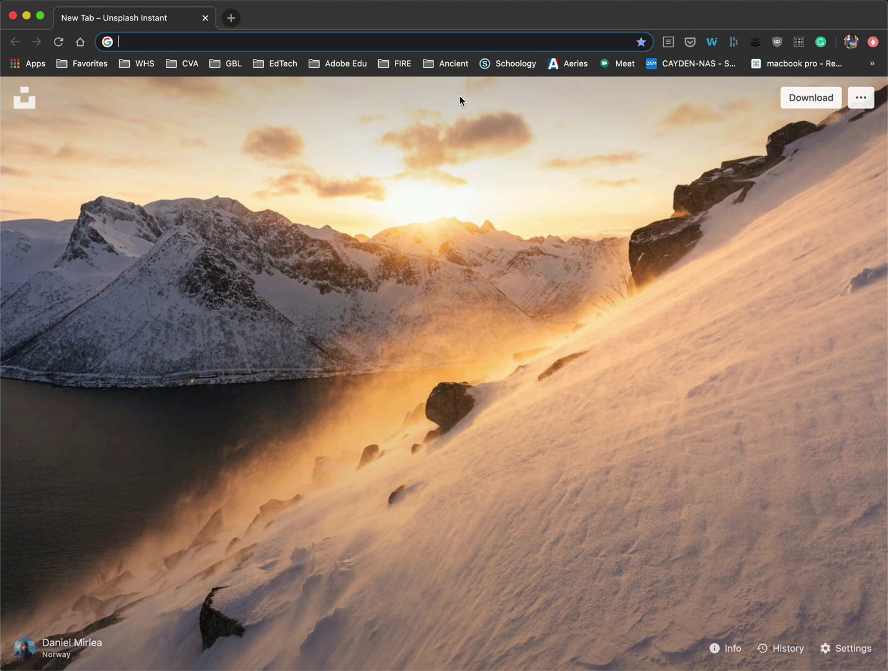
Step: Load photopea.com in the Chrome address bar
text(photopea)
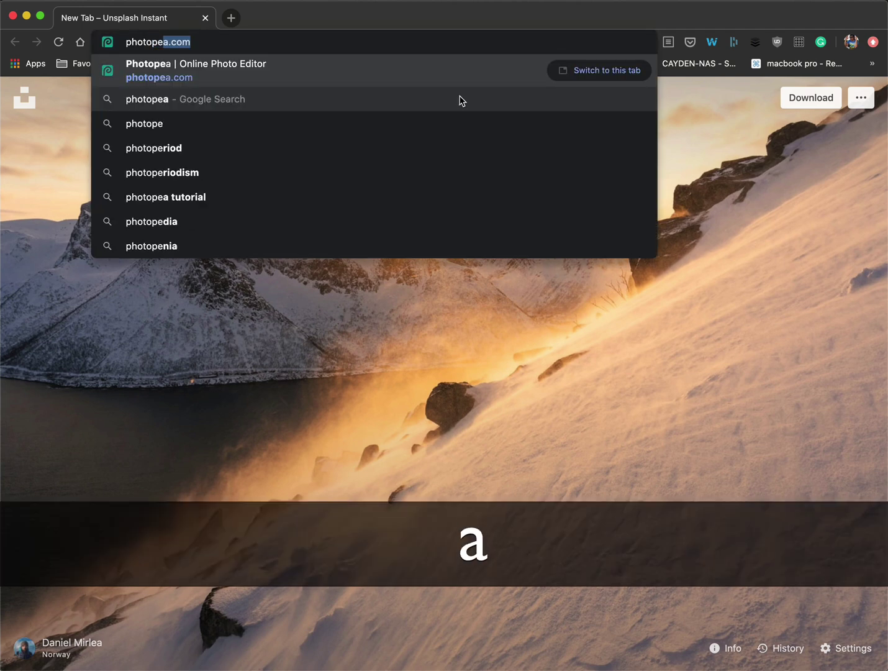
text(.com)
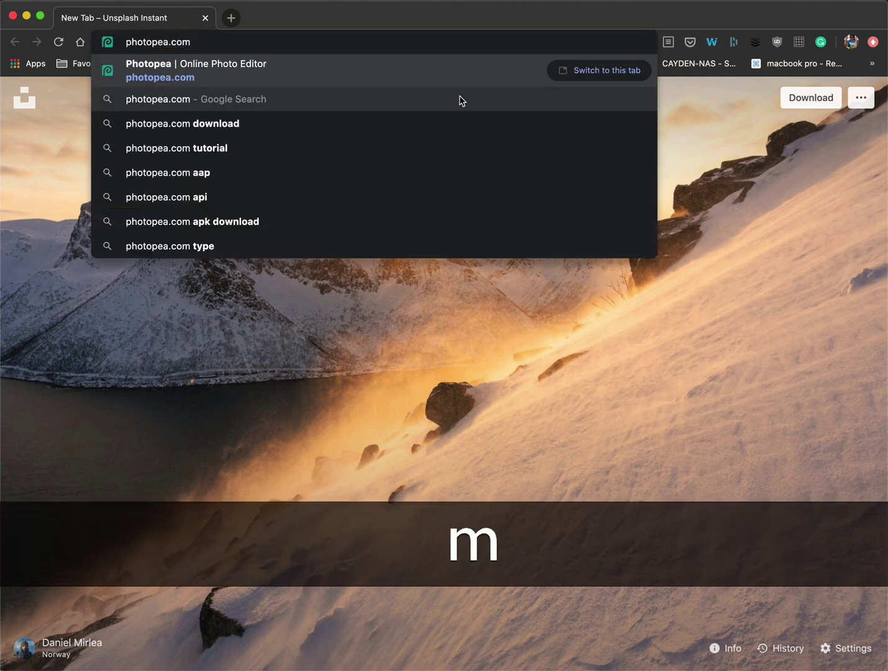
key(Return)
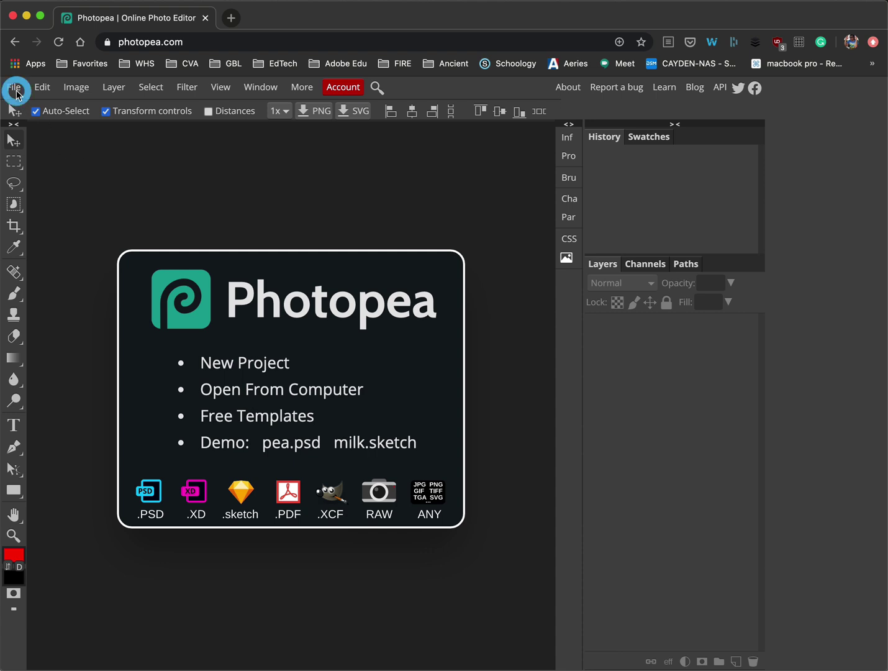
Step: Start a new project named 'The Simpsons'
click(15, 88)
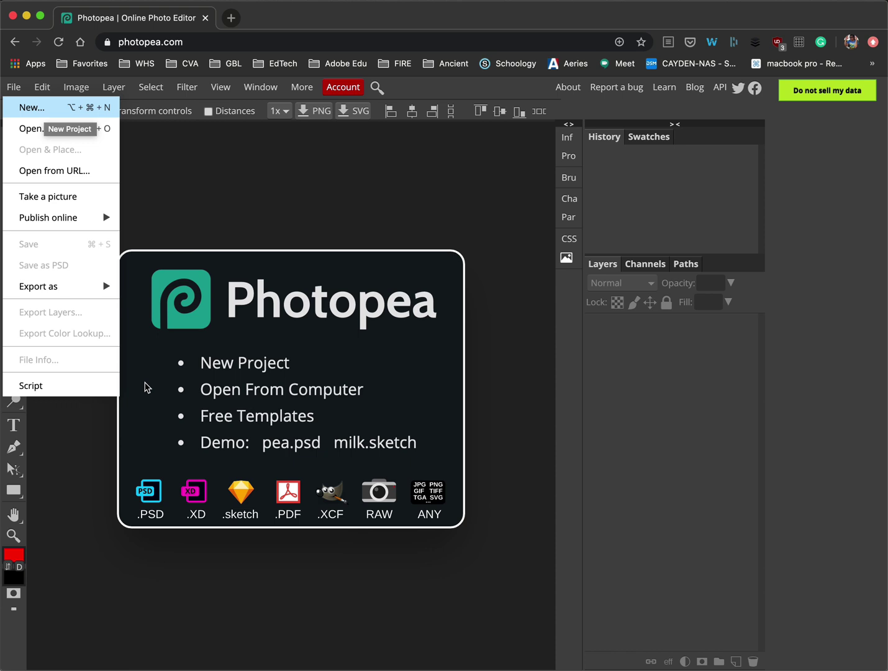
key(alt+super+n)
drag(155, 151, 72, 154)
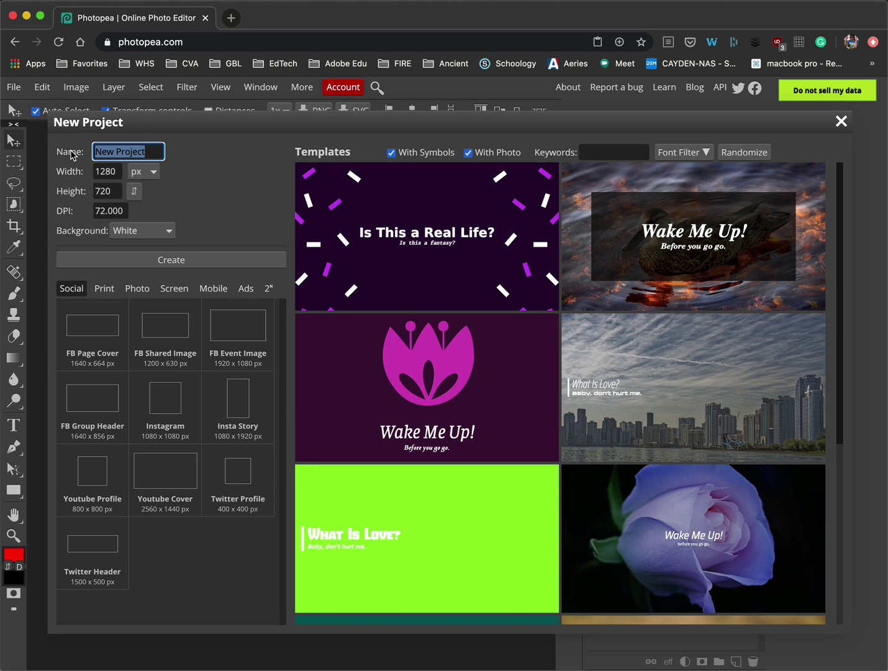
text(The Simp)
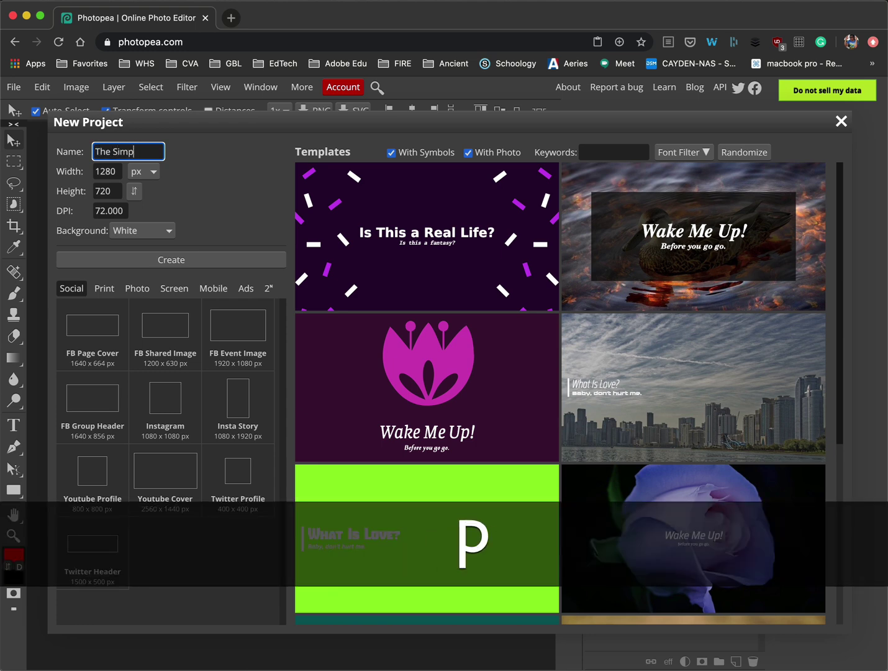
text(sons)
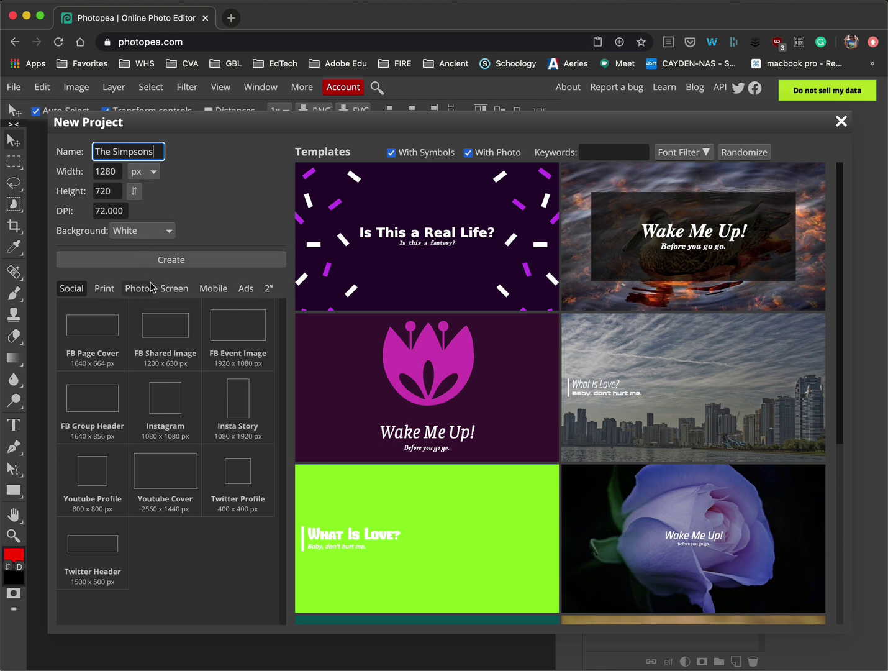
triple_click(132, 152)
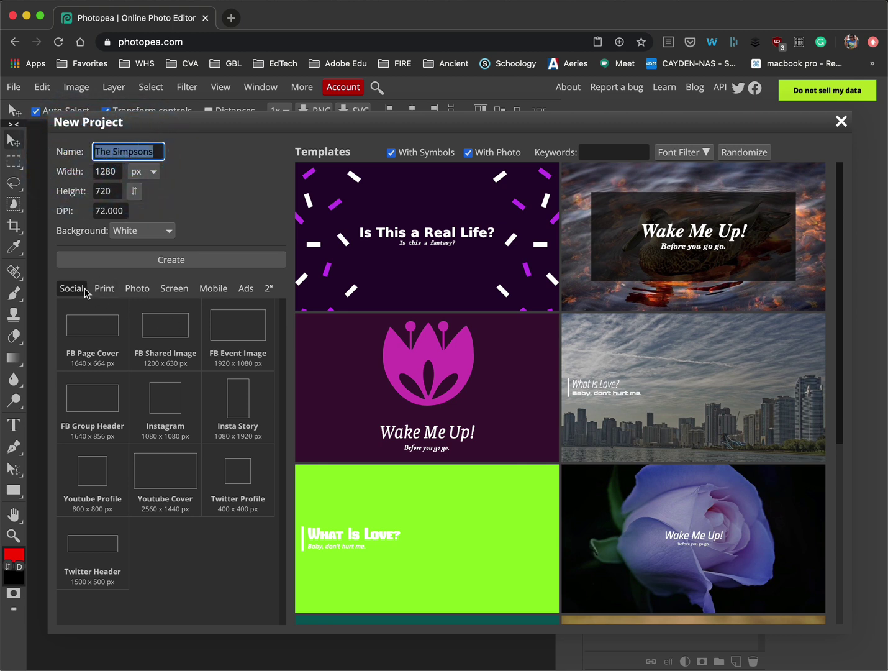
Step: Compare screen and social-media size presets such as 4K, Insta Story and Youtube Cover
click(176, 291)
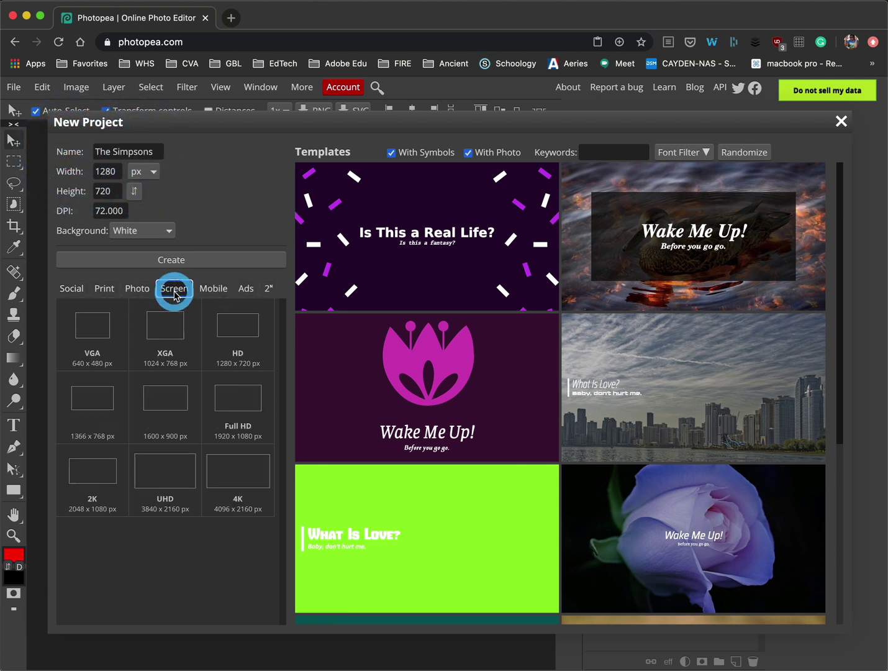
click(246, 410)
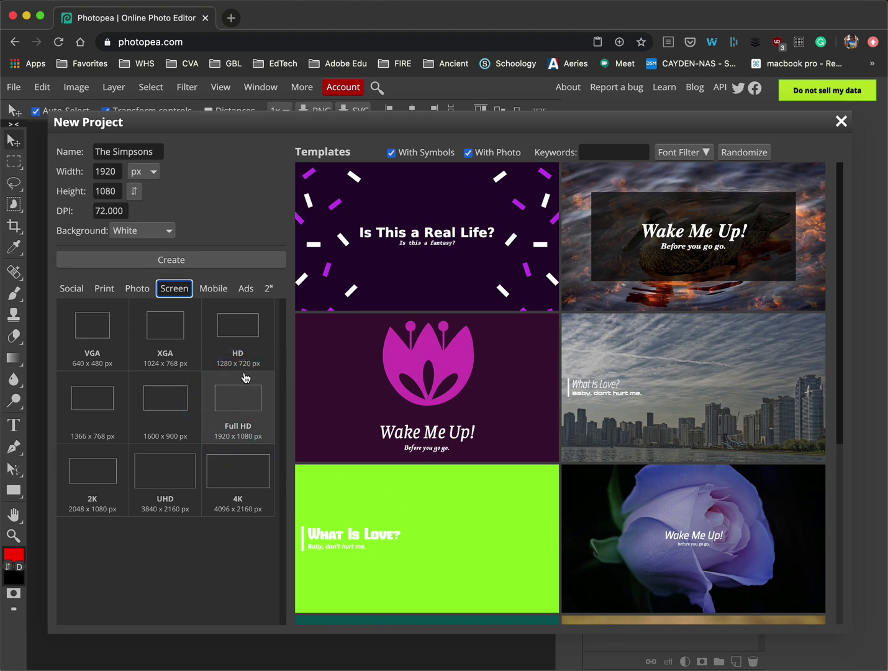
click(166, 365)
click(115, 347)
click(115, 396)
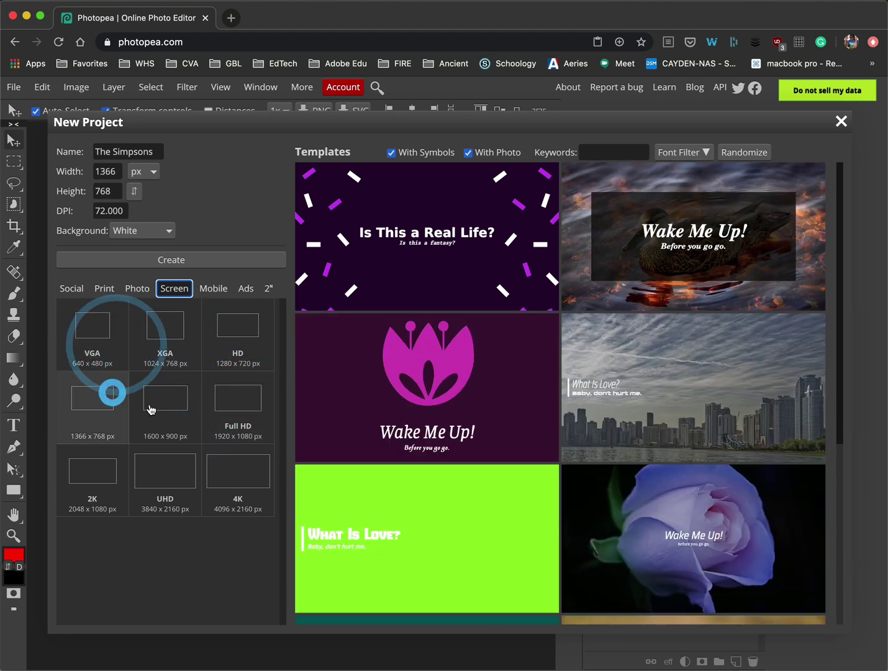
click(168, 397)
click(228, 459)
click(192, 461)
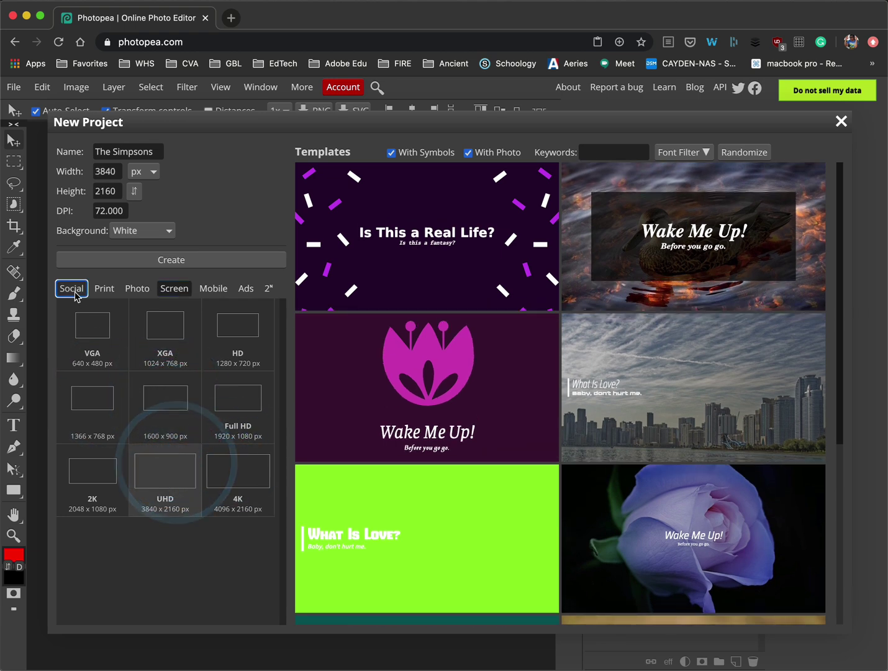
click(74, 290)
click(236, 401)
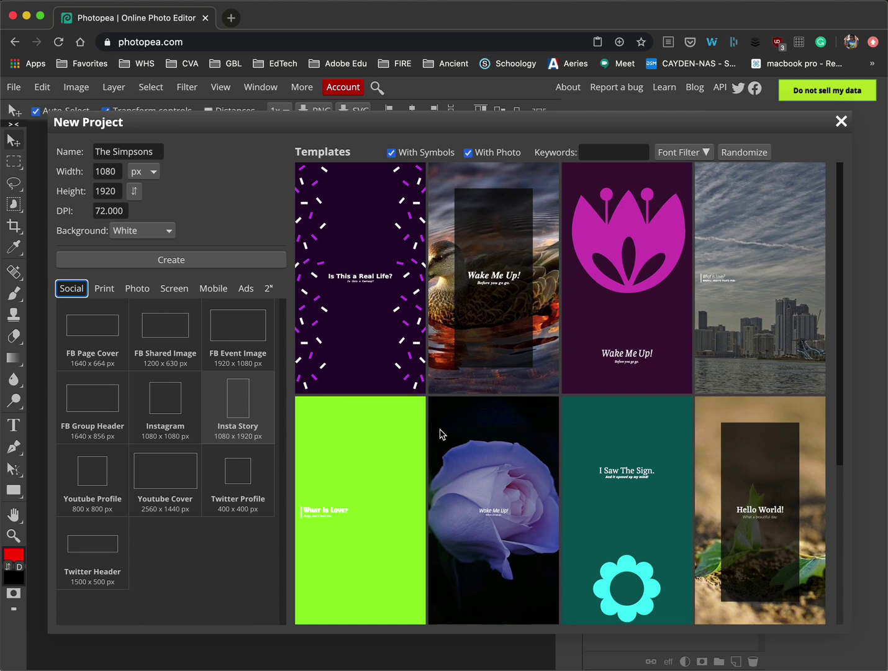
click(162, 476)
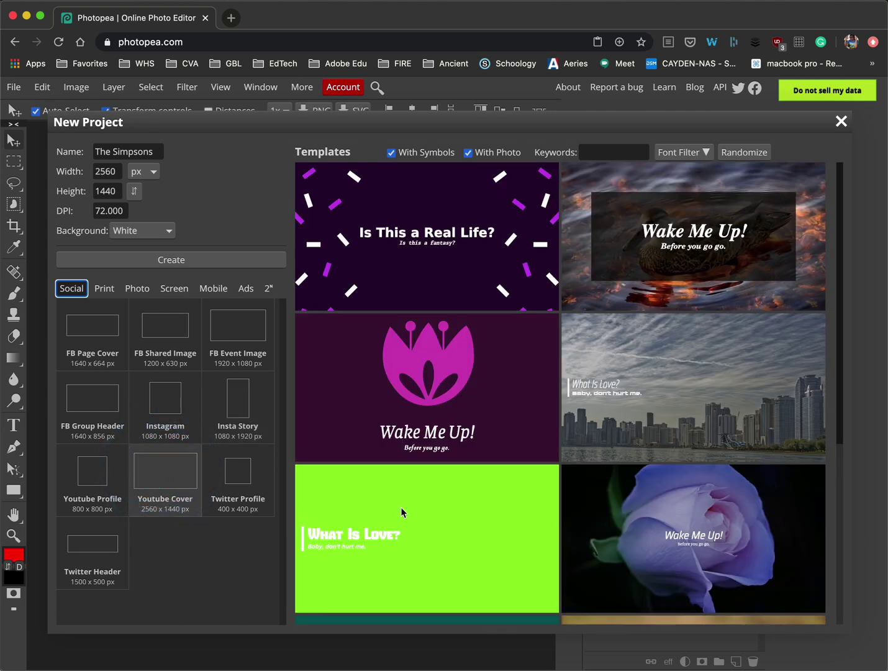
click(168, 345)
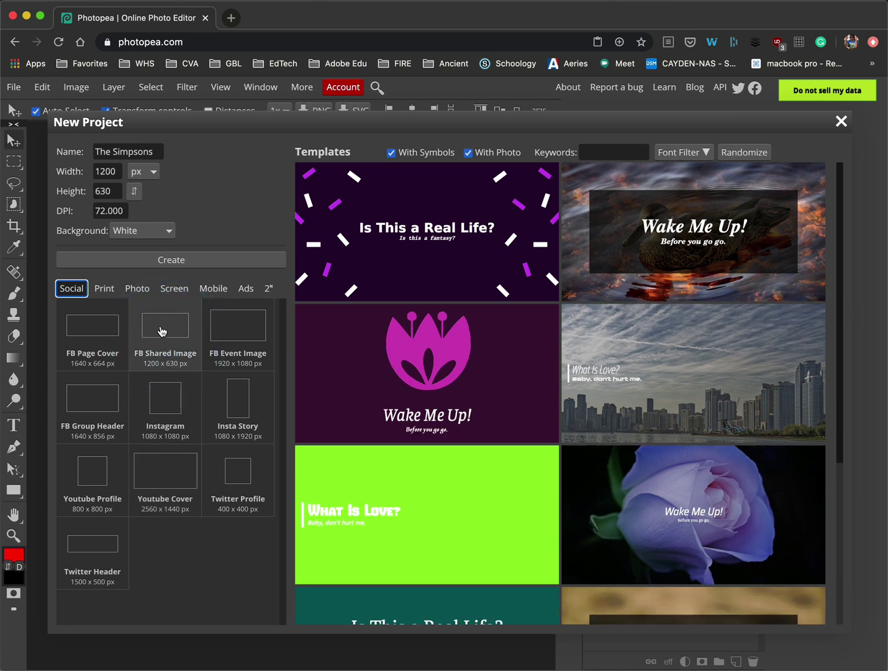
Step: Create the document at Full HD 1920×1080 with a white background
click(174, 297)
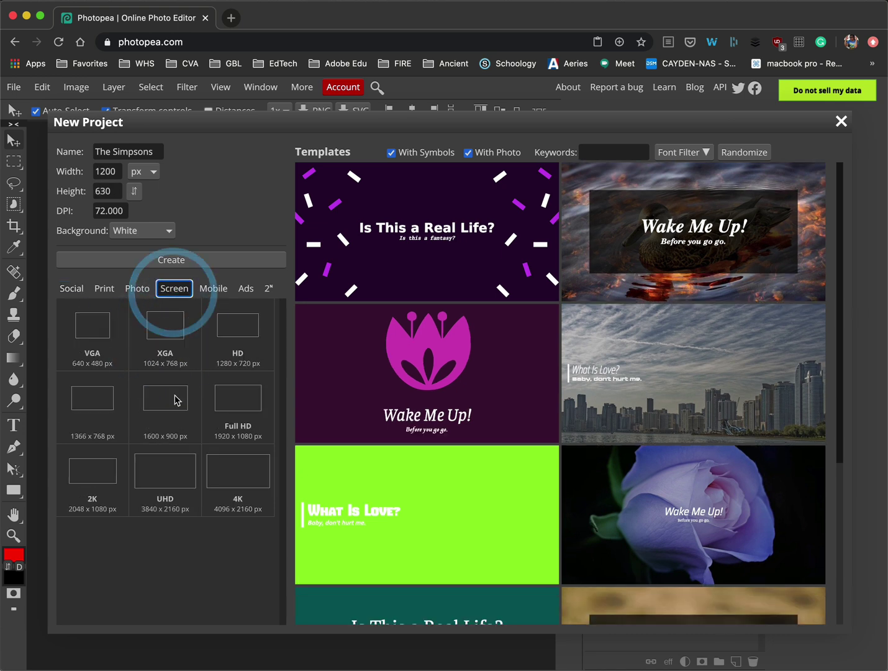
click(223, 400)
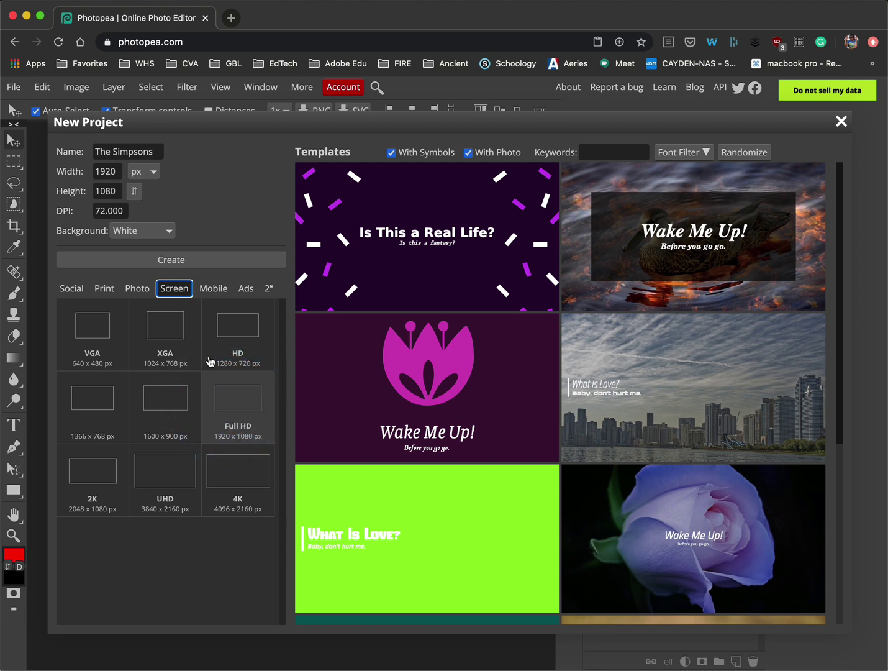
click(105, 174)
click(107, 193)
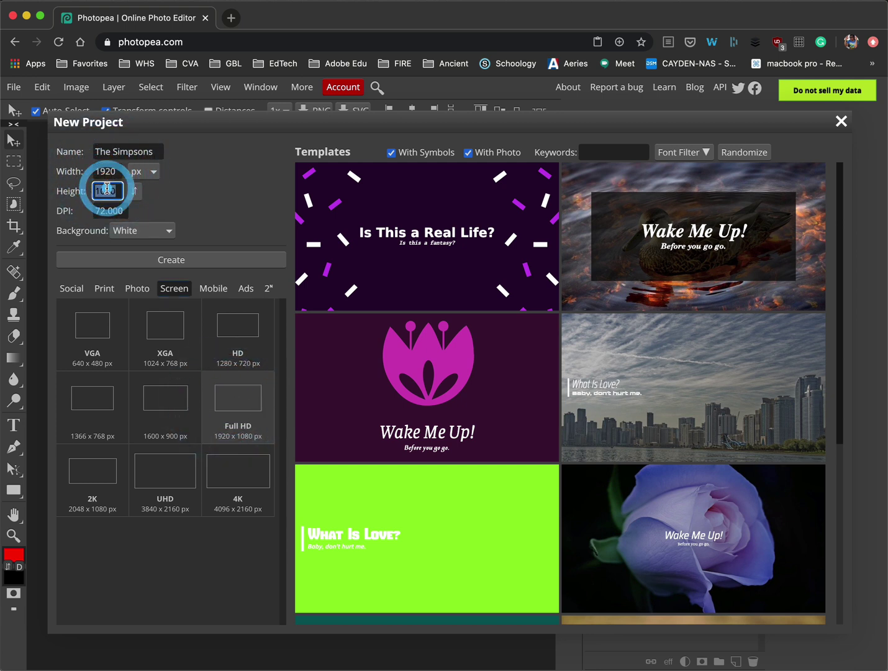
click(144, 230)
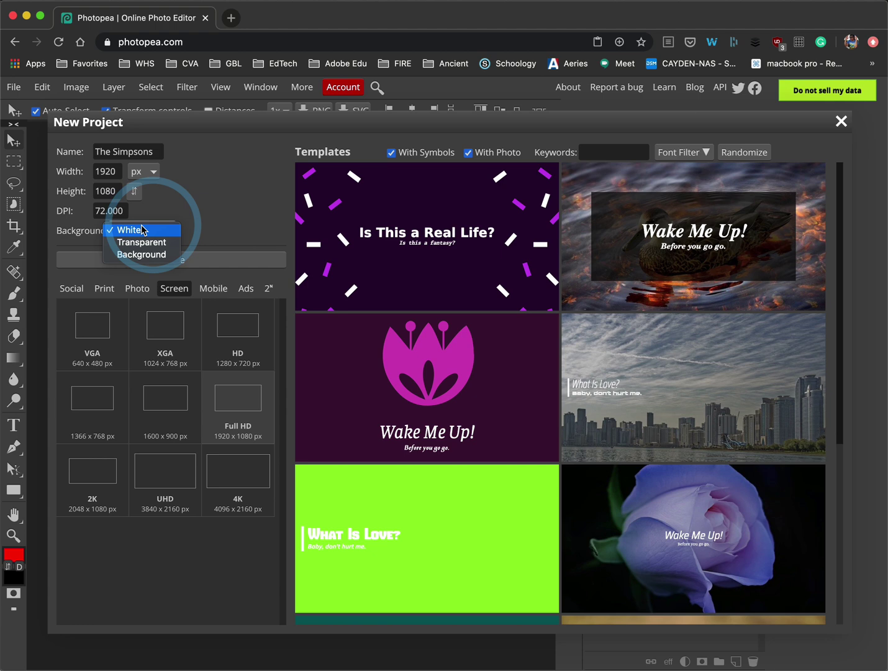
click(145, 230)
click(174, 256)
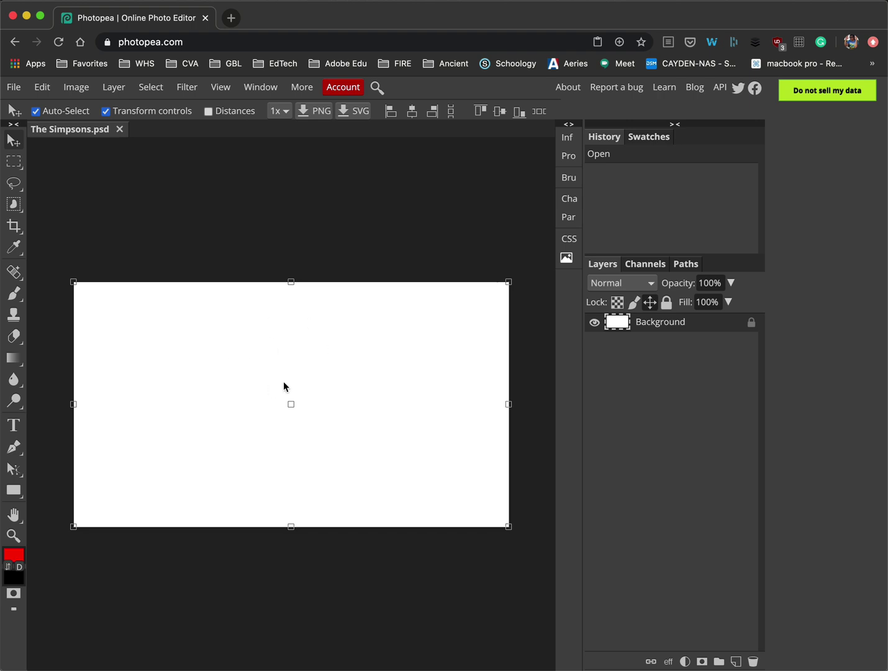
Step: Search Google for 'the simpsons logo' in a new browser tab
click(269, 368)
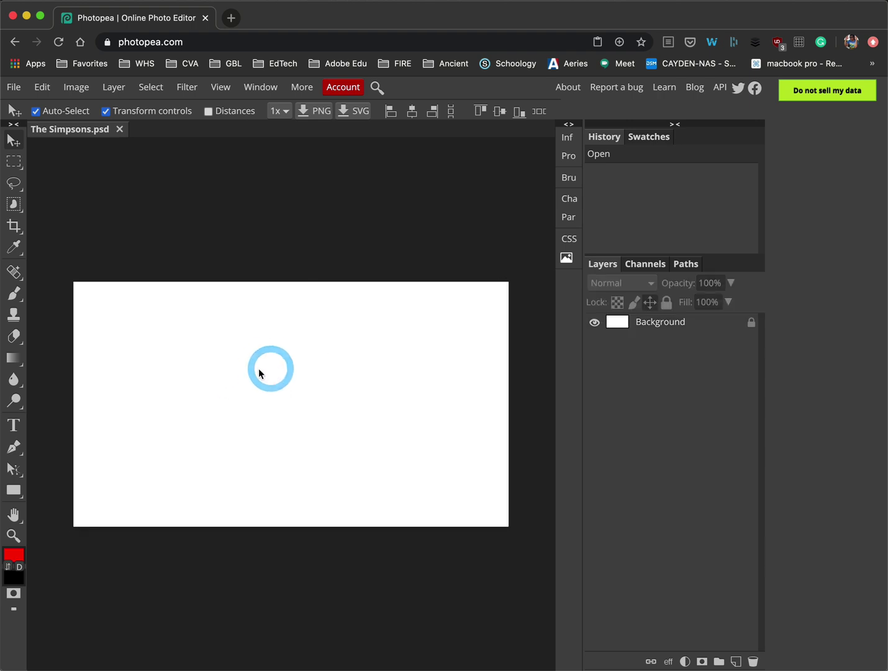
click(231, 22)
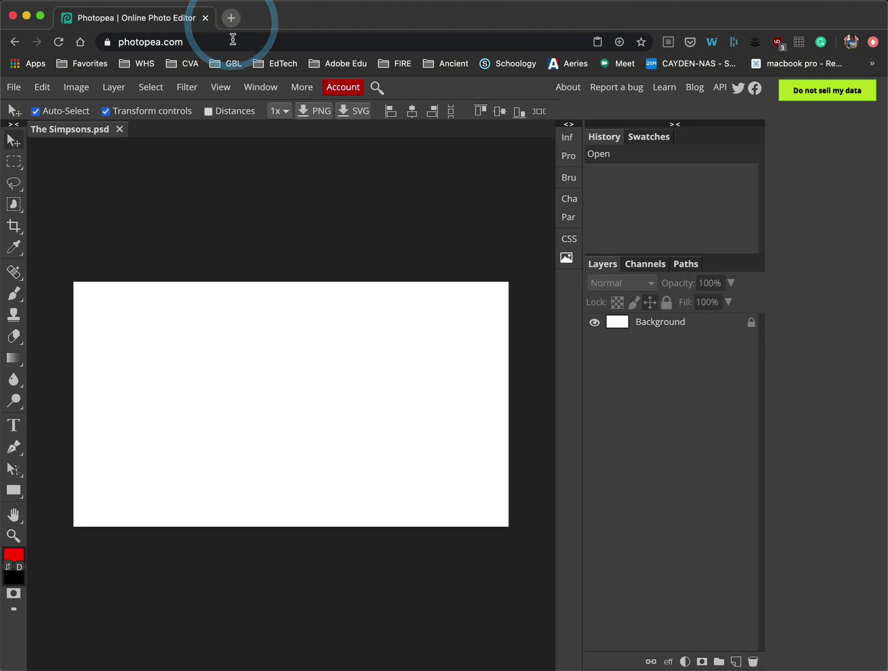
click(233, 39)
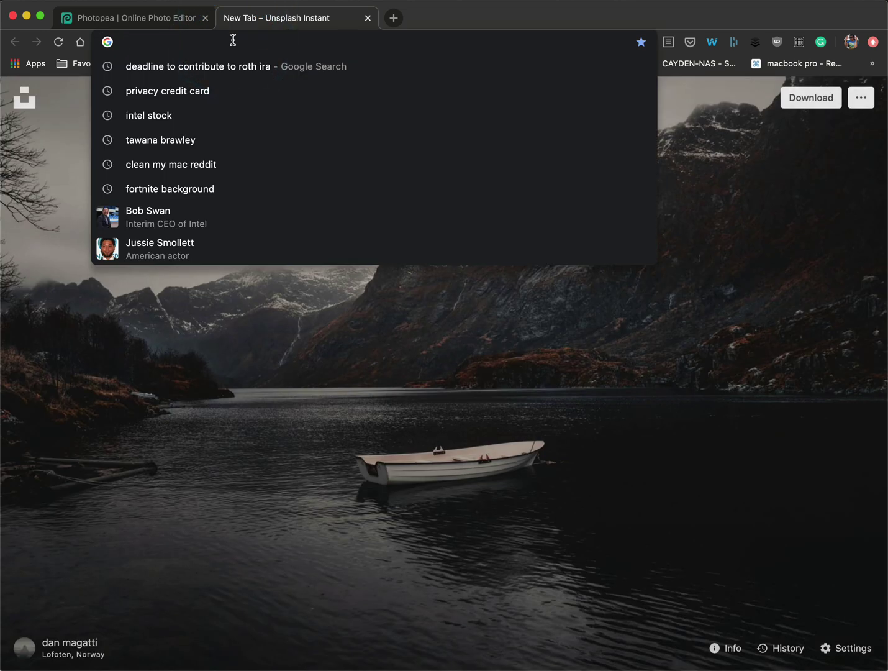
key(Escape)
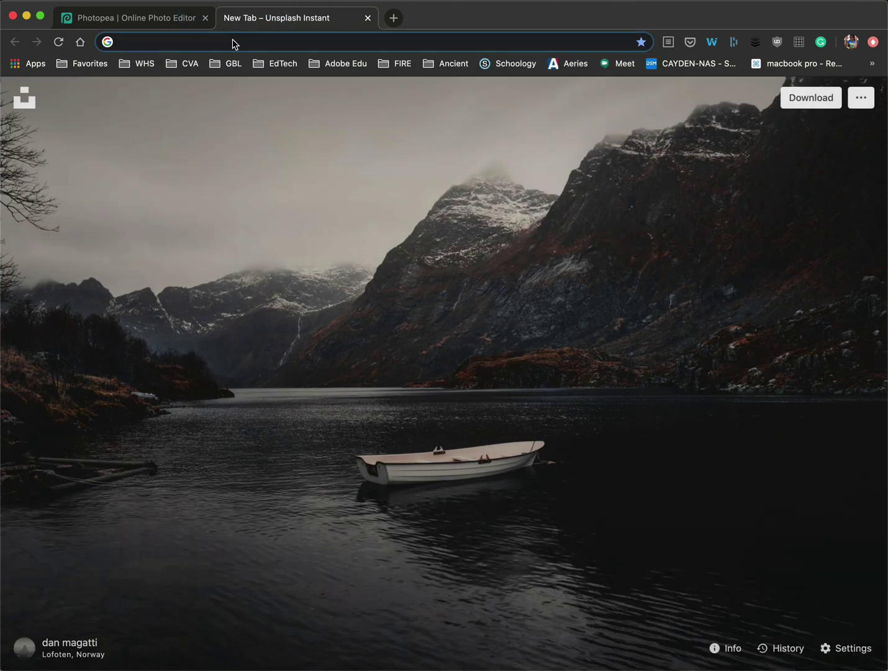
text(the simpsons logo)
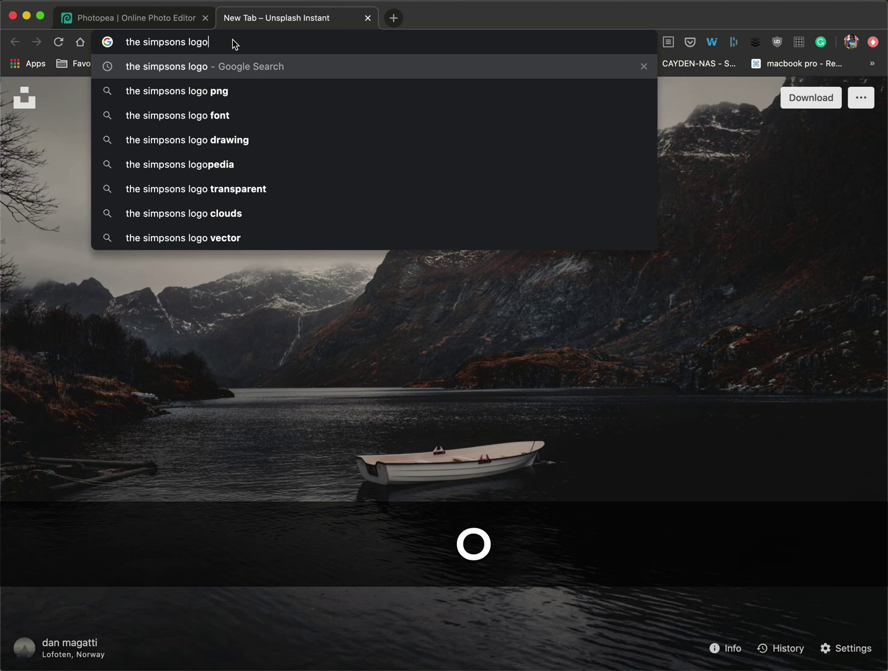
key(Return)
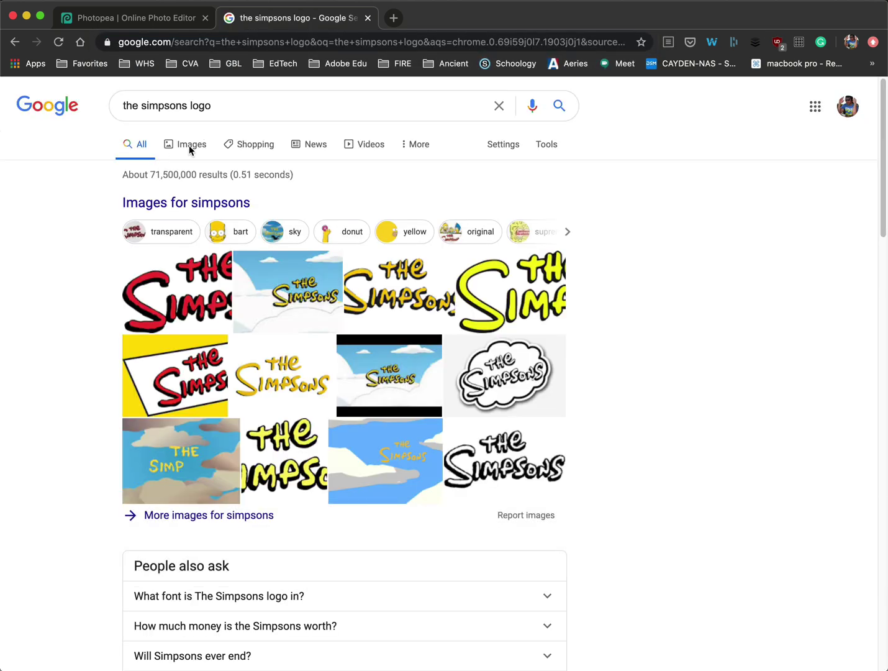
Step: Show image results limited to transparent images
click(189, 146)
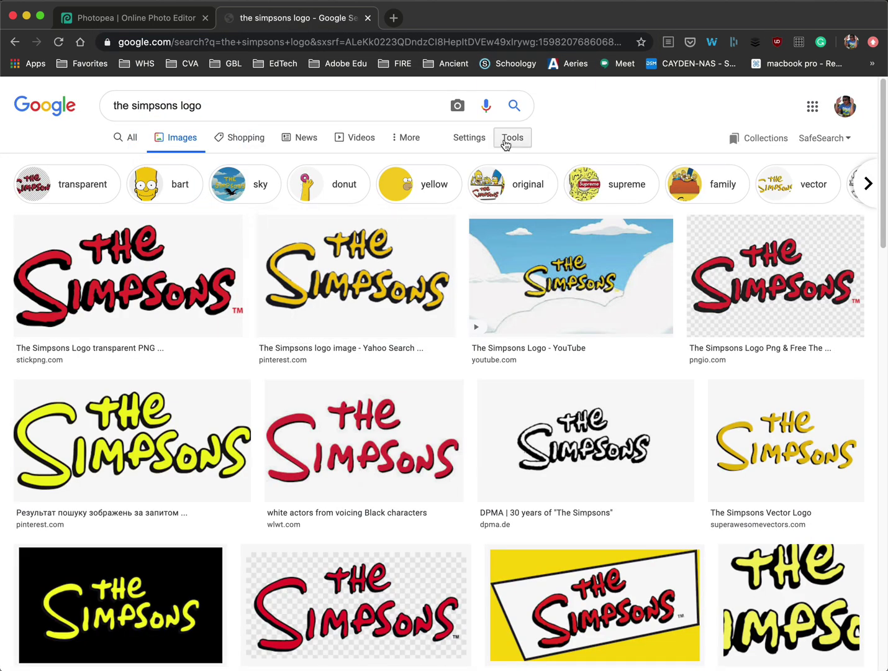
click(507, 142)
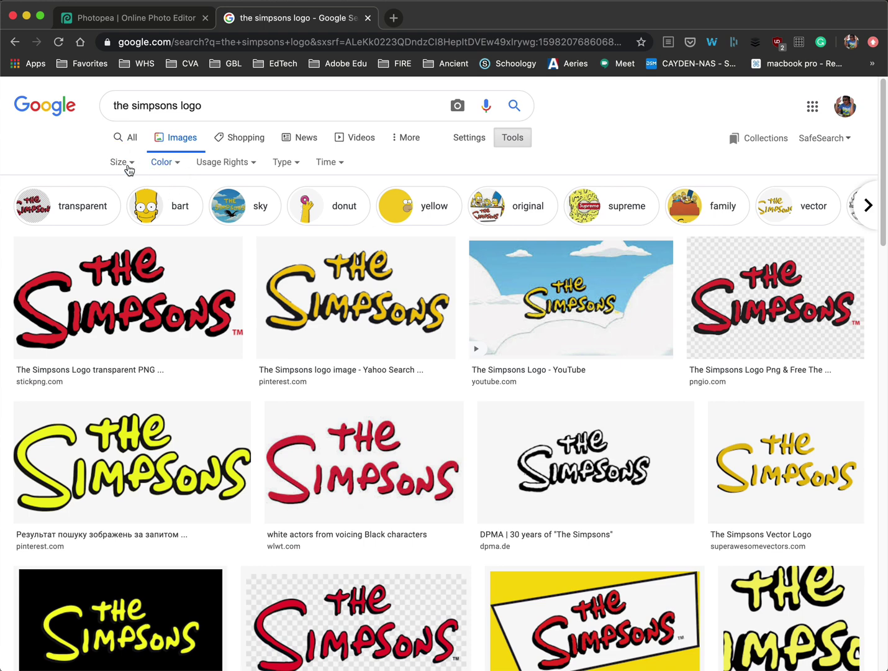
click(173, 163)
click(179, 221)
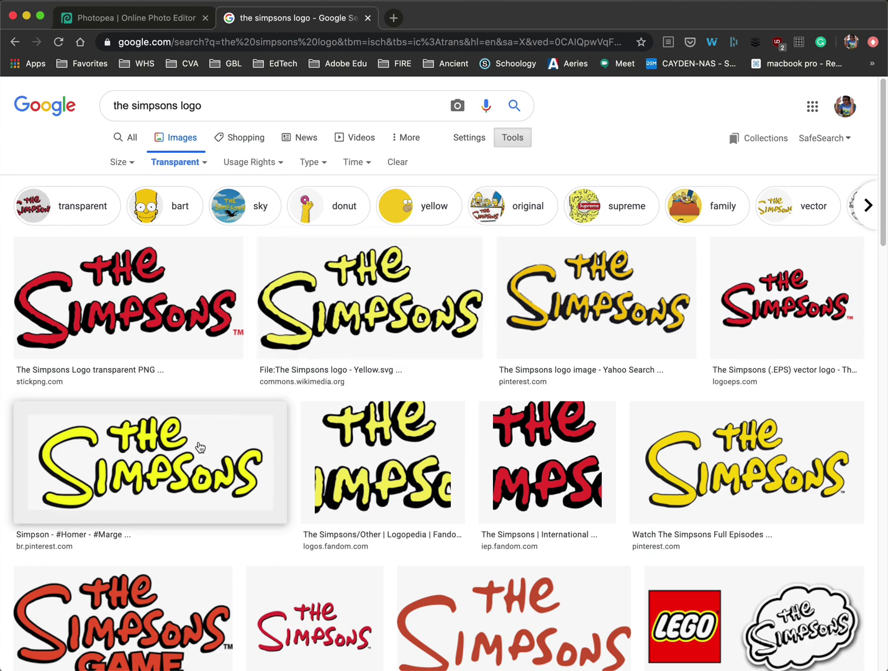
Step: Copy the yellow transparent Pinterest Simpsons logo and return to Photopea
click(701, 463)
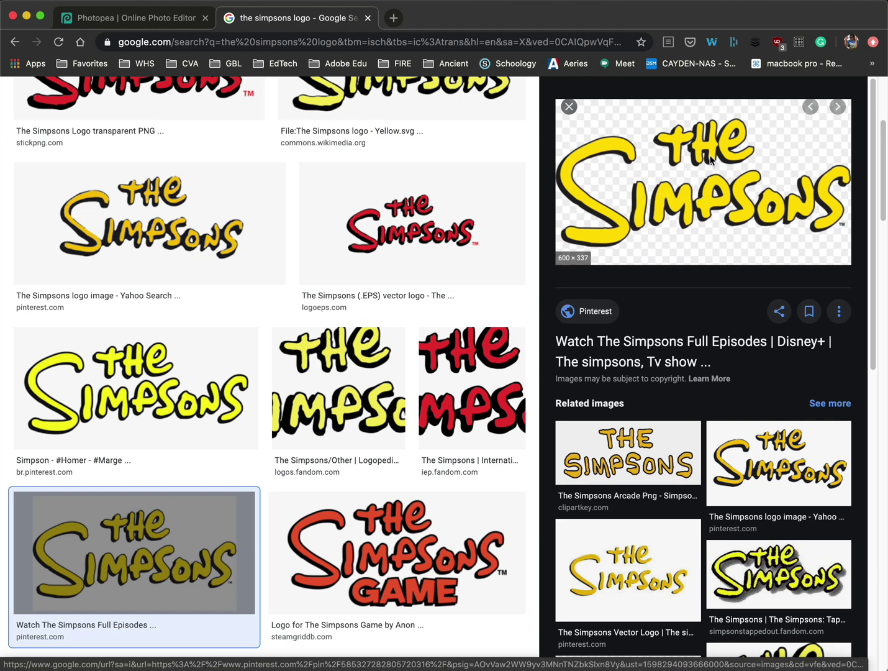
click(141, 397)
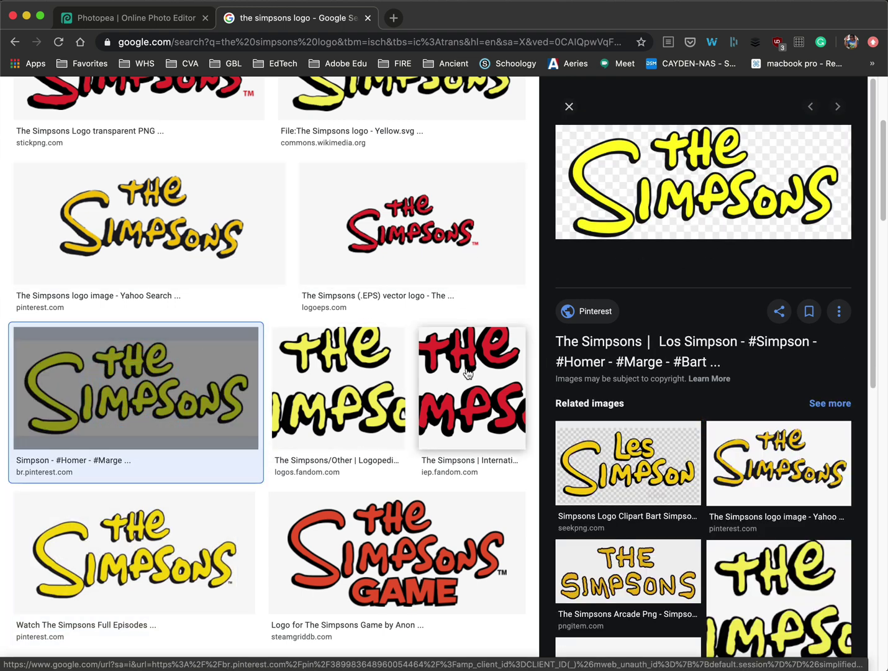
click(446, 359)
click(353, 410)
click(188, 529)
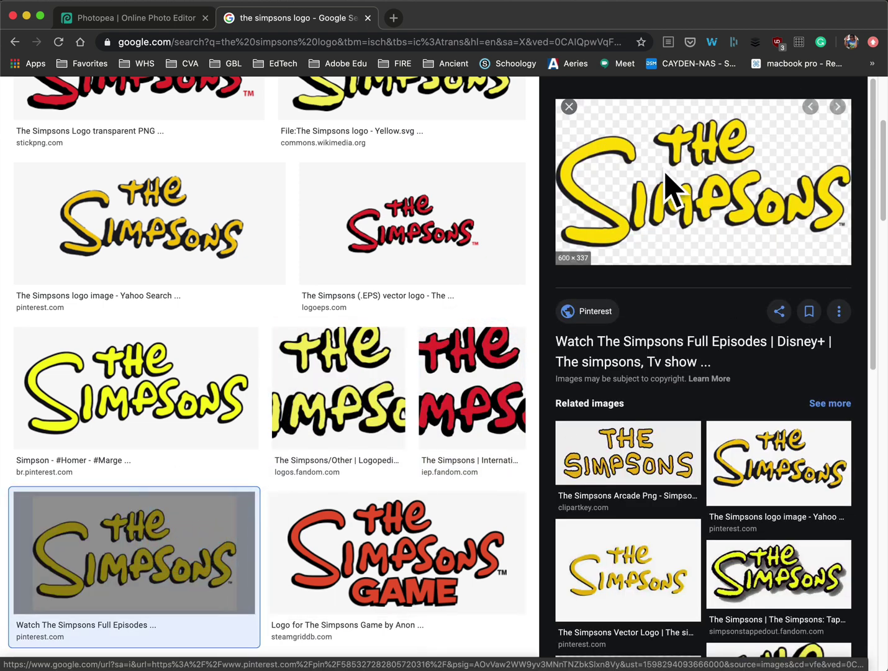
right_click(705, 181)
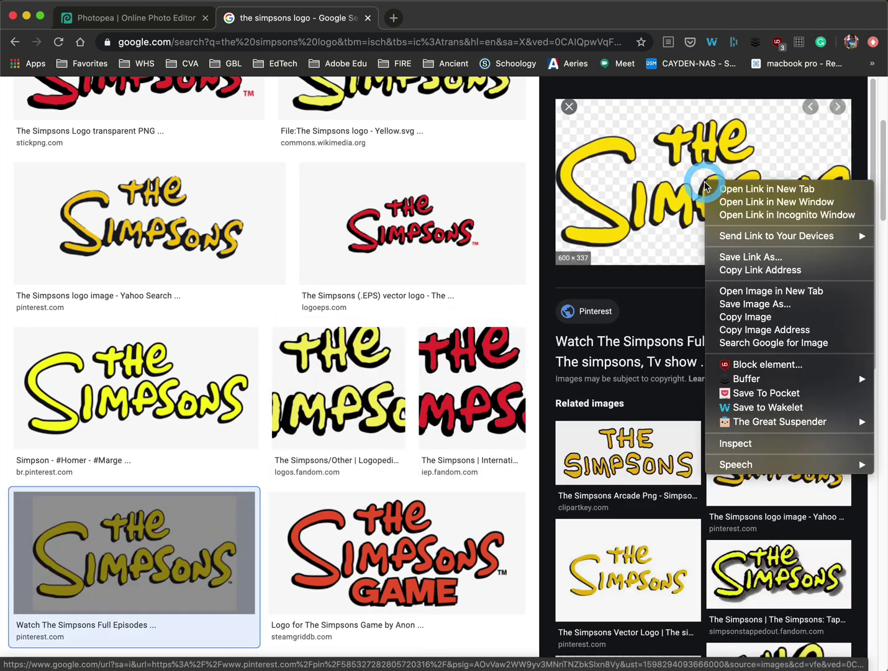
click(754, 316)
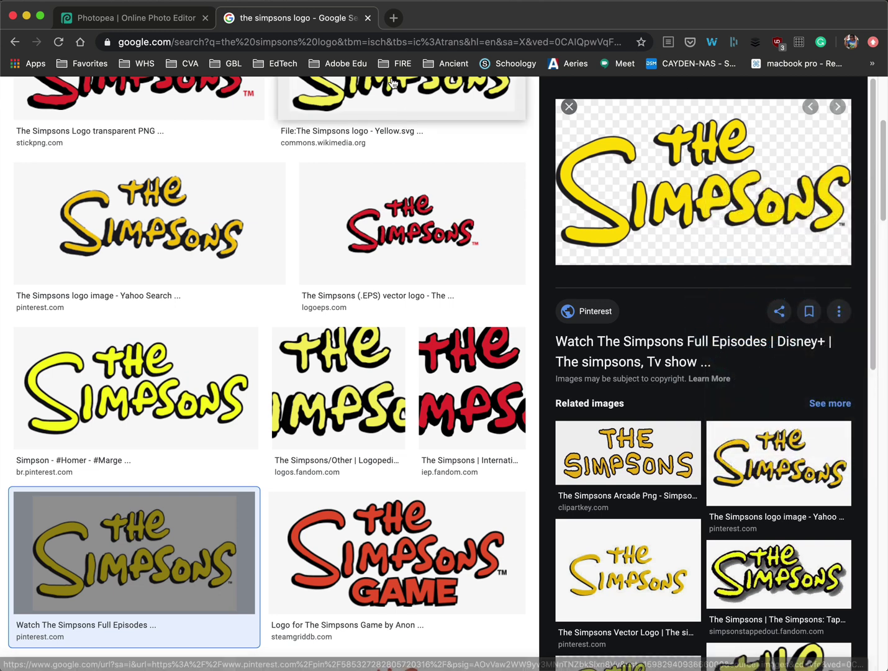
click(123, 18)
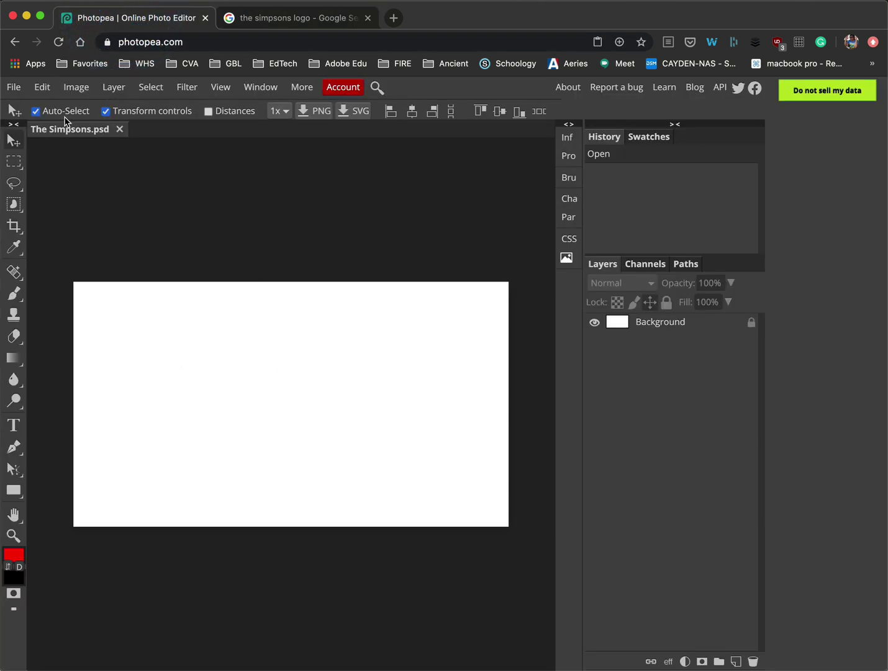
Step: Paste the logo twice, placing the second copy on the canvas's right side
click(43, 87)
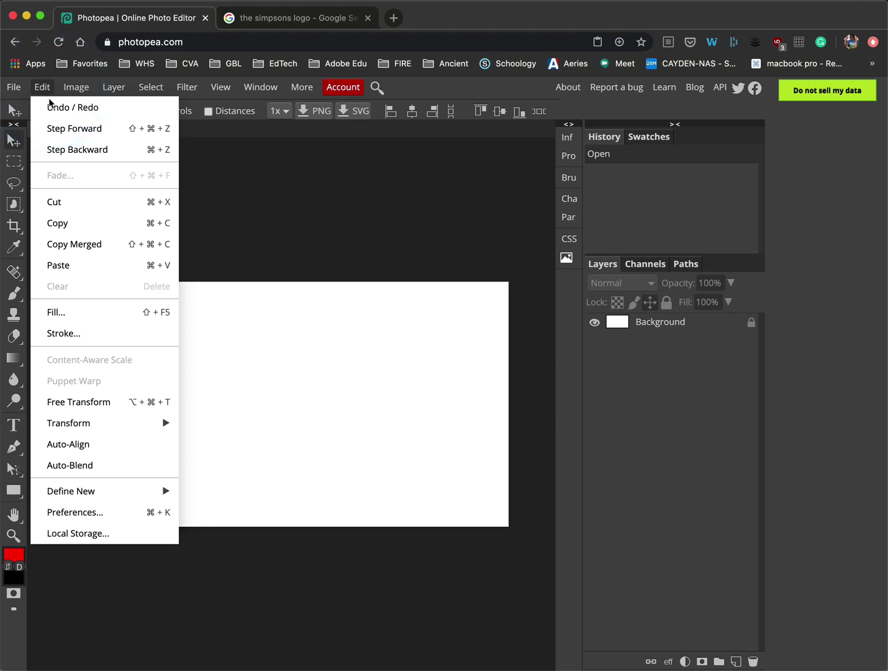
click(85, 273)
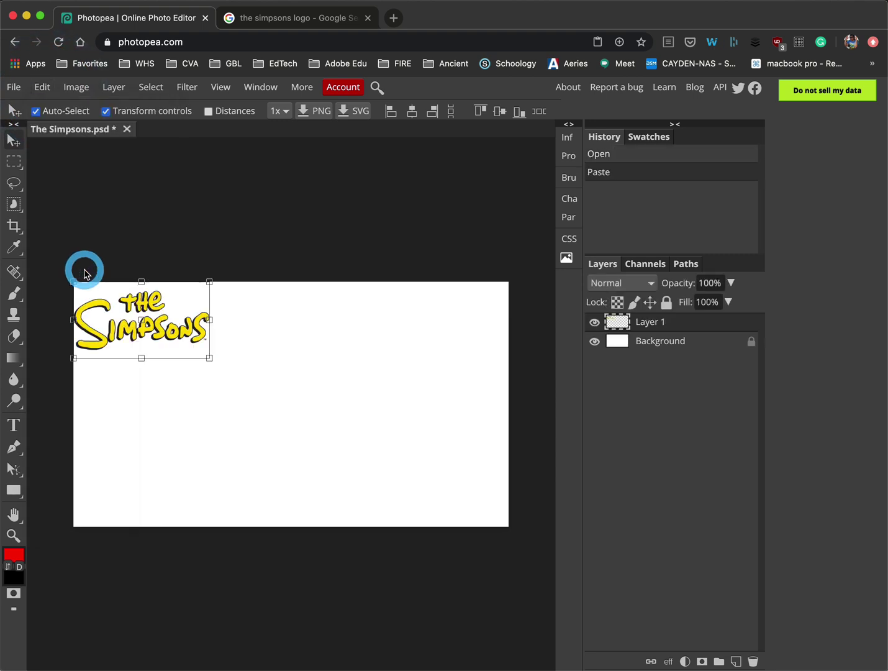
drag(182, 326, 235, 346)
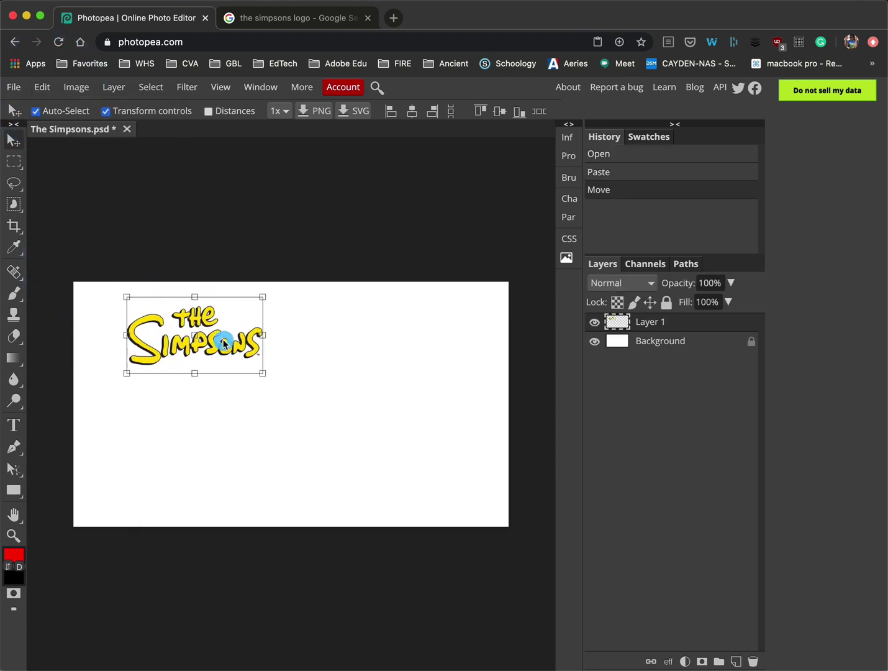
key(super+v)
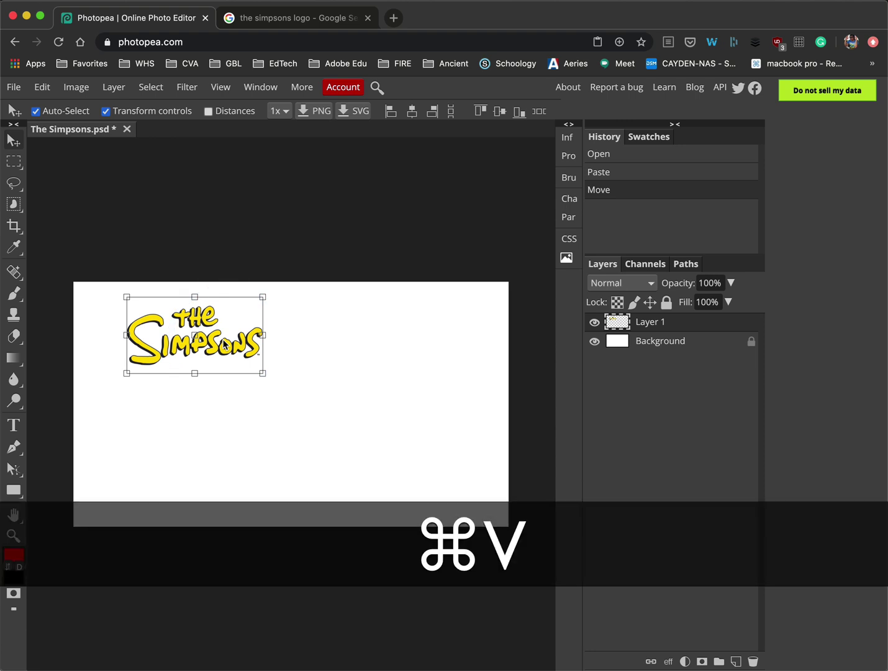
drag(167, 328, 428, 347)
Step: Paste a third logo and separate the overlapping copies to the lower left and right
key(super+v)
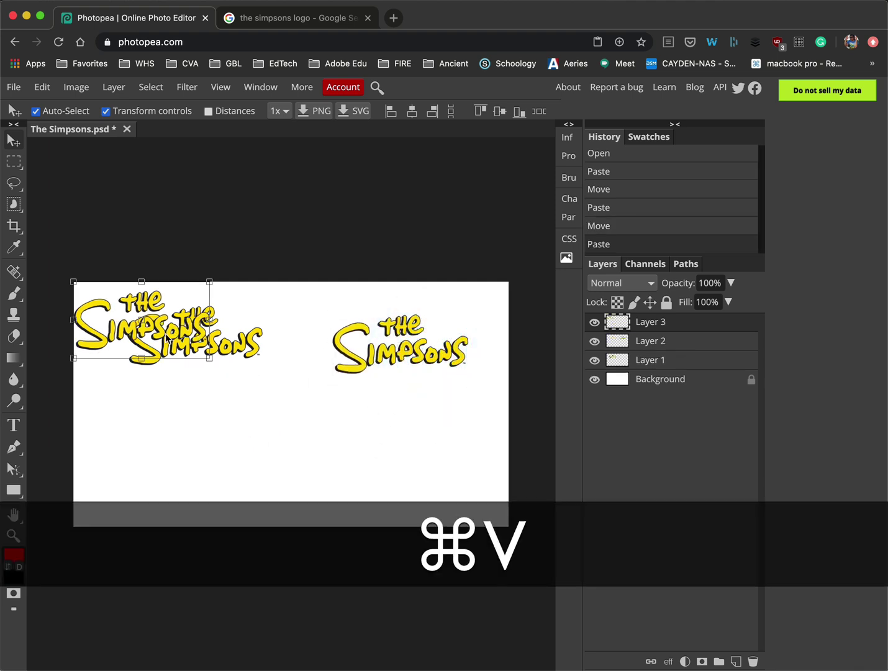
drag(168, 339, 196, 438)
drag(204, 341, 239, 428)
click(243, 412)
click(365, 371)
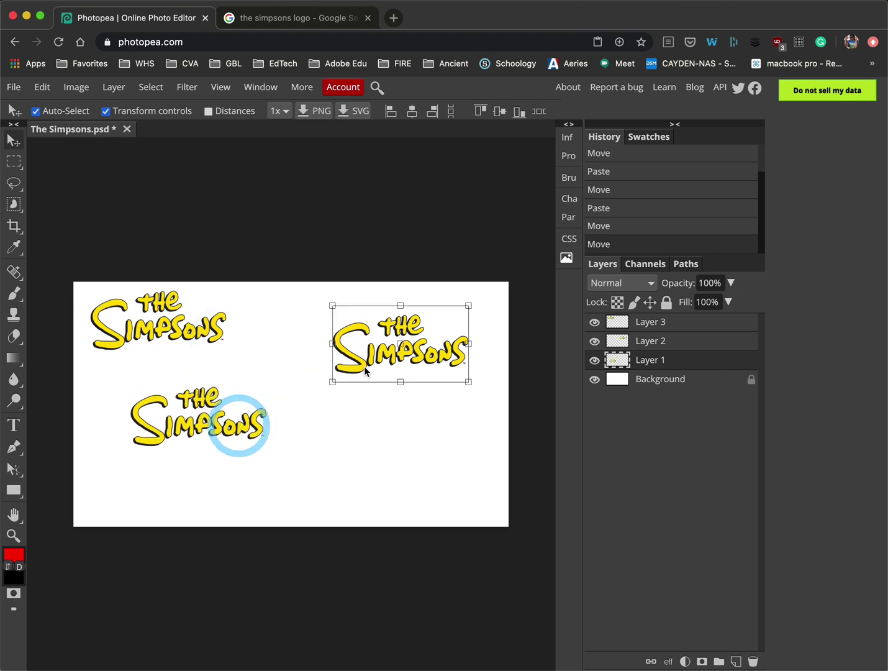
drag(366, 371, 324, 383)
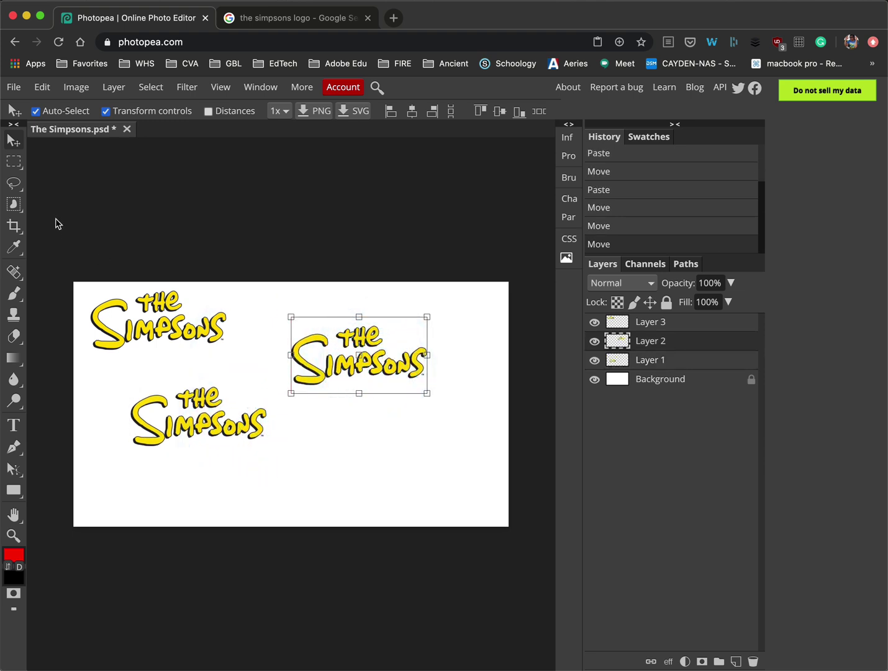
Step: Select the Move tool (V) from the toolbar
click(14, 143)
click(11, 149)
click(14, 136)
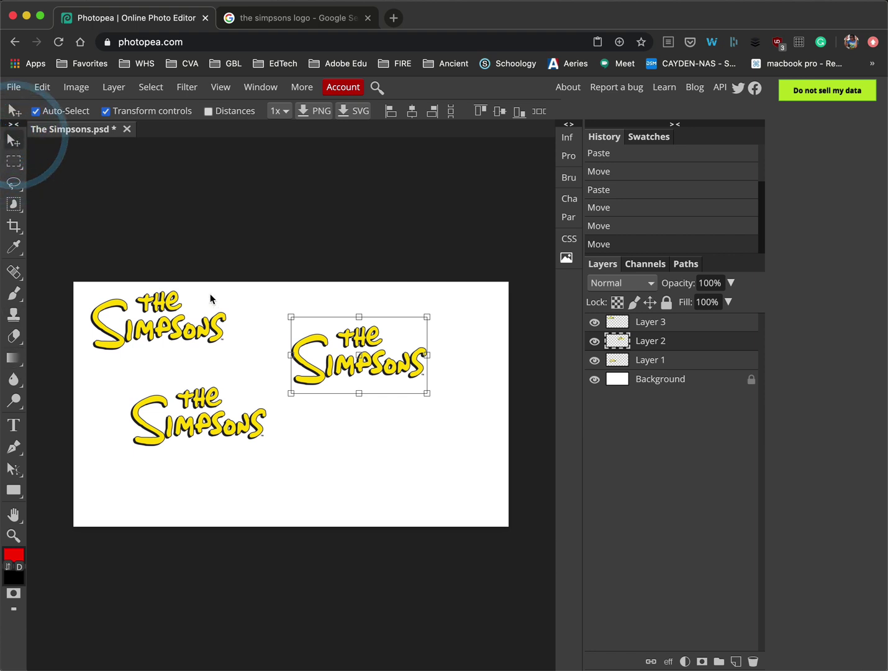
click(12, 141)
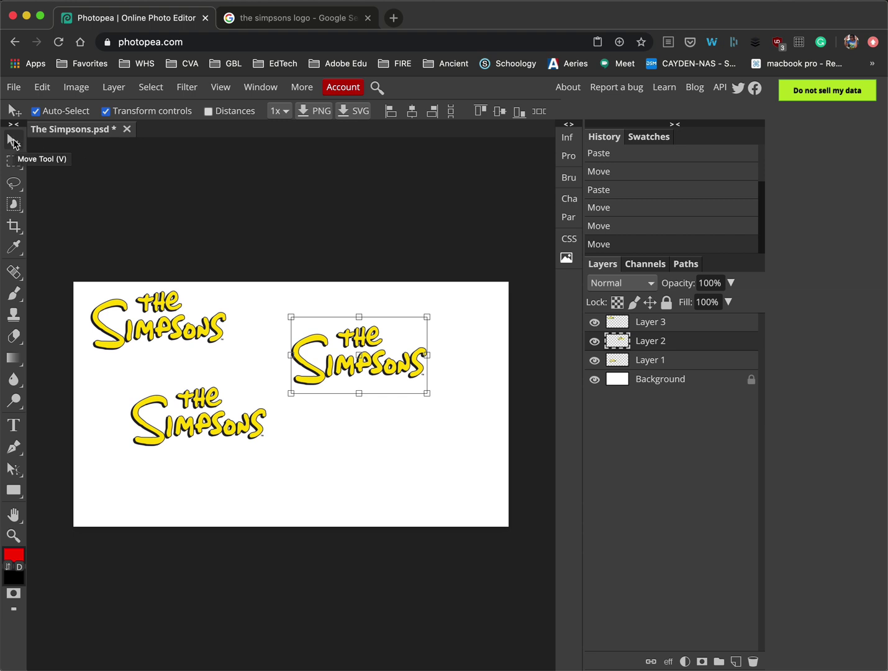
key(v)
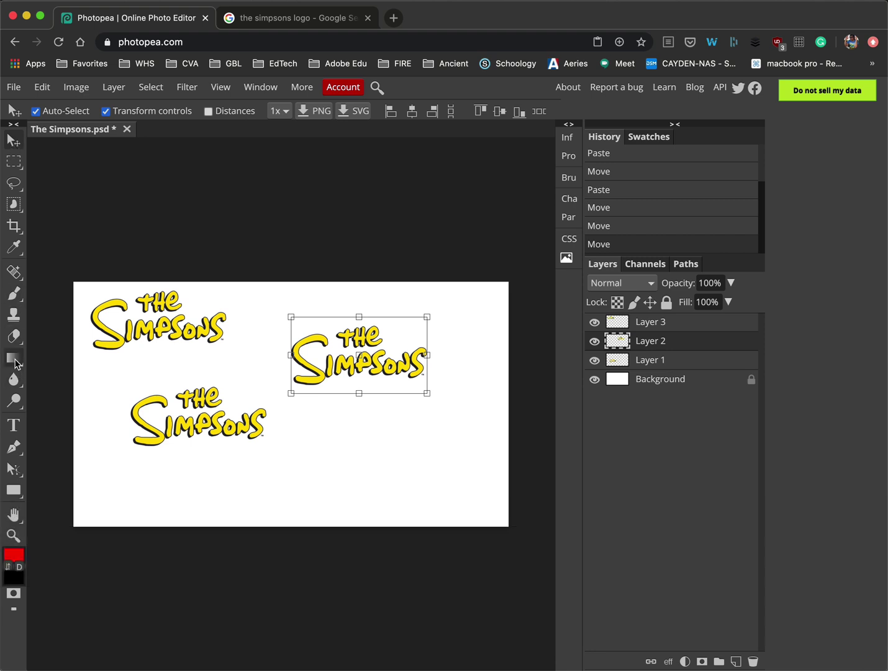
Step: Fill Layer 2 with a red-to-black diagonal gradient
key(g)
key(g)
key(g)
key(g)
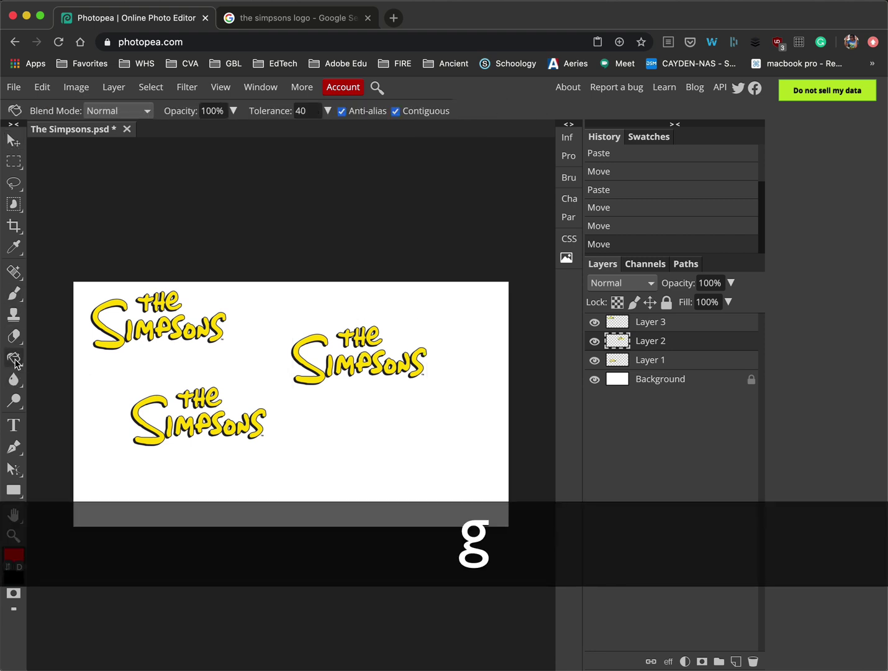
key(g)
key(g)
key(g)
key(g)
key(g)
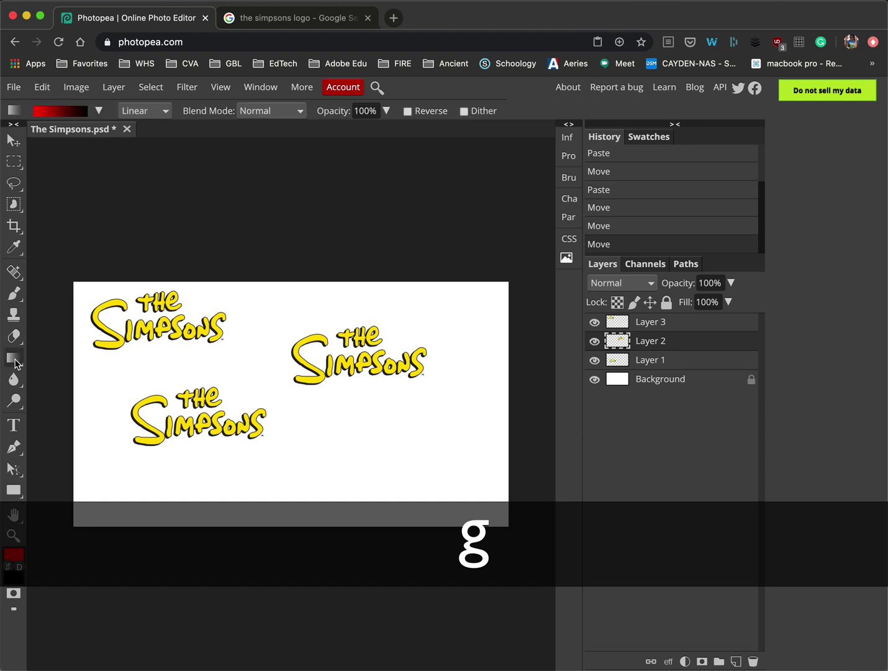
key(g)
key(g)
drag(203, 405, 205, 409)
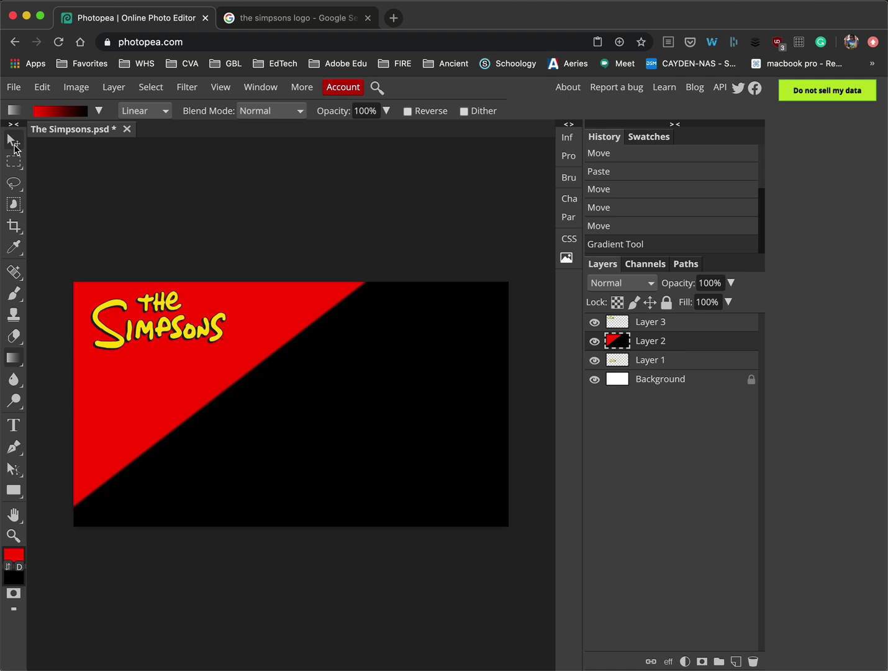
Step: Drag the red-and-black gradient layer to the trash
click(17, 143)
click(68, 115)
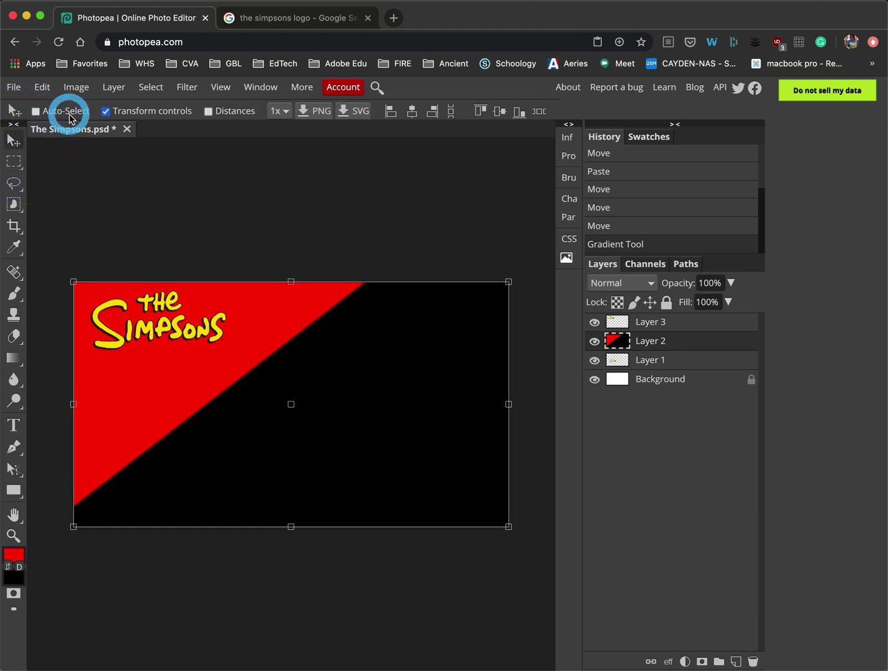
click(138, 115)
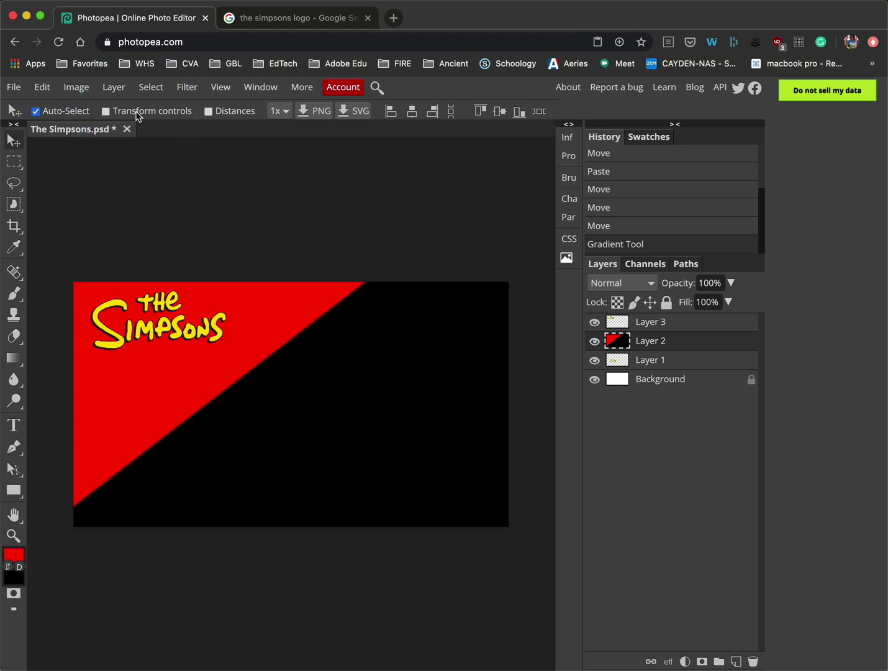
click(138, 114)
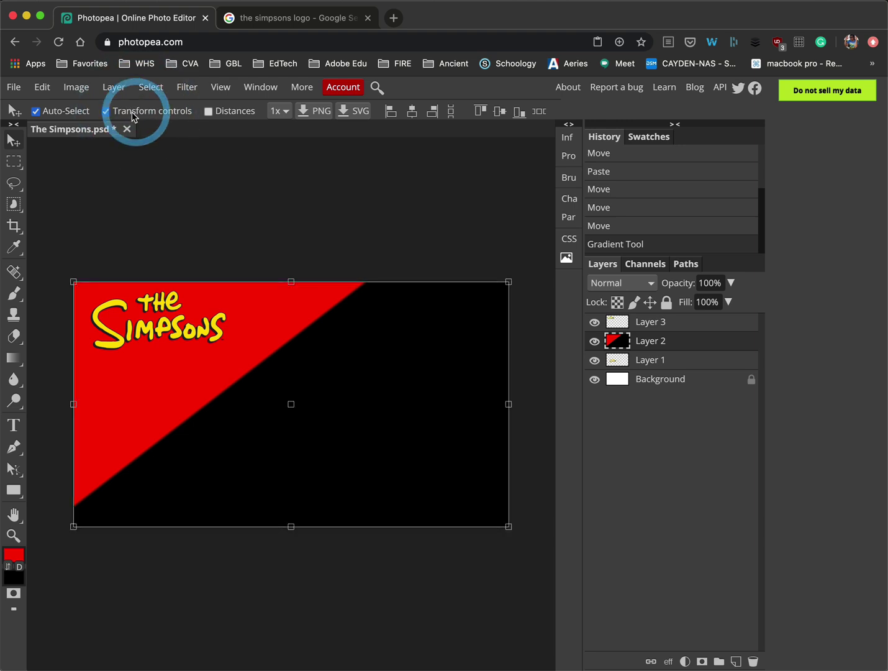
click(194, 444)
drag(625, 343, 753, 660)
Step: Delete the lower-left logo layer and move the remaining logo to the top centre
click(213, 411)
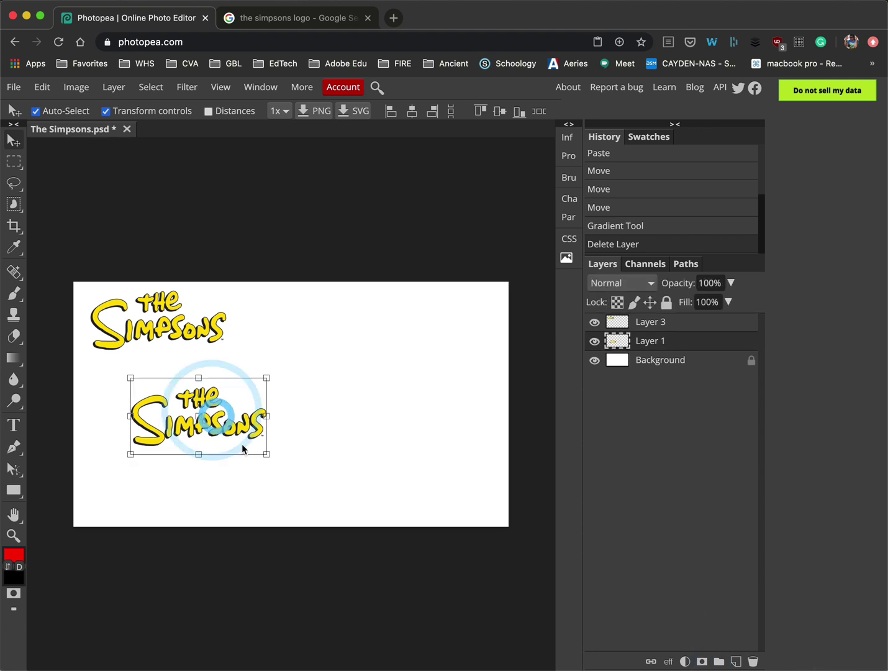
drag(242, 444, 277, 432)
key(BackSpace)
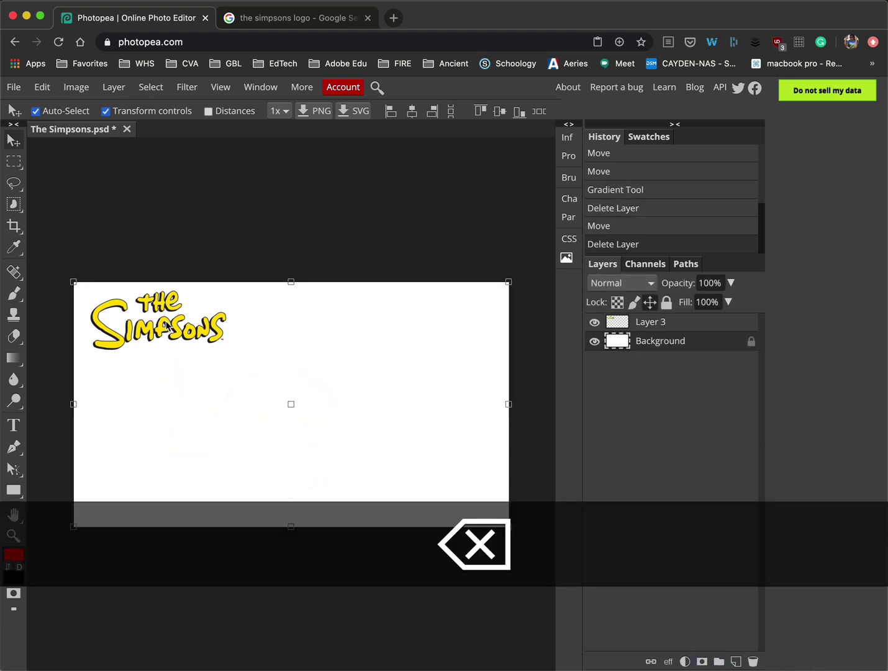
drag(193, 347, 332, 347)
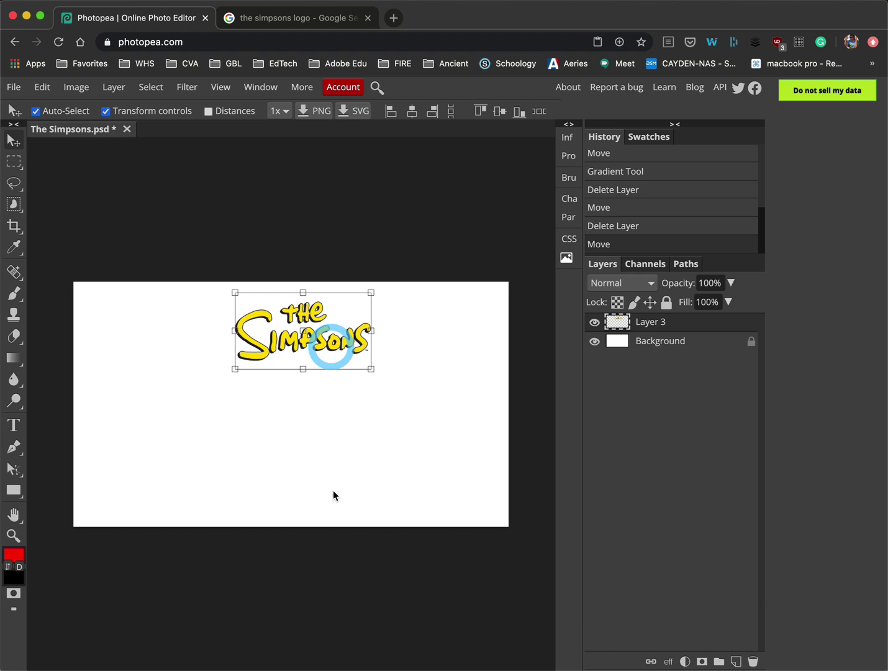
Step: Search Google Images for 'homer simpsons'
click(304, 24)
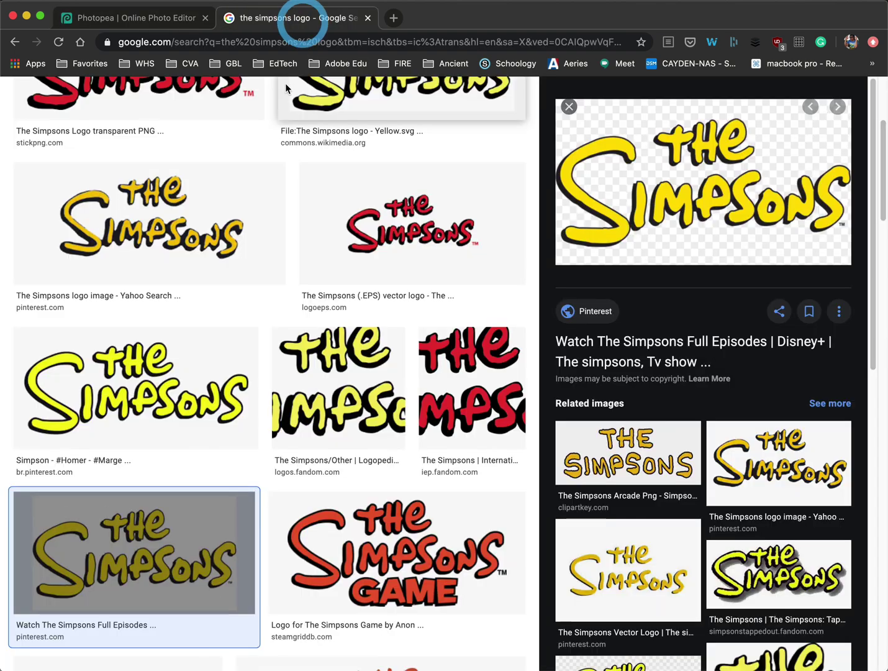
scroll(249, 149, up, 5)
key(super+a)
click(71, 107)
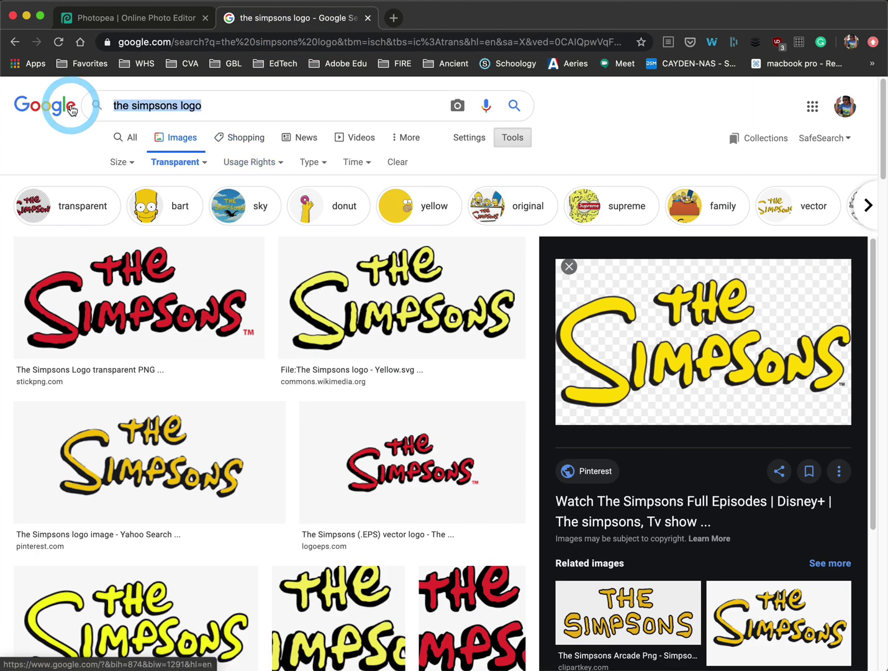
text(homer simpsons)
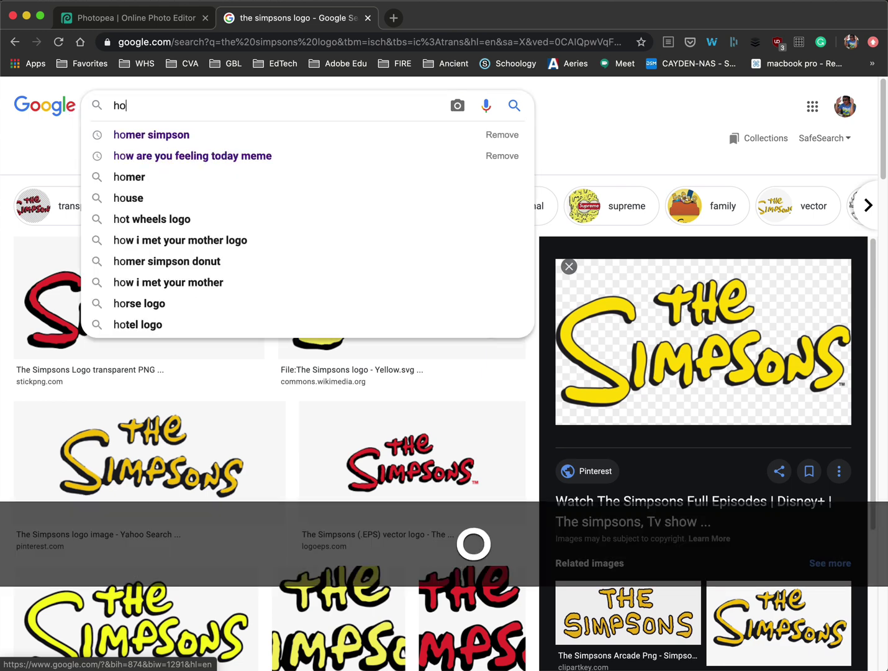
key(Return)
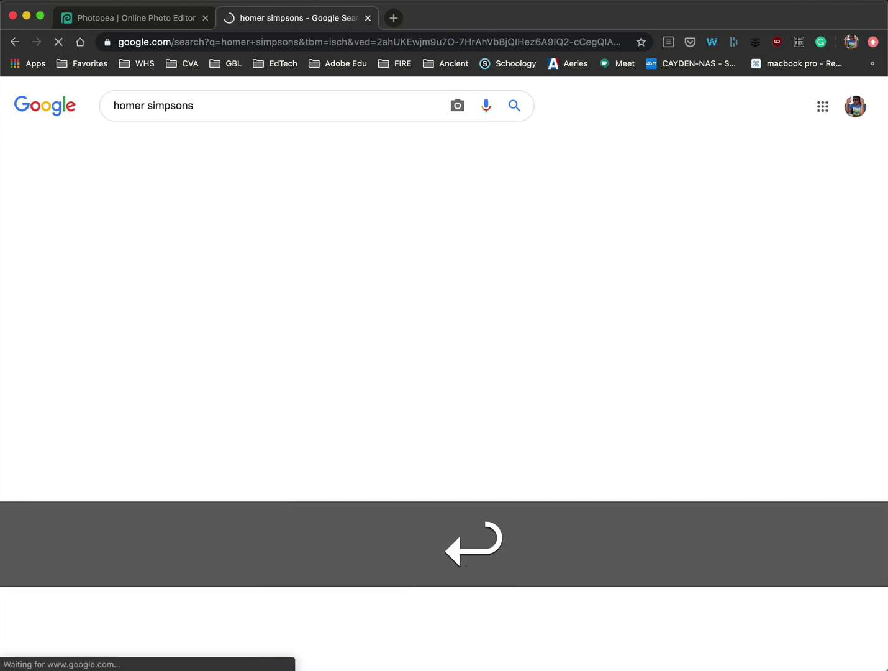
key(BackSpace)
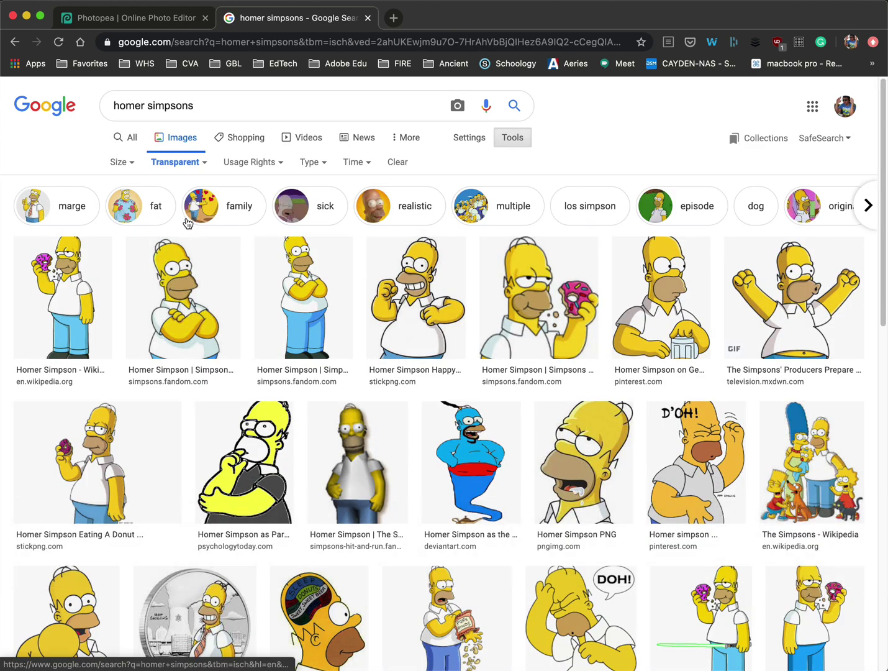
key(Return)
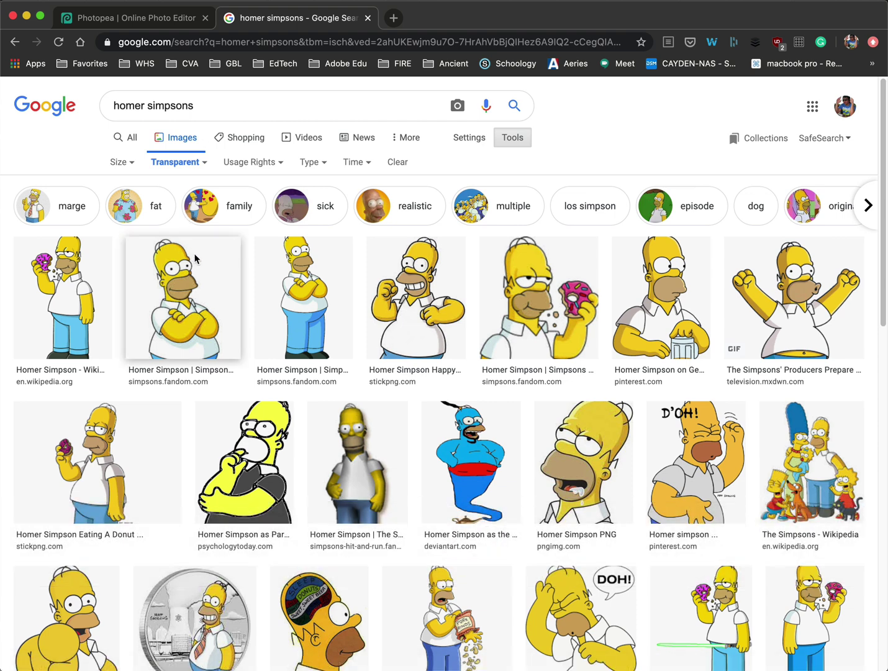
Step: Copy a transparent Homer Simpson image and return to Photopea
click(80, 288)
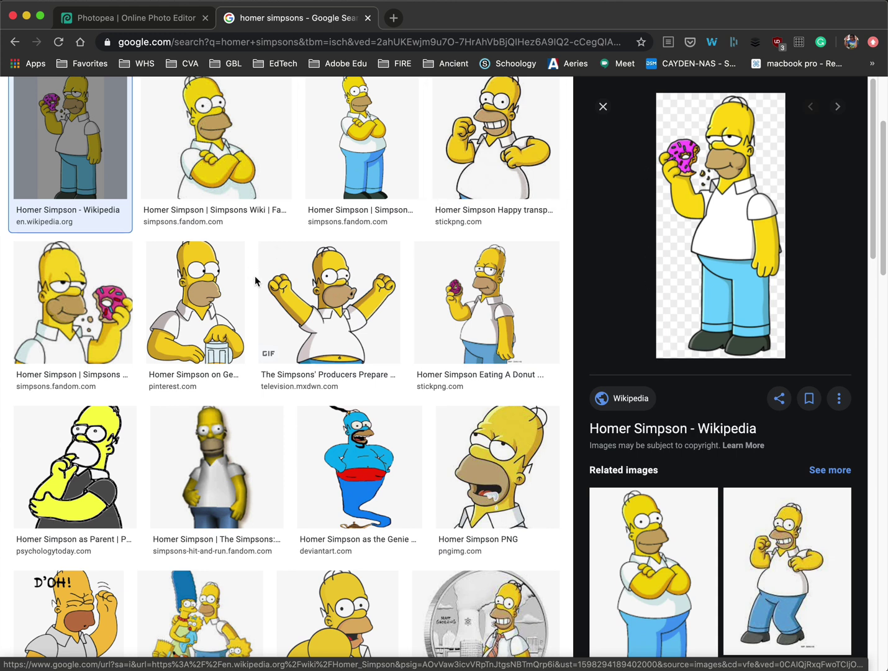
click(464, 276)
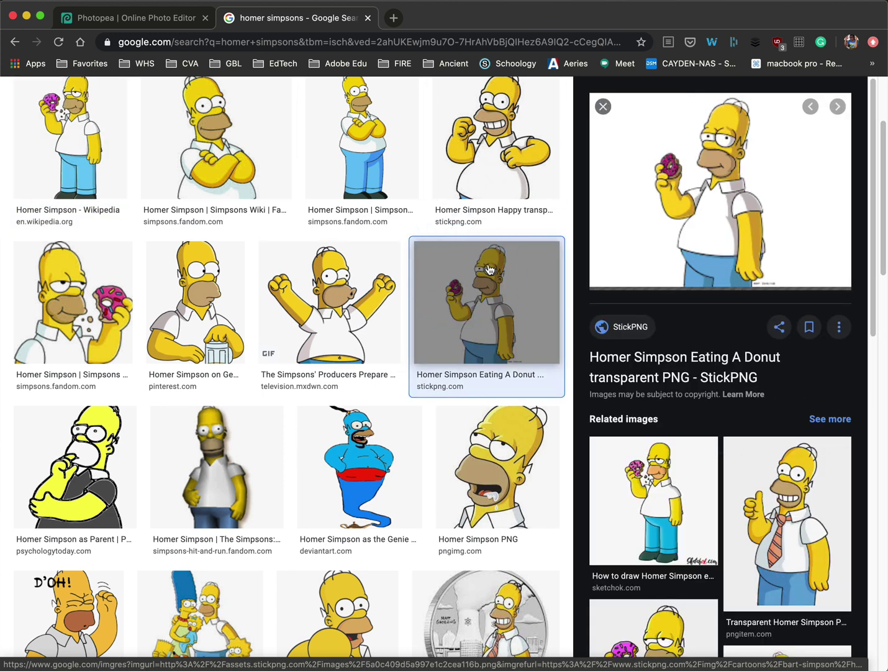
click(365, 142)
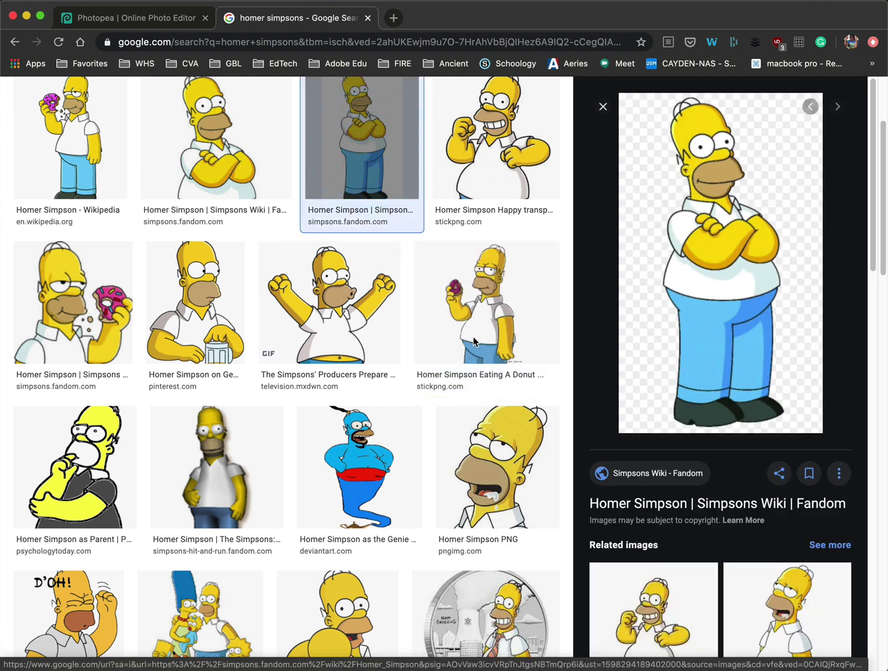
scroll(474, 341, up, 3)
click(122, 162)
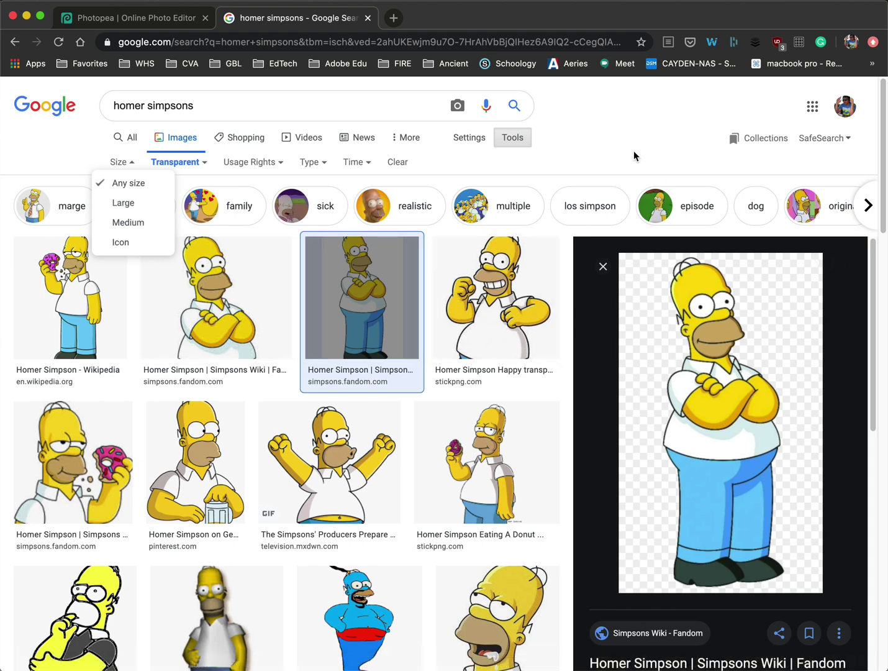
right_click(691, 346)
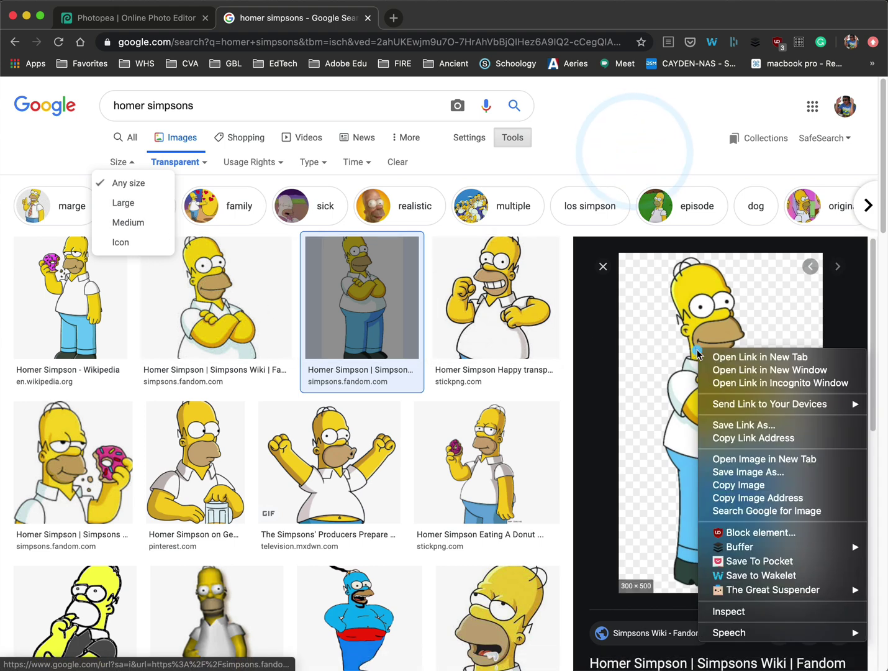
click(745, 485)
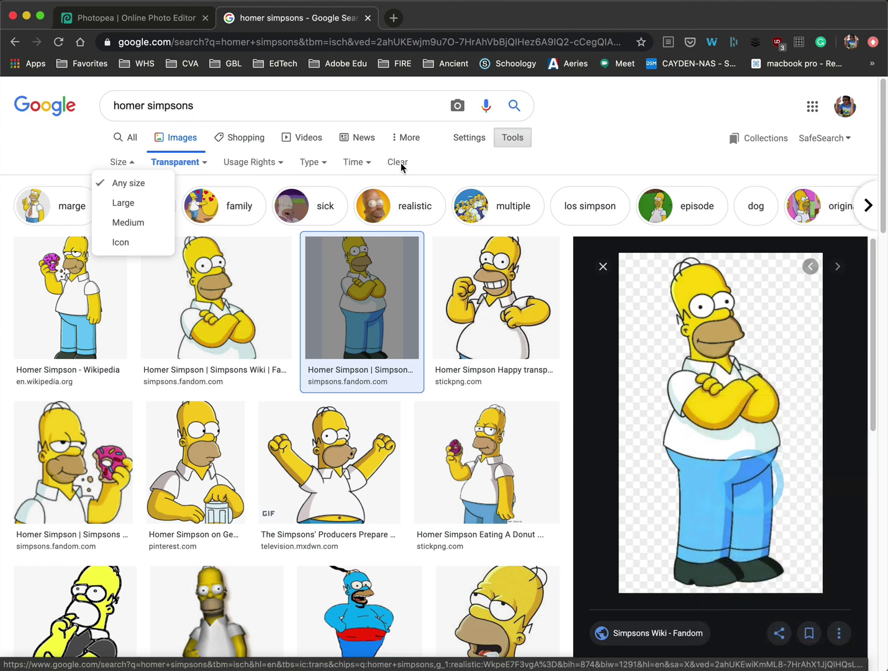
click(150, 19)
Step: Paste Homer and place him at the lower left of the canvas
key(super+v)
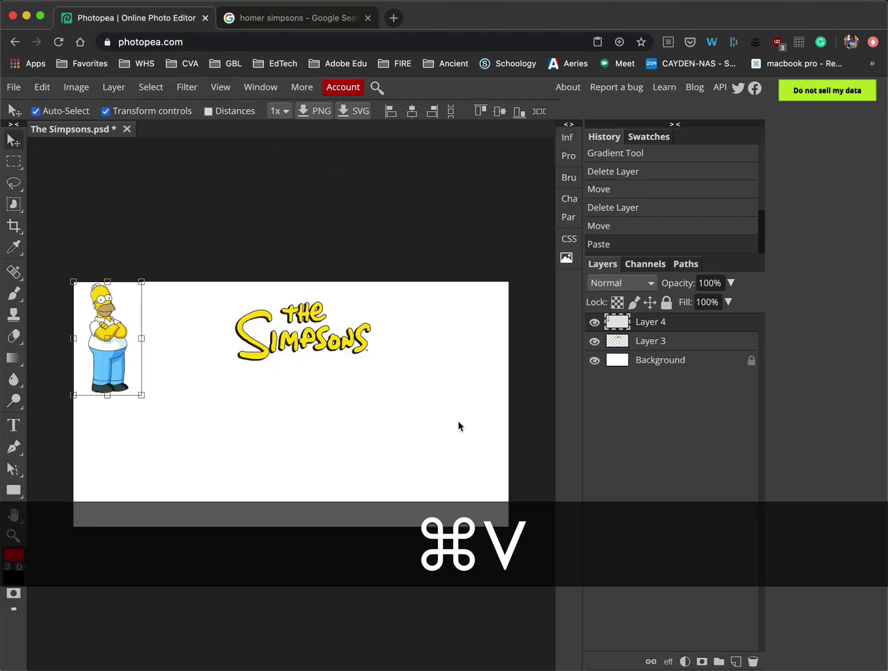
drag(110, 337, 139, 423)
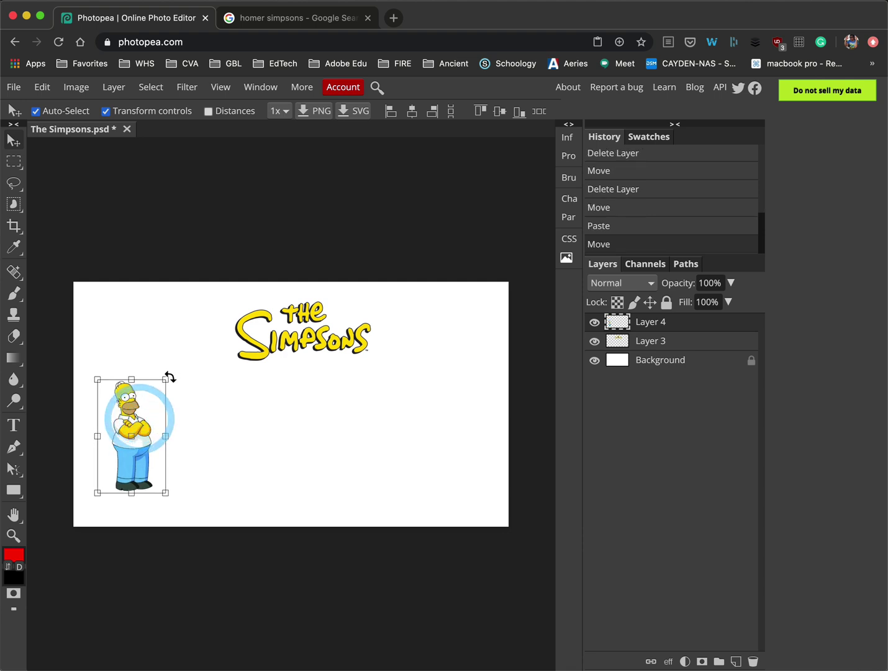
mouse_move(167, 377)
mouse_down()
mouse_move(209, 337)
mouse_move(185, 348)
mouse_move(156, 388)
mouse_move(187, 367)
mouse_move(170, 382)
mouse_up()
key(Escape)
key(shift)
key(Escape)
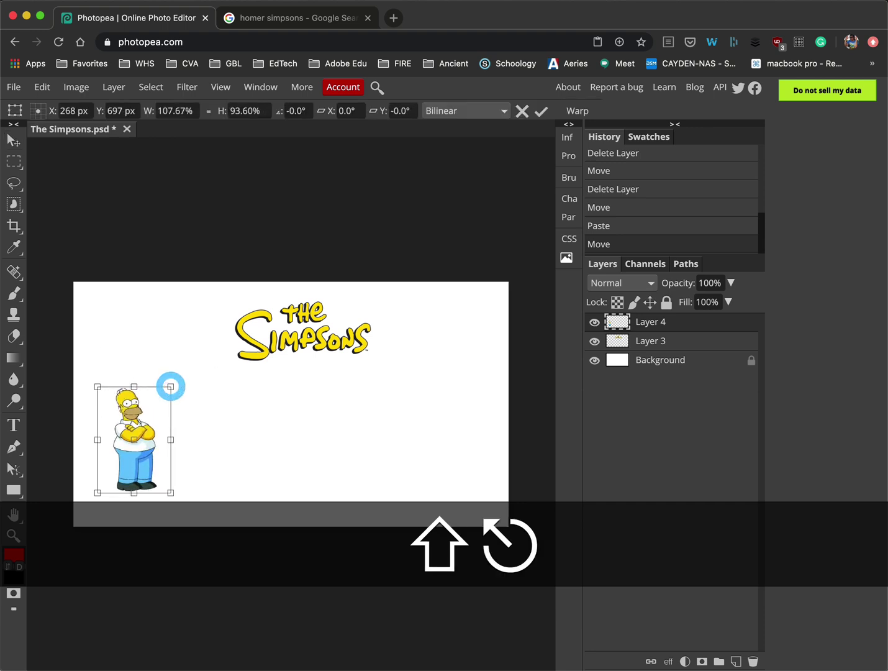
drag(139, 427, 152, 385)
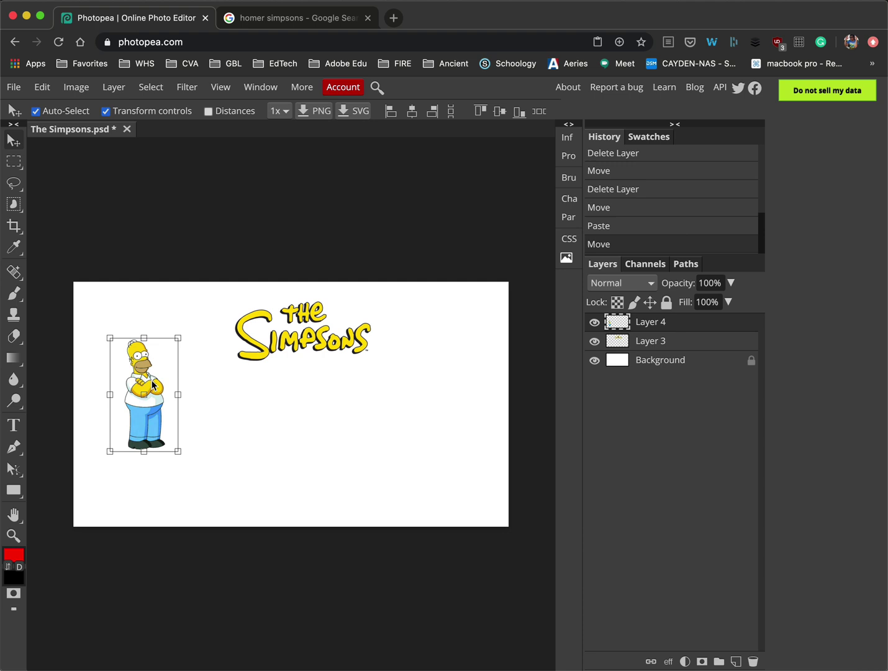
Step: Enlarge Homer proportionally and shift him left and down
click(133, 116)
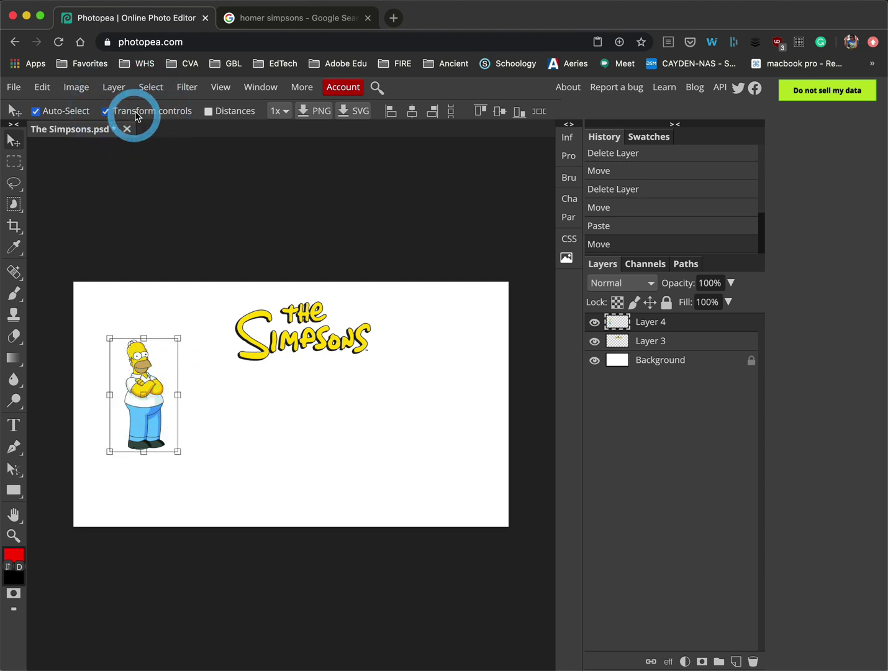
click(134, 117)
click(135, 116)
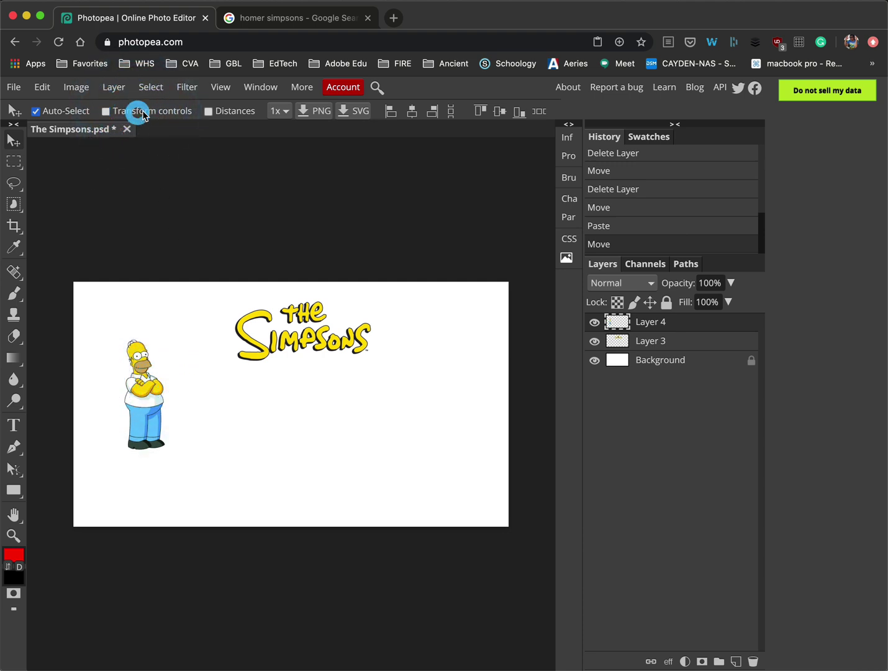
click(140, 115)
click(345, 316)
click(153, 381)
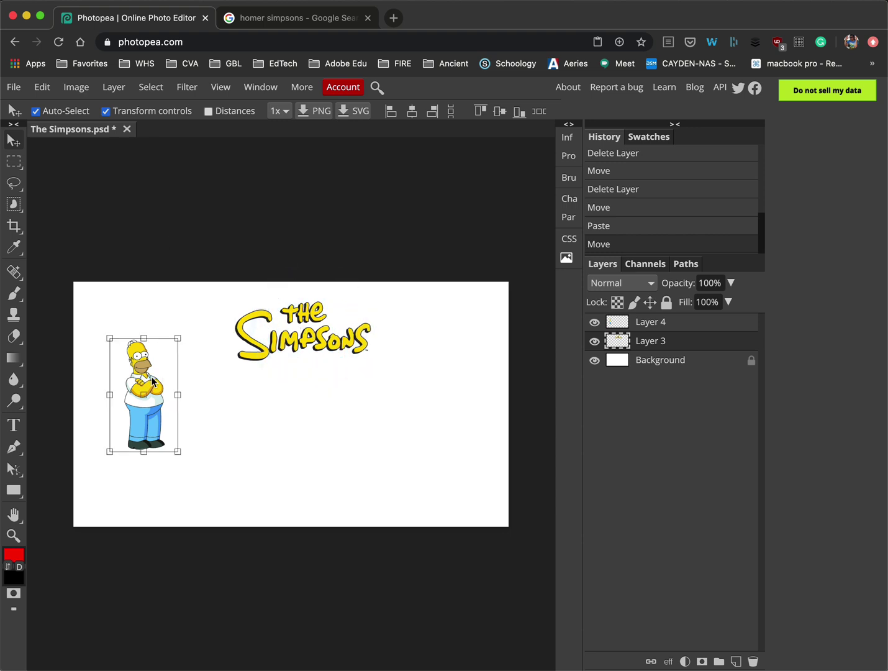
click(153, 382)
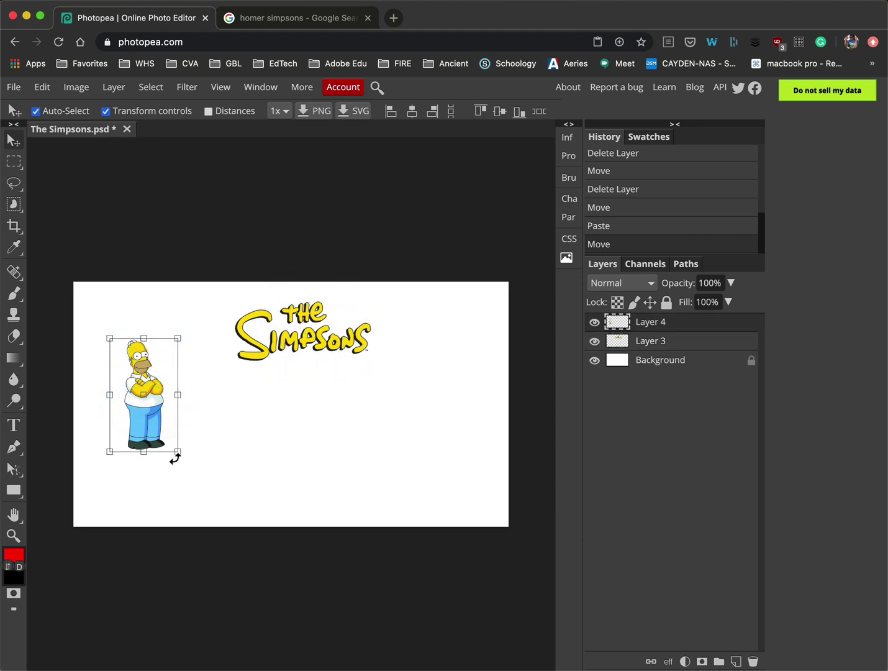
drag(177, 454, 198, 467)
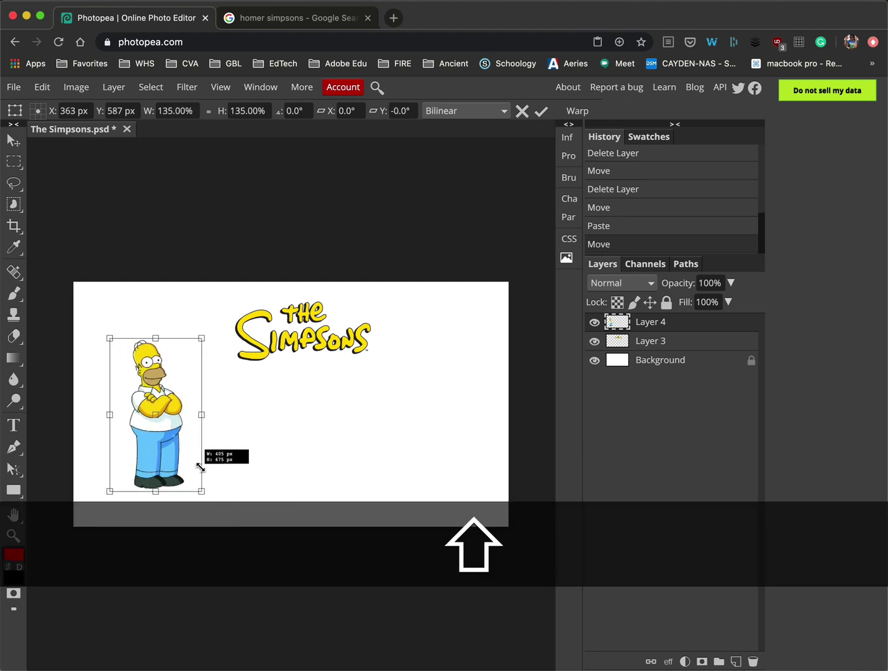
drag(169, 434, 158, 446)
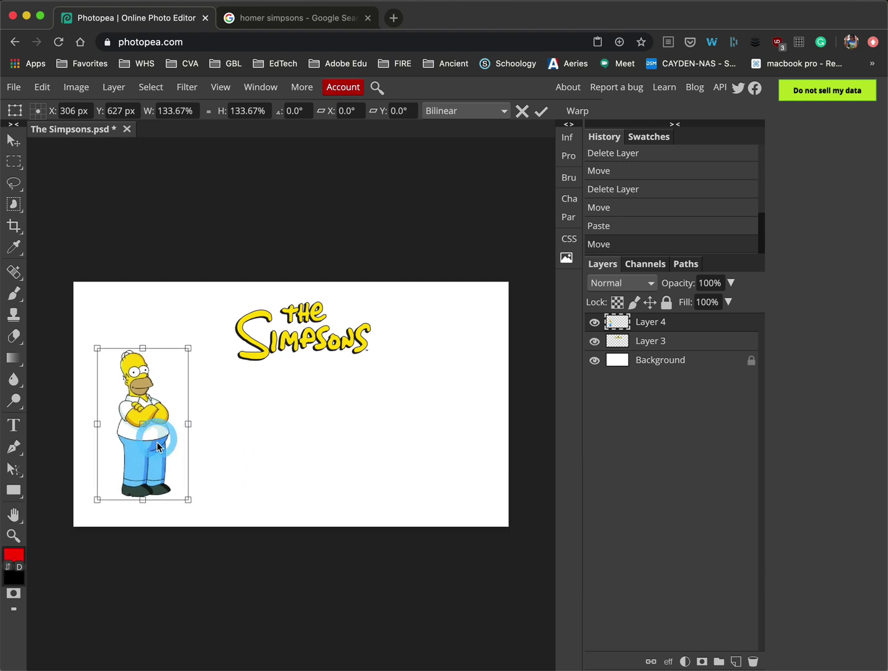
click(314, 20)
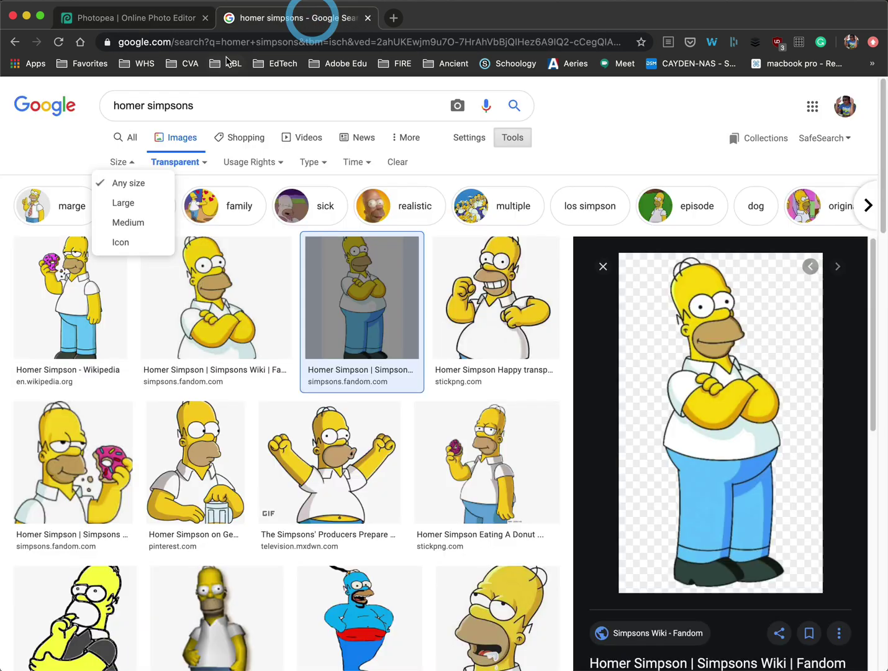
Step: Replace the search with 'marge simpson'
click(122, 100)
triple_click(121, 100)
text(marge simpson)
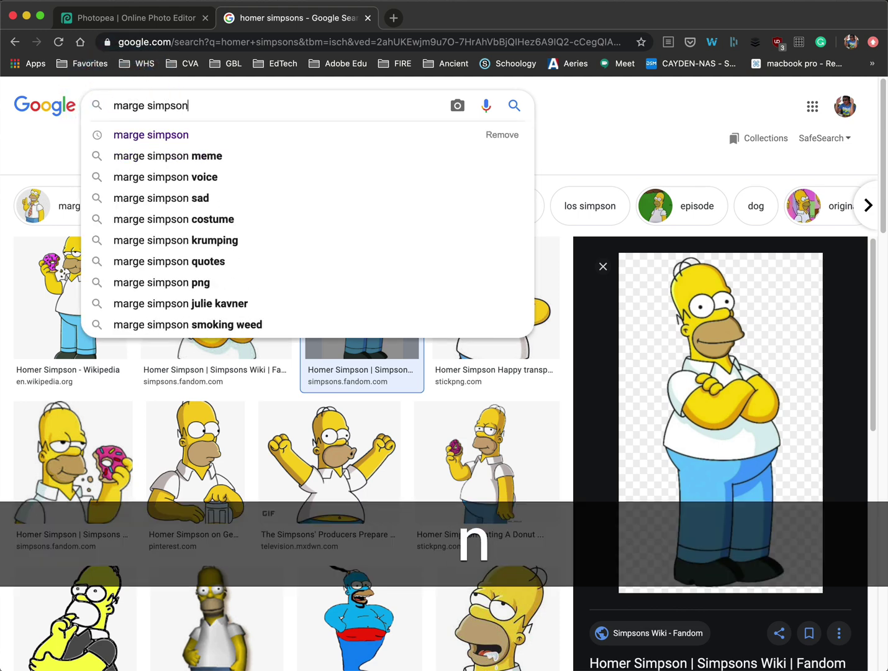
key(Return)
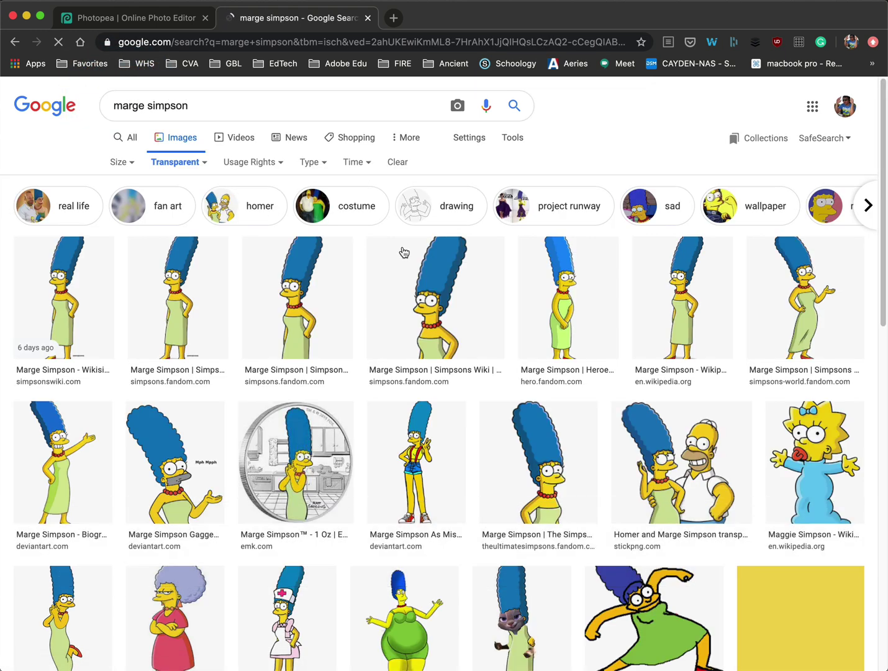
Step: Copy the Wikipedia Marge Simpson image
click(773, 290)
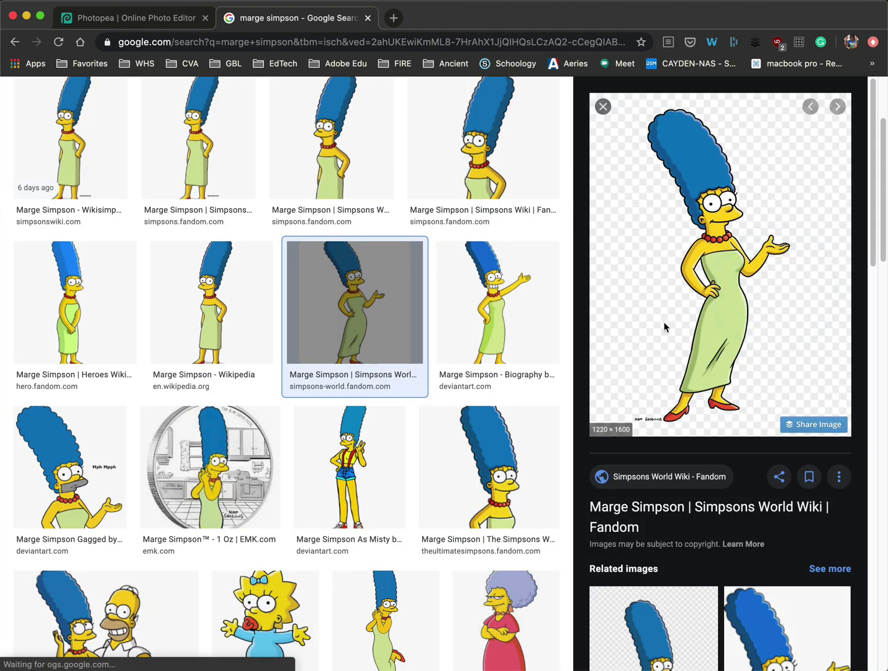
right_click(710, 289)
click(701, 221)
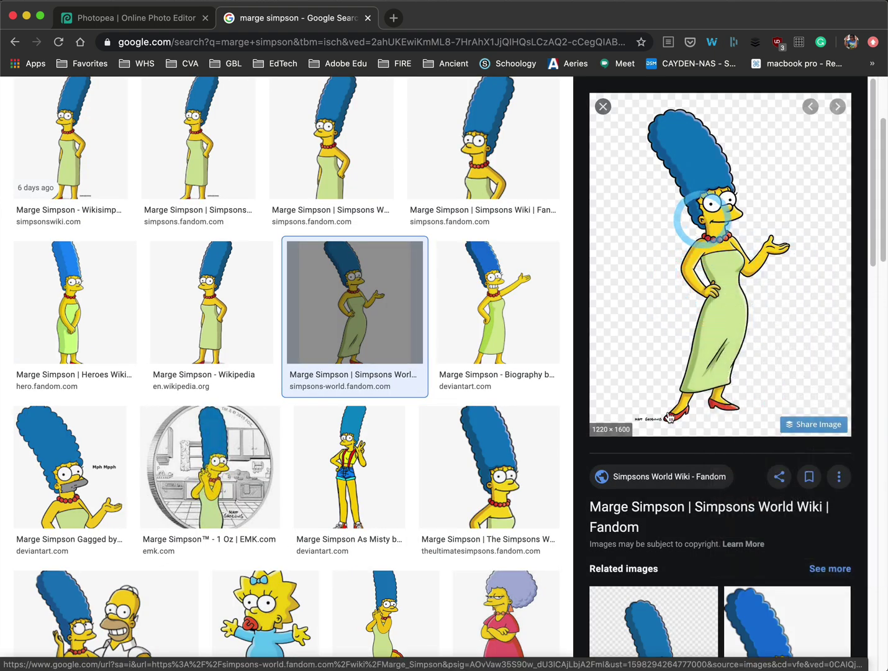
click(514, 285)
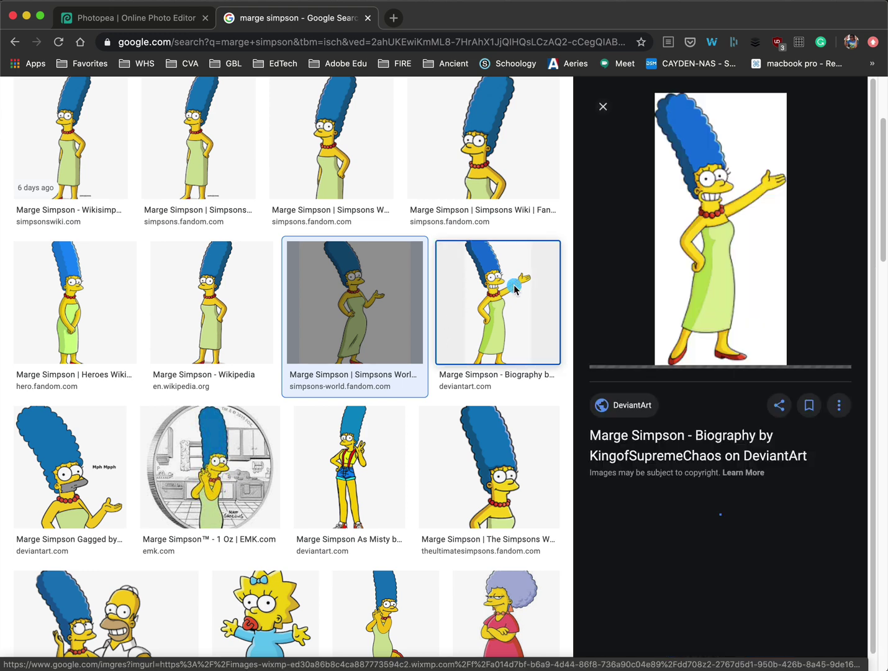
click(222, 298)
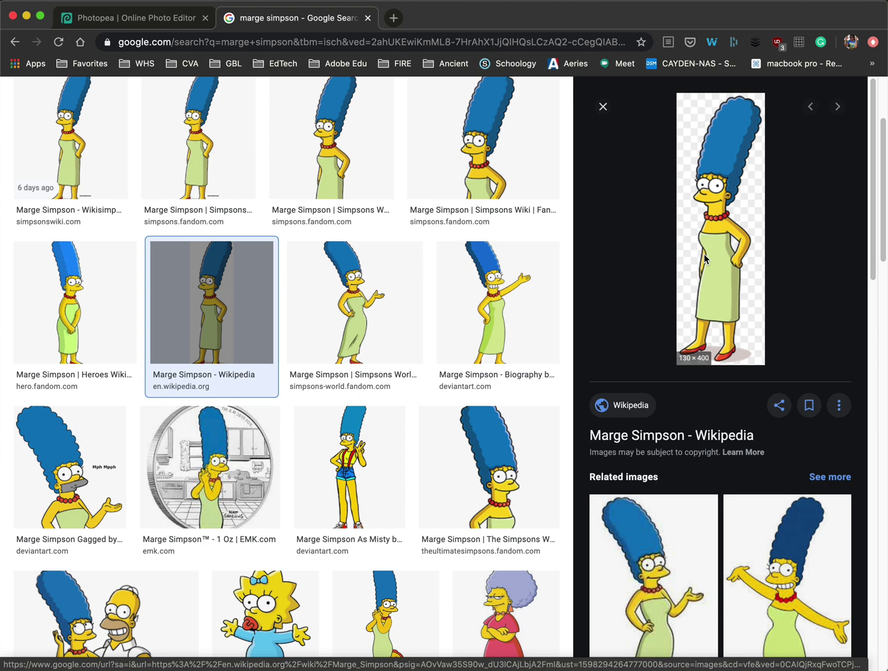
right_click(704, 254)
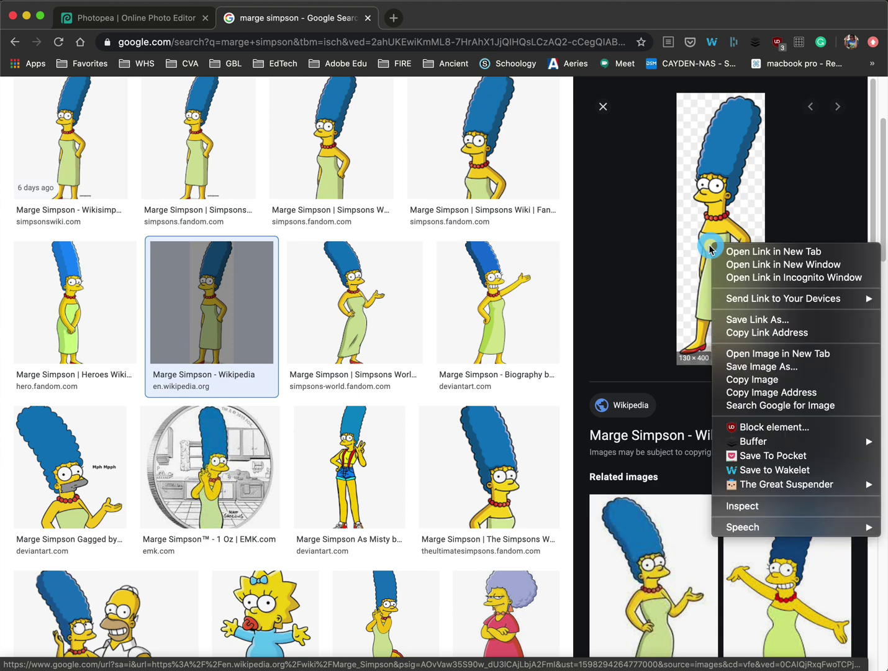
click(768, 388)
Step: Paste Marge beside Homer, enlarge her to about 188%, and nudge both into place
click(131, 18)
key(super+v)
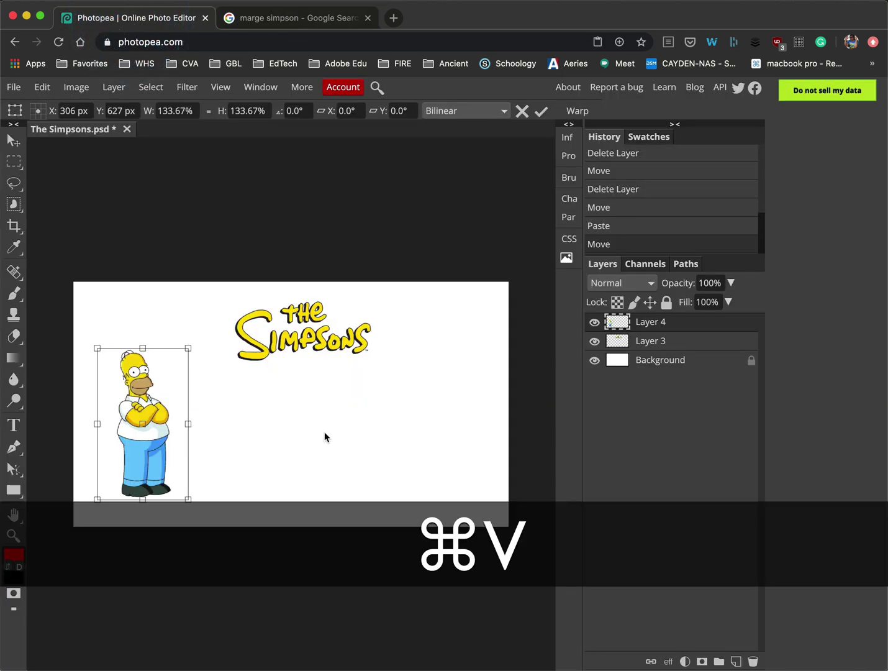
drag(102, 355, 228, 468)
key(shift)
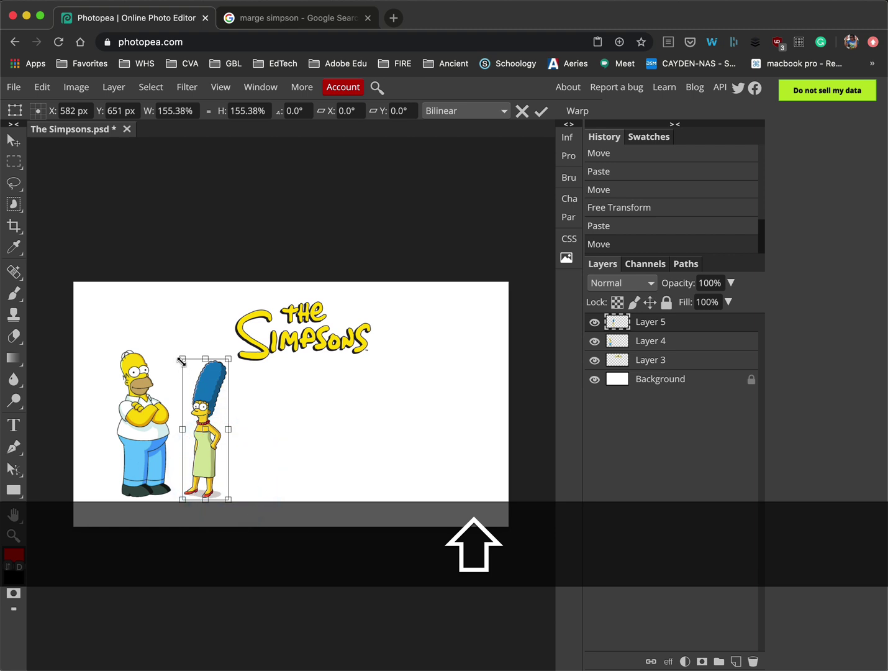
drag(180, 360, 175, 331)
click(212, 415)
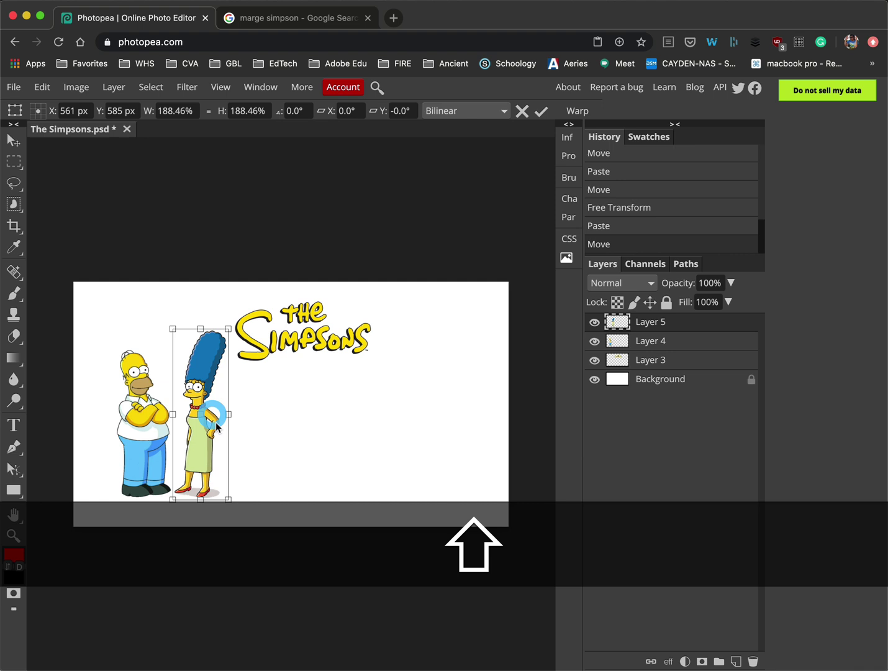
key(Return)
drag(145, 410, 138, 420)
mouse_move(200, 426)
mouse_down()
mouse_move(202, 450)
mouse_move(203, 438)
mouse_up()
click(255, 457)
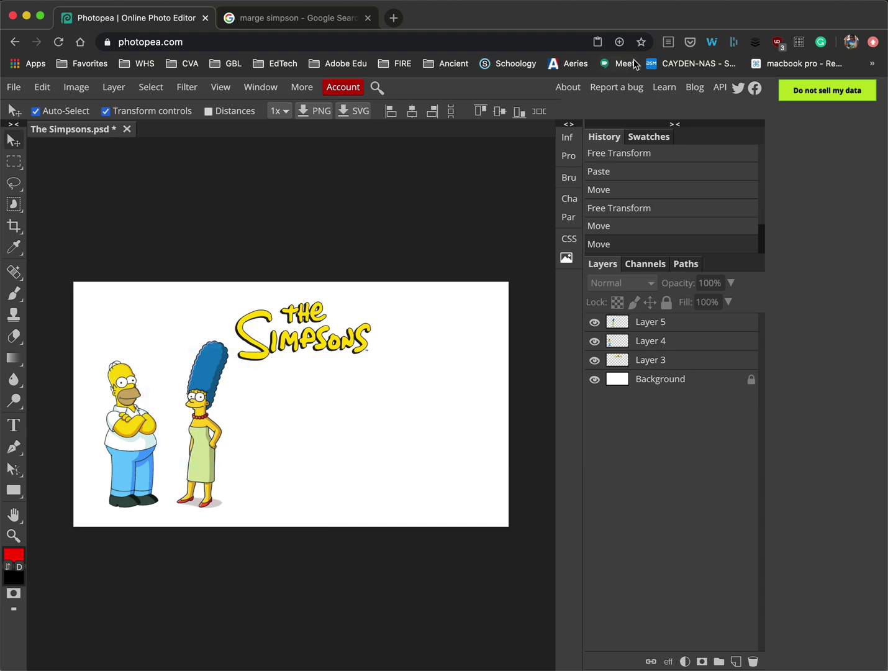
Step: Paste Bart, move him right of Marge, and shrink him proportionally to about 36%
click(350, 14)
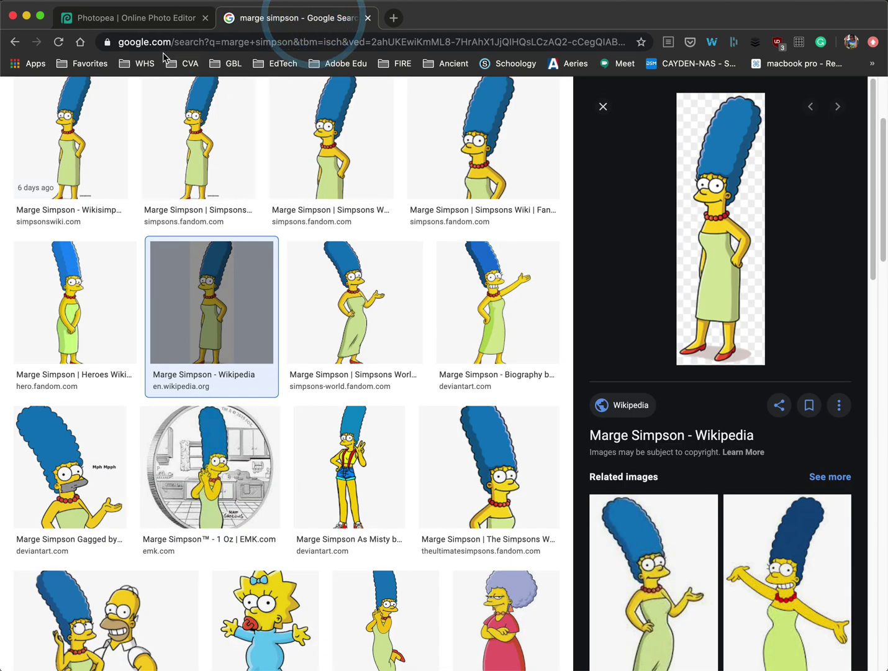
click(133, 17)
key(super+v)
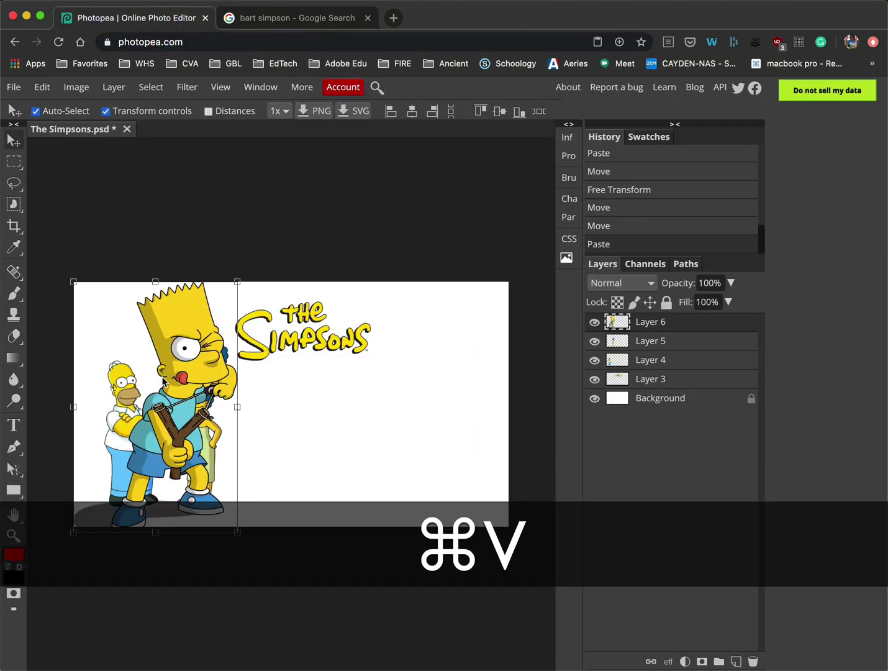
drag(162, 381, 315, 379)
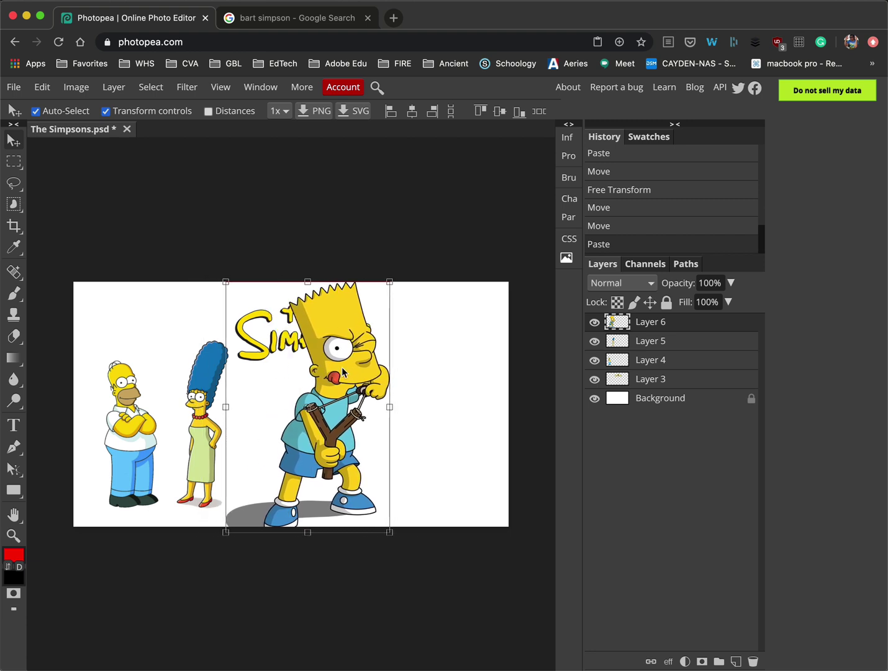
drag(389, 282, 284, 418)
click(362, 460)
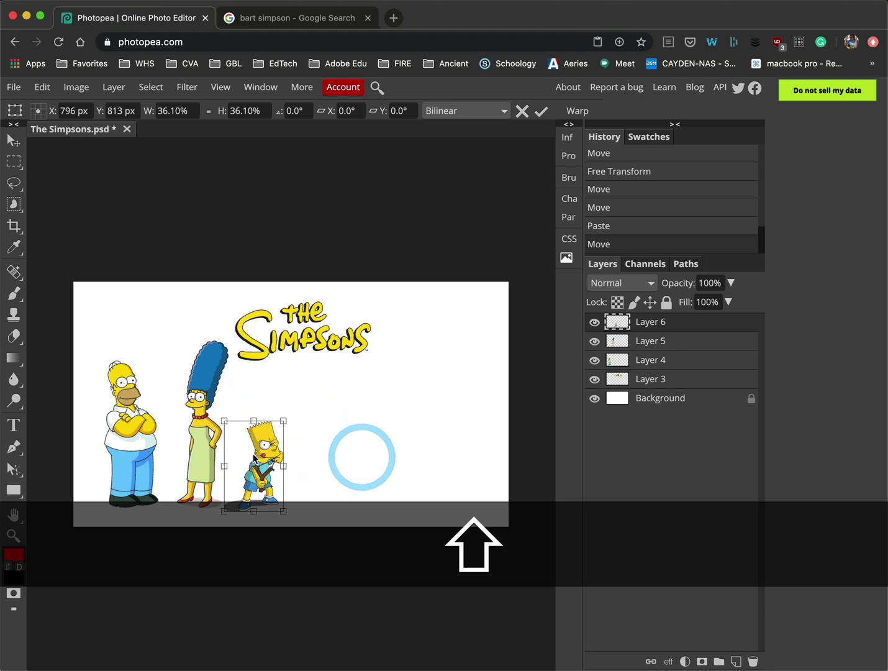
double_click(256, 457)
Step: In Google Images, preview Maggie results and copy the transparent Wikipedia Maggie image
key(super+Tab)
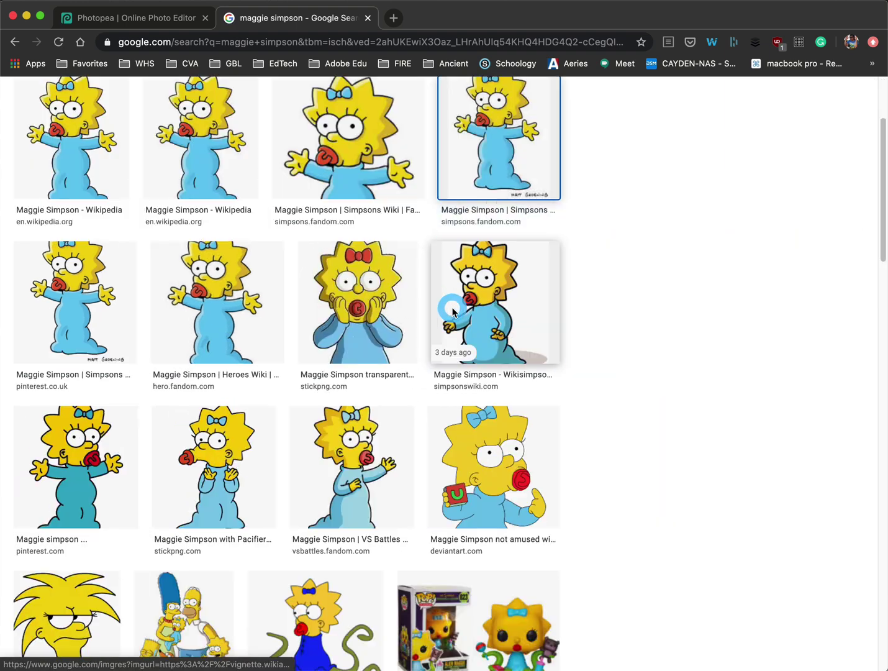
click(494, 311)
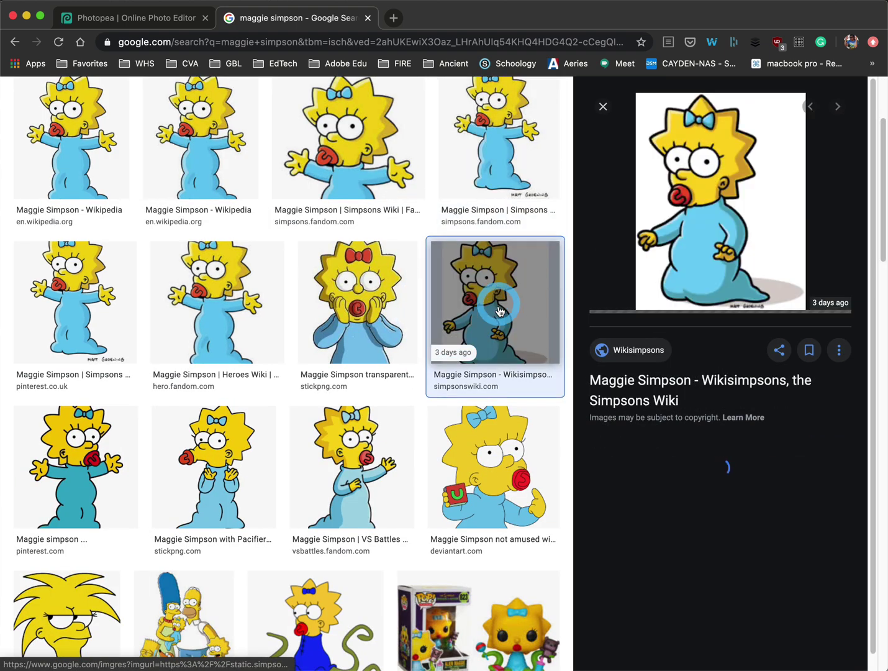
click(217, 314)
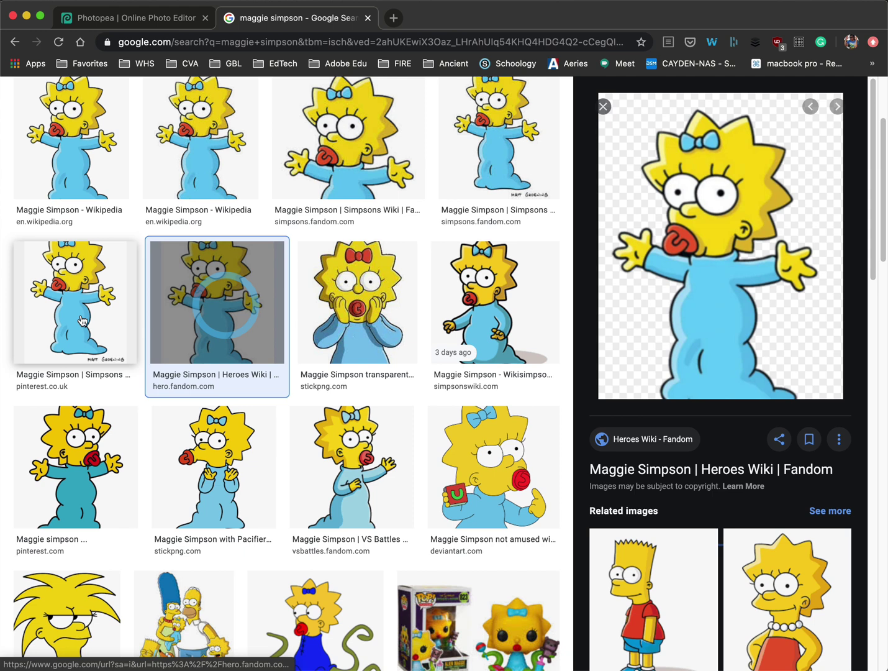
click(79, 319)
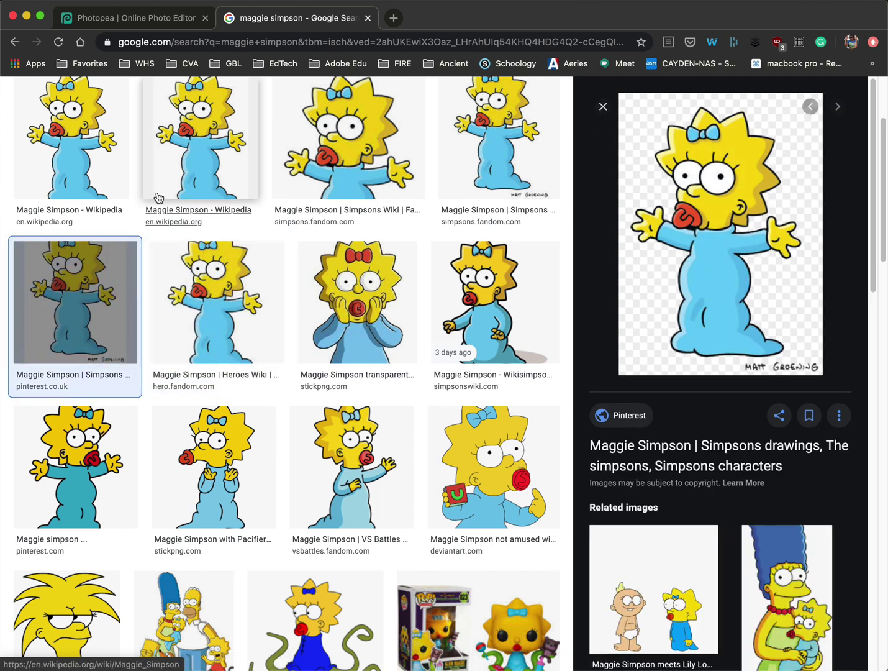
click(187, 147)
right_click(745, 164)
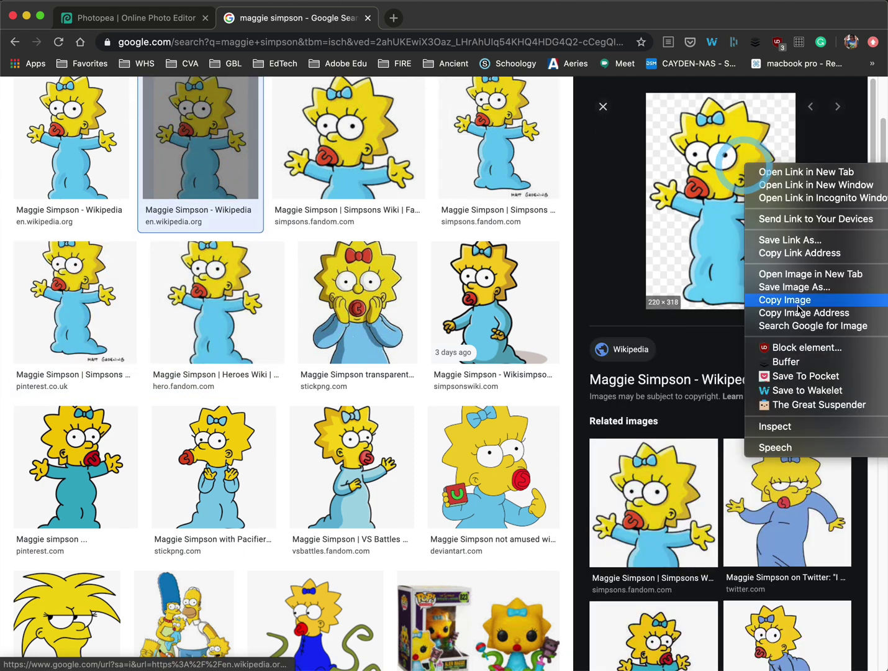
click(802, 300)
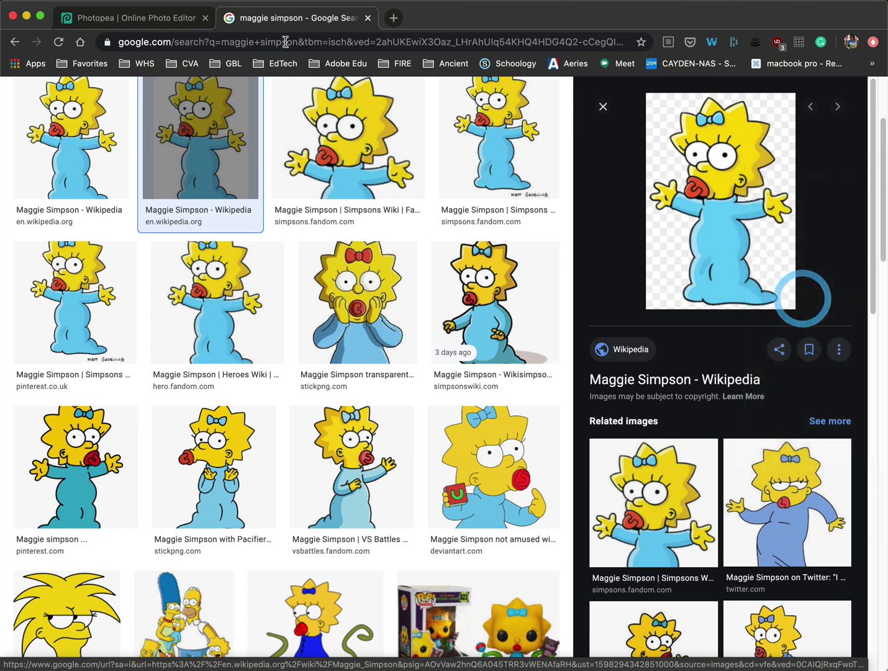
Step: Paste Maggie into Photopea as Layer 7, place her beside Bart, and return to the results
click(149, 18)
key(super+v)
drag(103, 330, 335, 485)
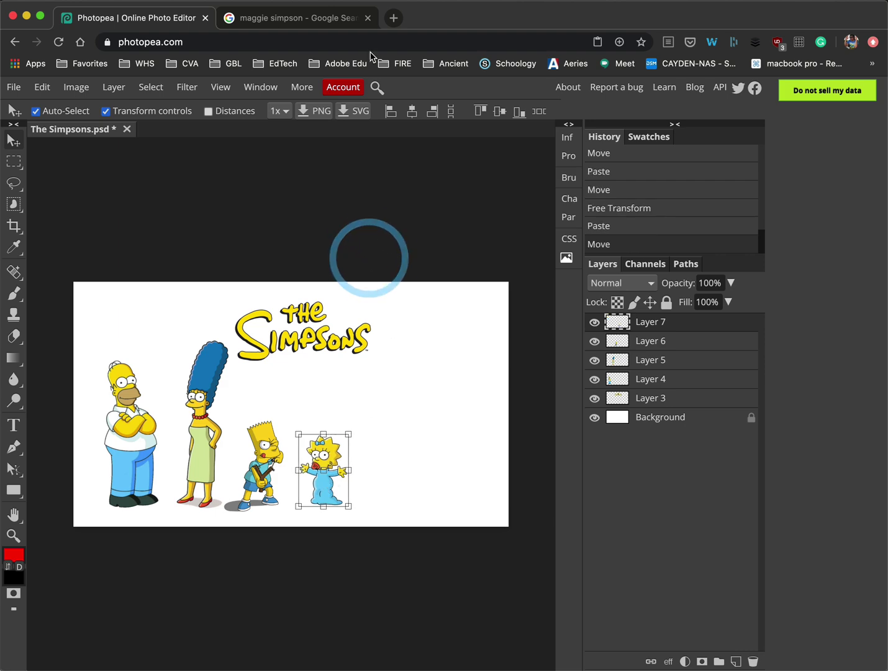
click(282, 22)
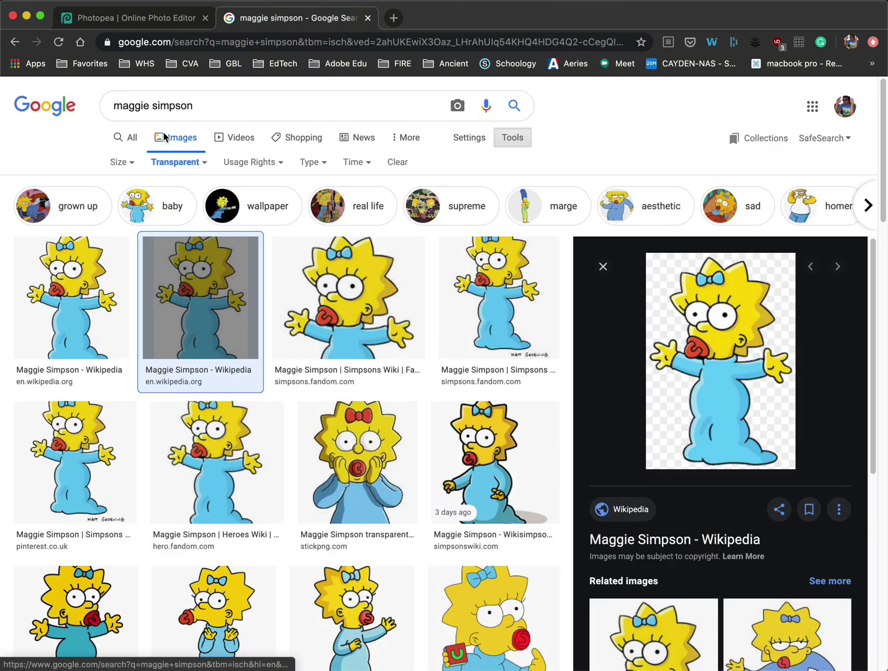
Step: Change the image search to 'lisa simpson' and copy the Wikipedia Lisa image
double_click(125, 106)
text(lisa)
key(Return)
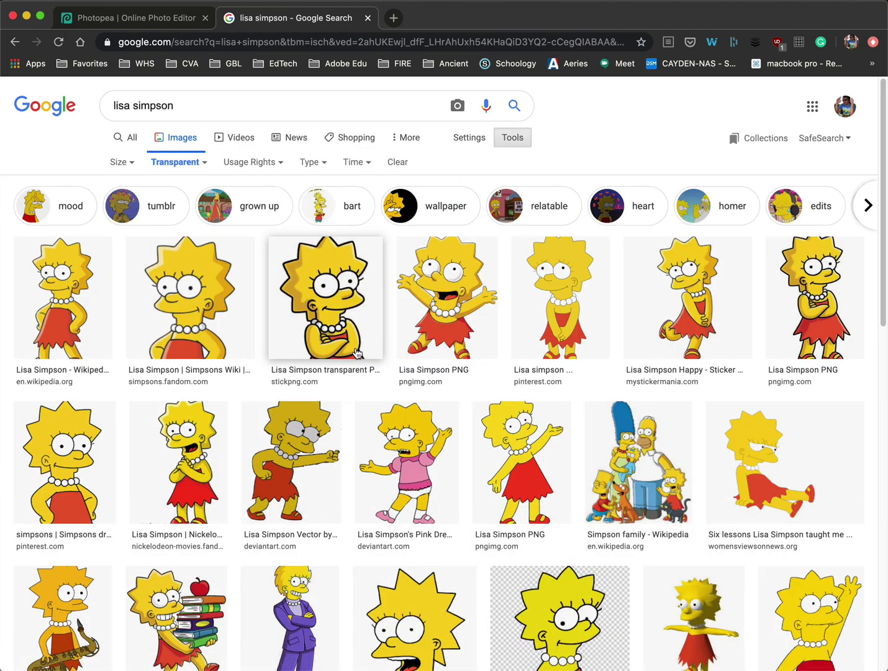
click(66, 301)
right_click(731, 213)
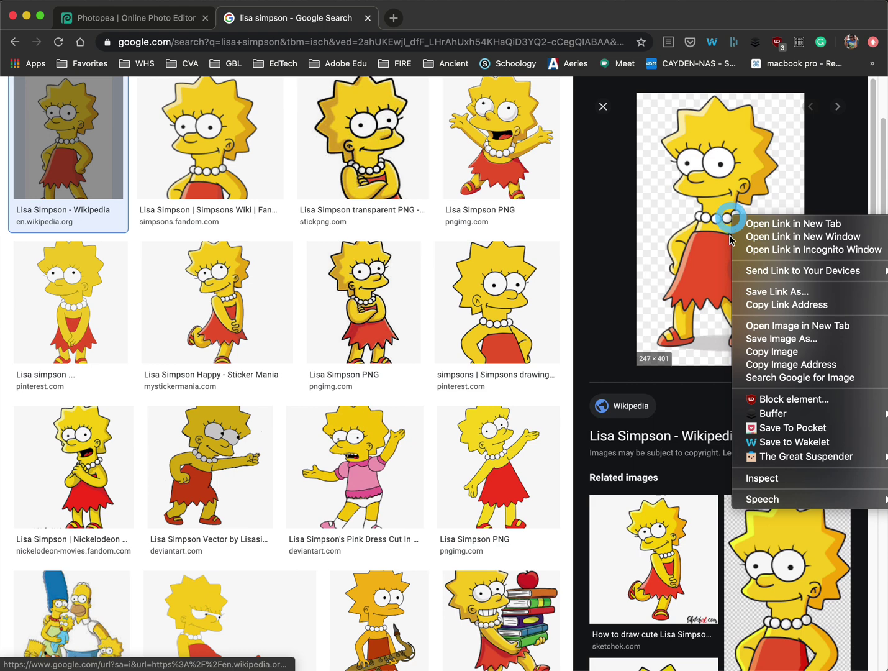
click(773, 355)
Step: Paste Lisa into Photopea as Layer 8, place her beside Maggie, and return to the results
click(88, 9)
key(super+v)
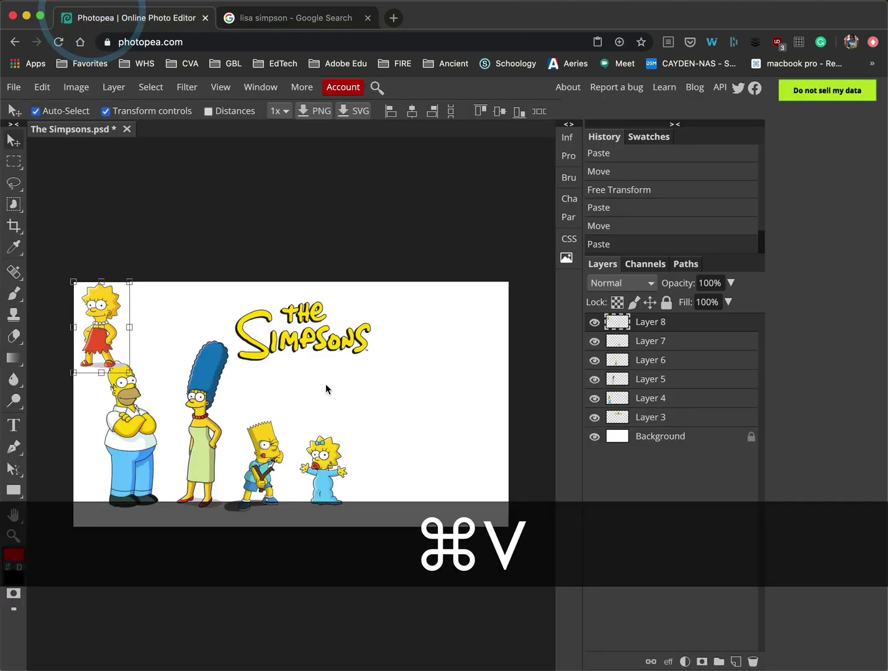
drag(114, 333, 387, 460)
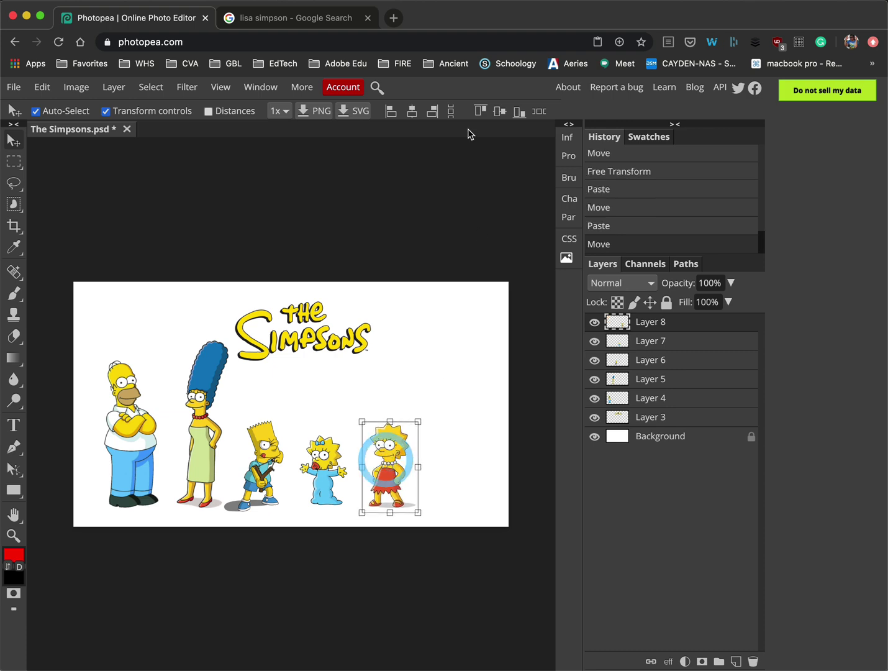
click(297, 27)
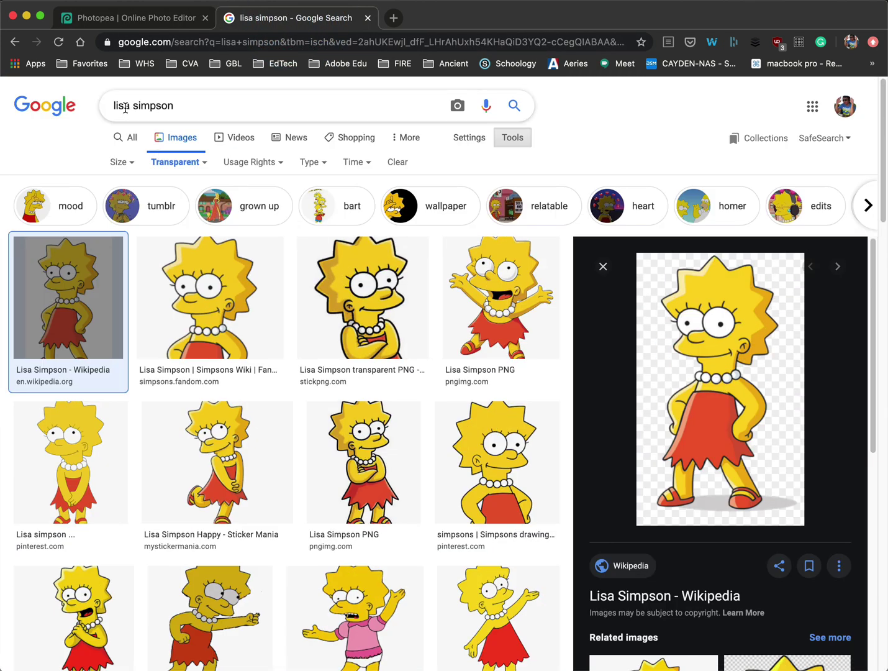
Step: Search 'dog simpson' and copy the Wikisimpsons Santa's Little Helper image
text(dog)
key(Return)
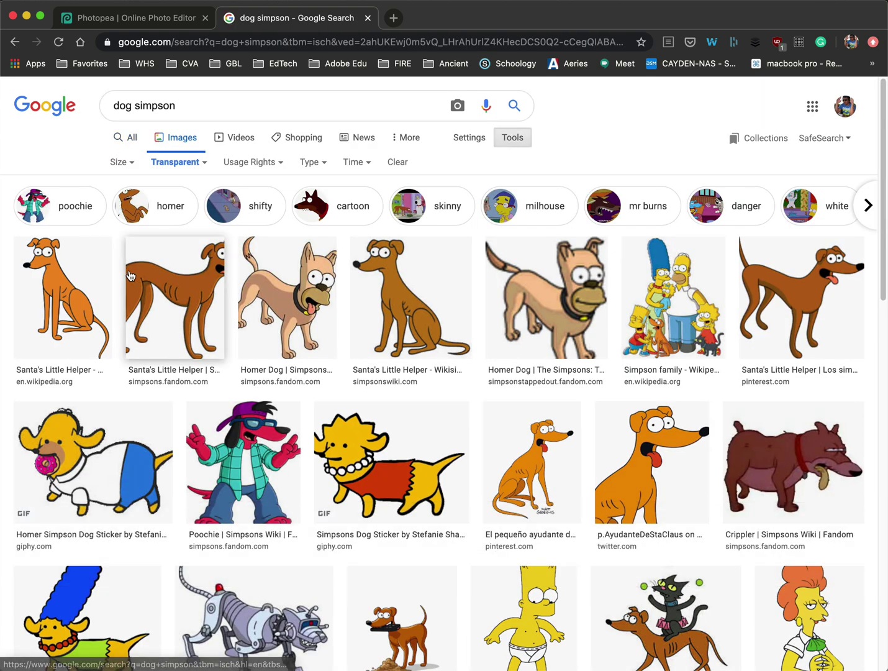
click(204, 323)
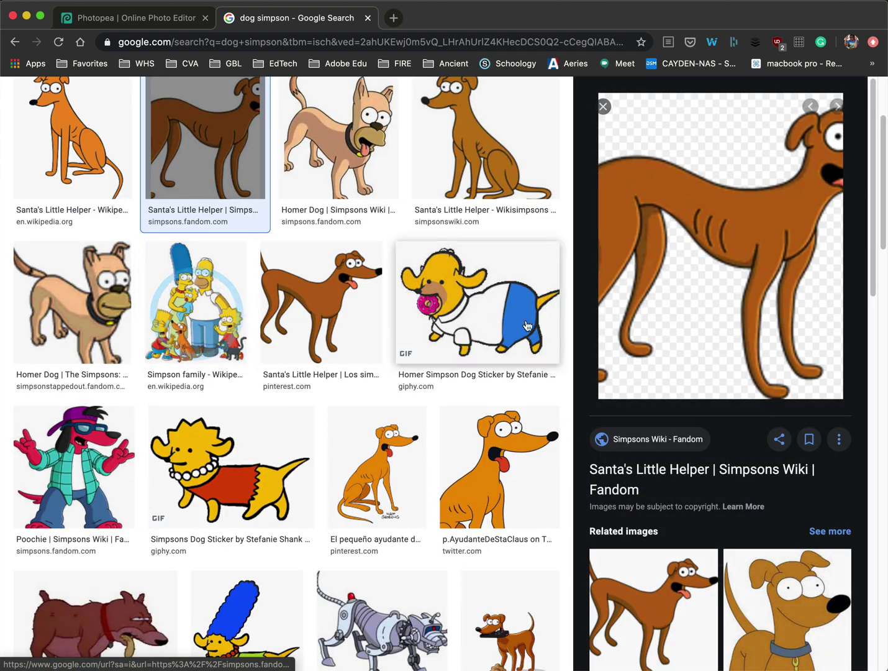
scroll(476, 292, up, 3)
click(475, 293)
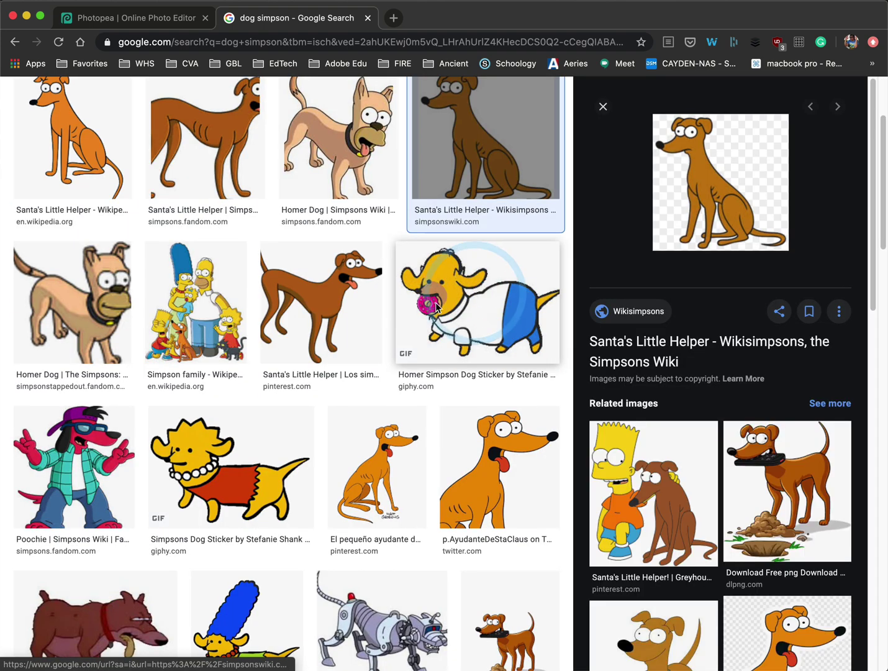
right_click(699, 197)
click(740, 330)
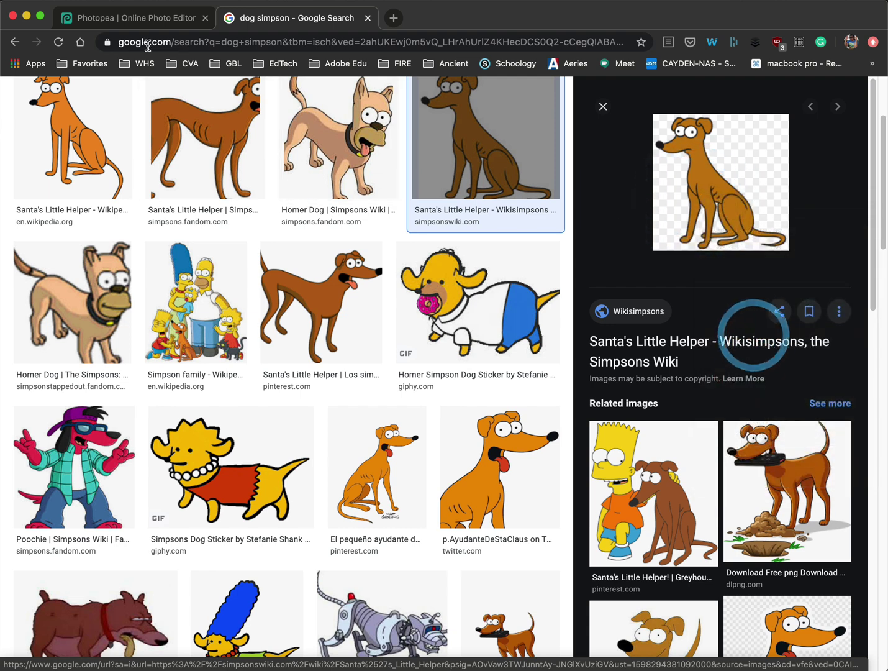
Step: Paste the dog into Photopea as Layer 9 and enlarge it proportionally
click(126, 20)
key(super+v)
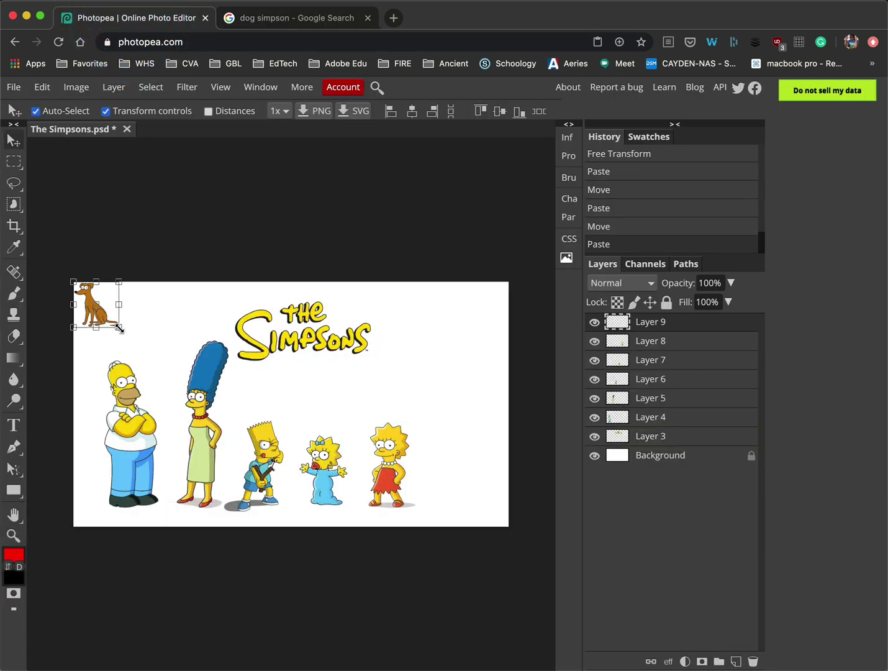
drag(119, 327, 446, 464)
click(409, 544)
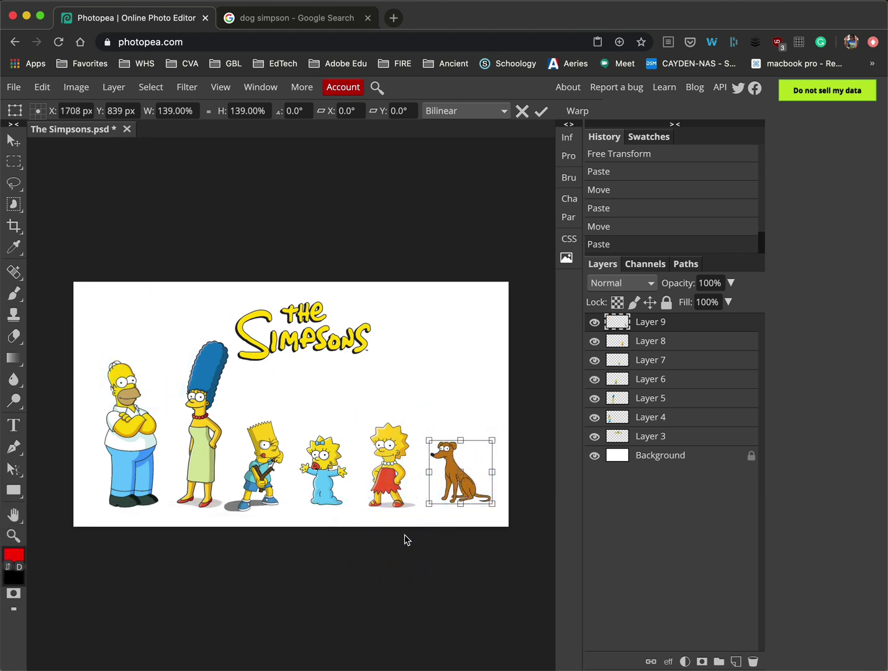
click(442, 452)
click(451, 540)
click(540, 111)
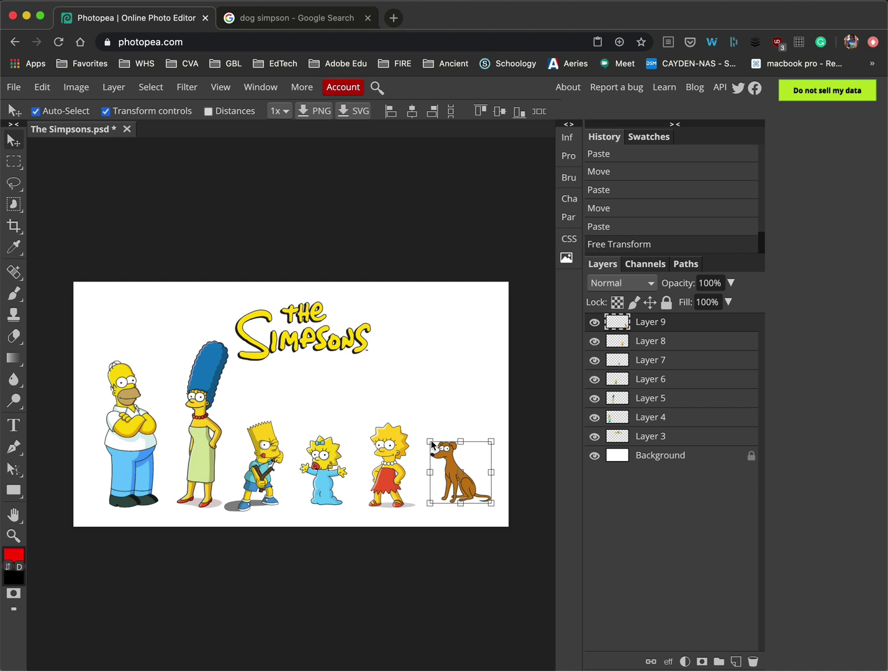
Step: Fine-tune the dog's size to match the family and nudge it beside Lisa
mouse_move(431, 443)
mouse_down()
mouse_move(420, 424)
mouse_move(445, 455)
mouse_move(387, 400)
mouse_move(431, 449)
mouse_move(424, 436)
mouse_up()
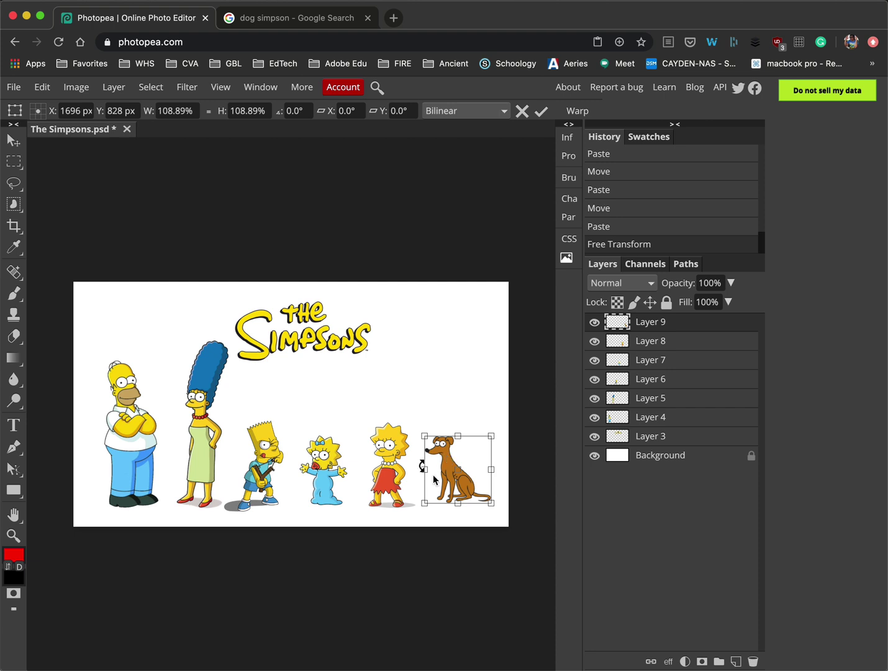
double_click(447, 452)
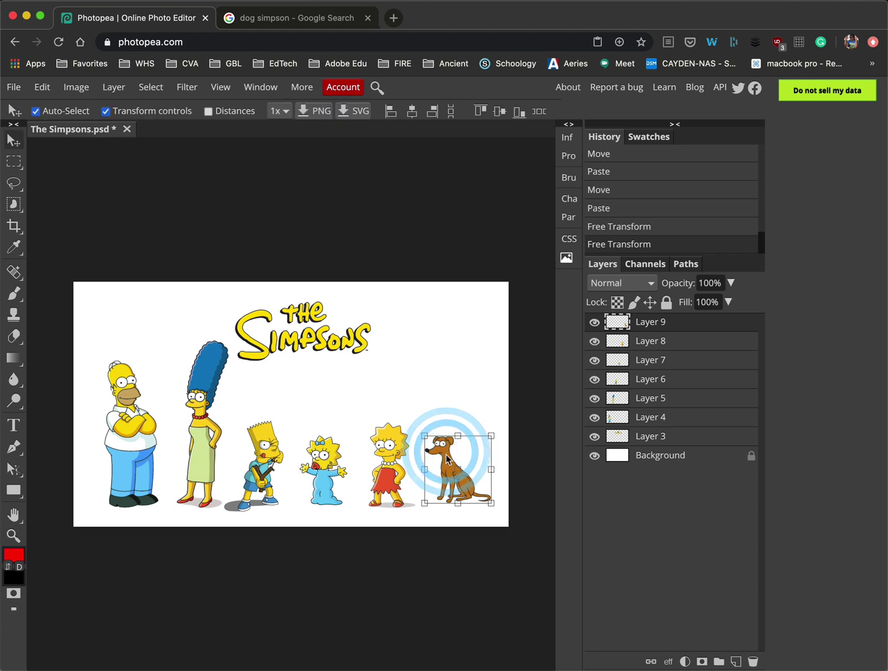
drag(444, 455, 443, 458)
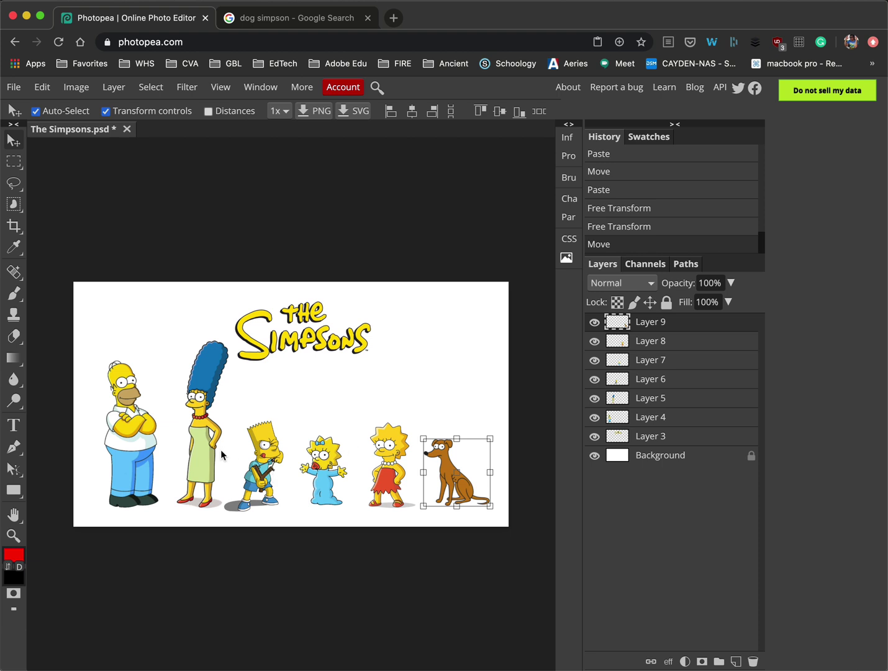
click(595, 321)
click(595, 341)
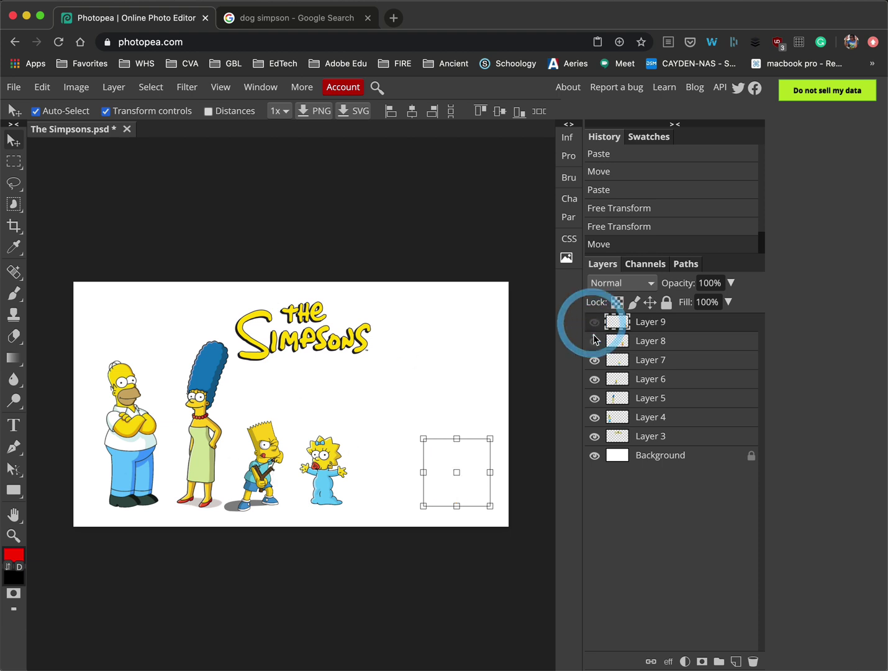
click(595, 360)
click(595, 379)
click(594, 398)
click(595, 417)
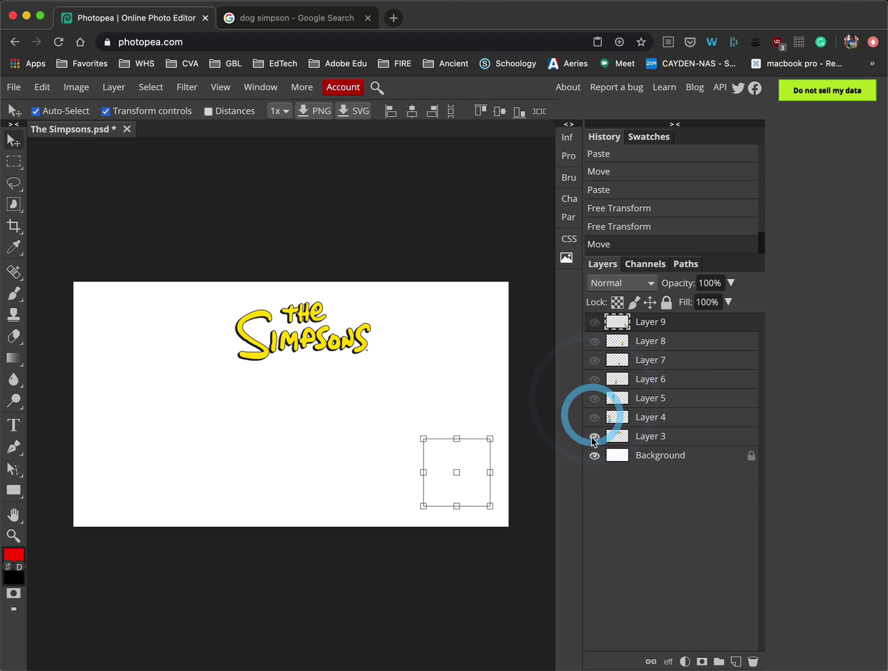
click(595, 436)
click(594, 418)
click(594, 436)
click(595, 398)
click(595, 379)
click(594, 360)
click(595, 341)
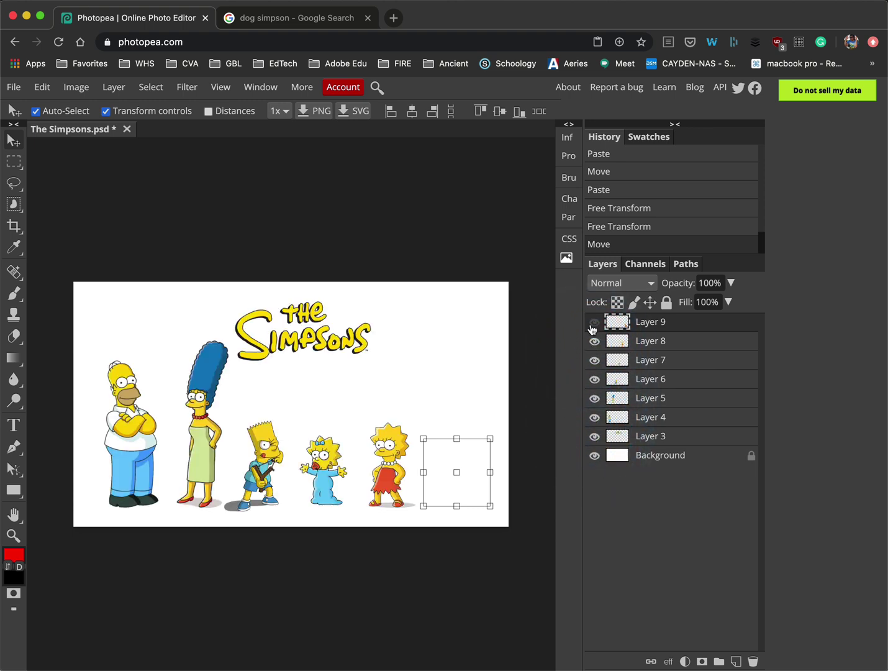
click(594, 322)
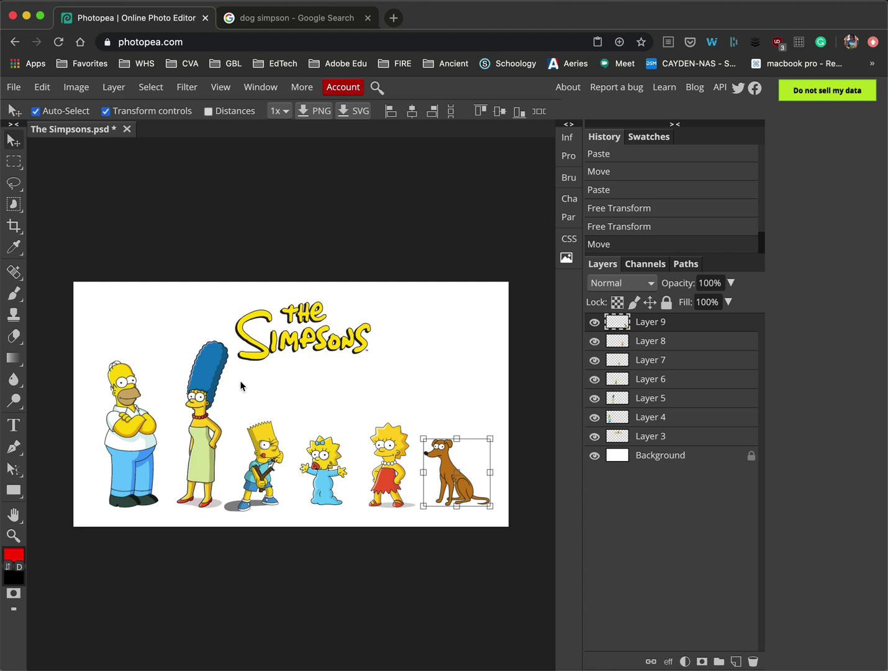
click(150, 418)
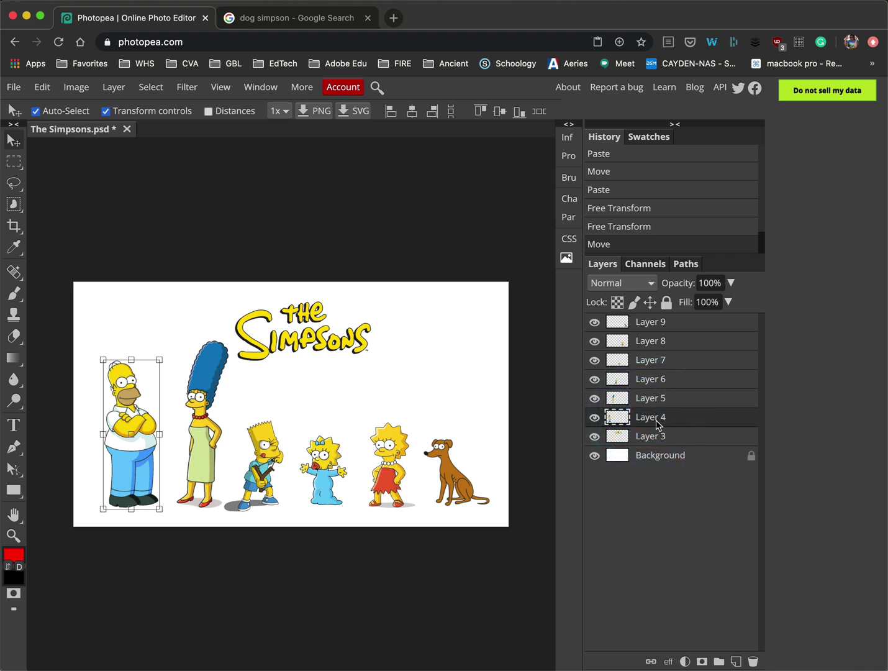
Step: Rename the first three figure layers to Homer, Marge and Bart
double_click(656, 419)
text(Homer)
key(Return)
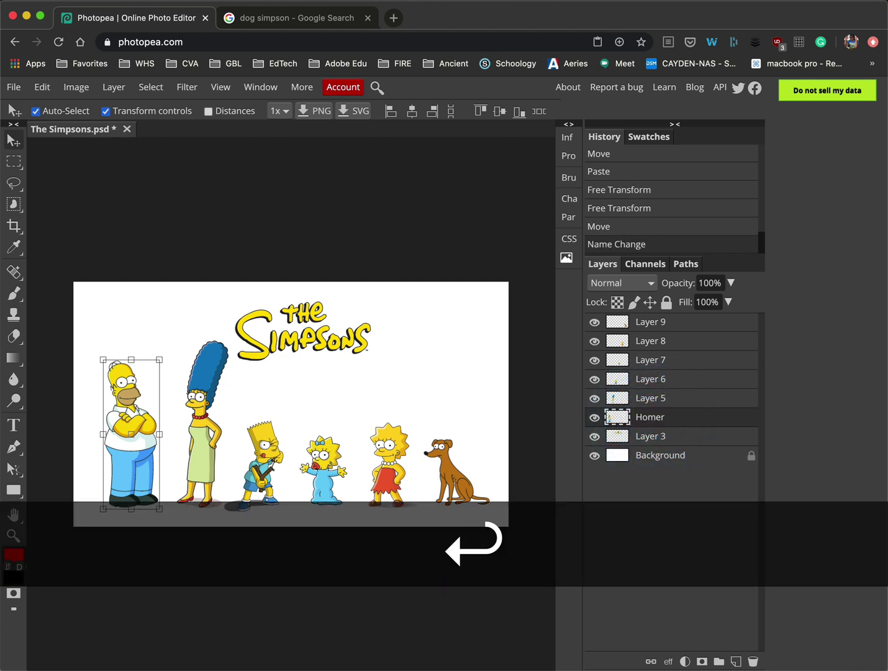
click(217, 455)
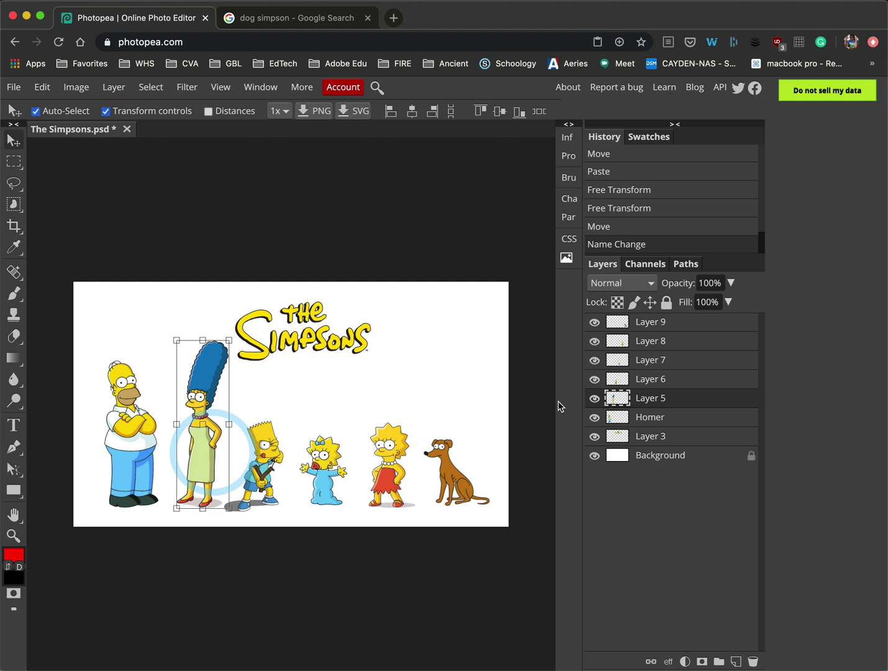
double_click(649, 401)
text(Marge)
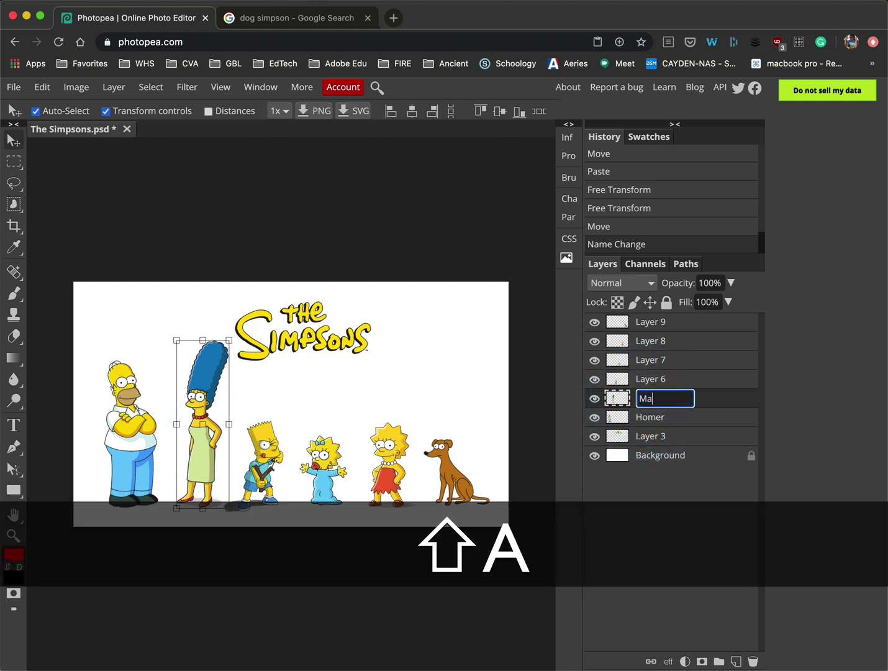
key(Return)
click(269, 445)
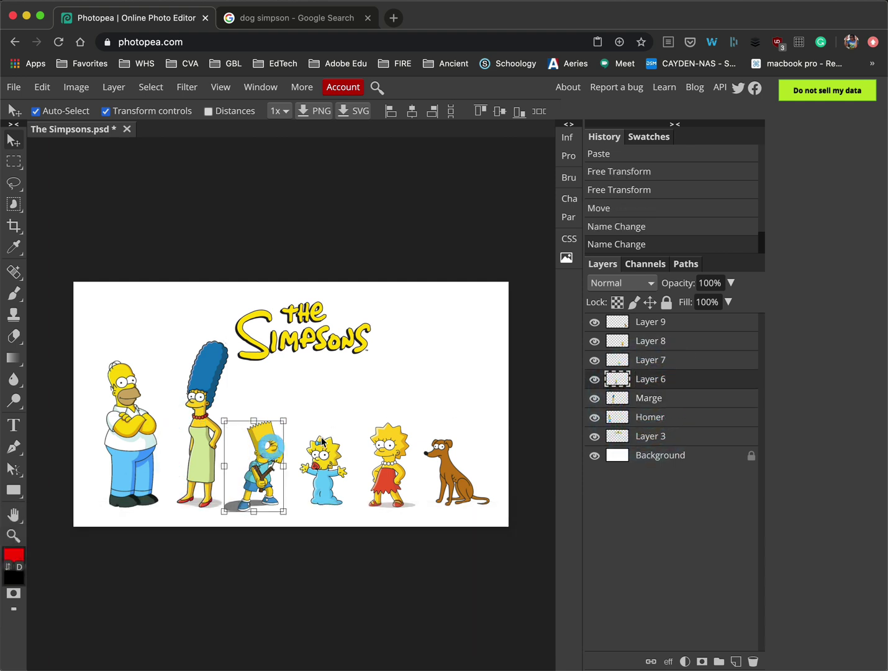
double_click(647, 378)
text(Bart)
key(Return)
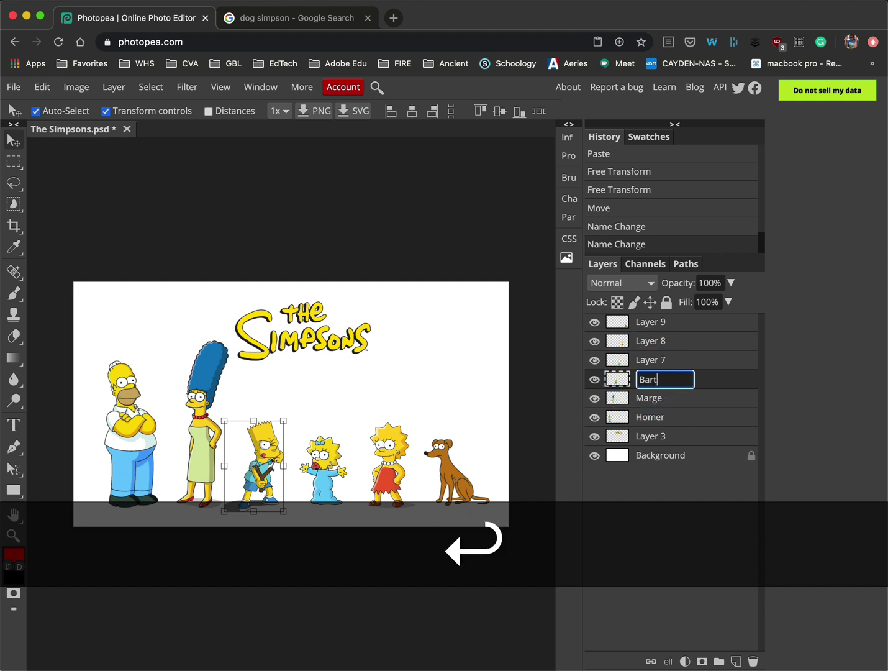
Step: Rename the next layers to Maggie, Lisa and Santa's Little Helper
click(339, 467)
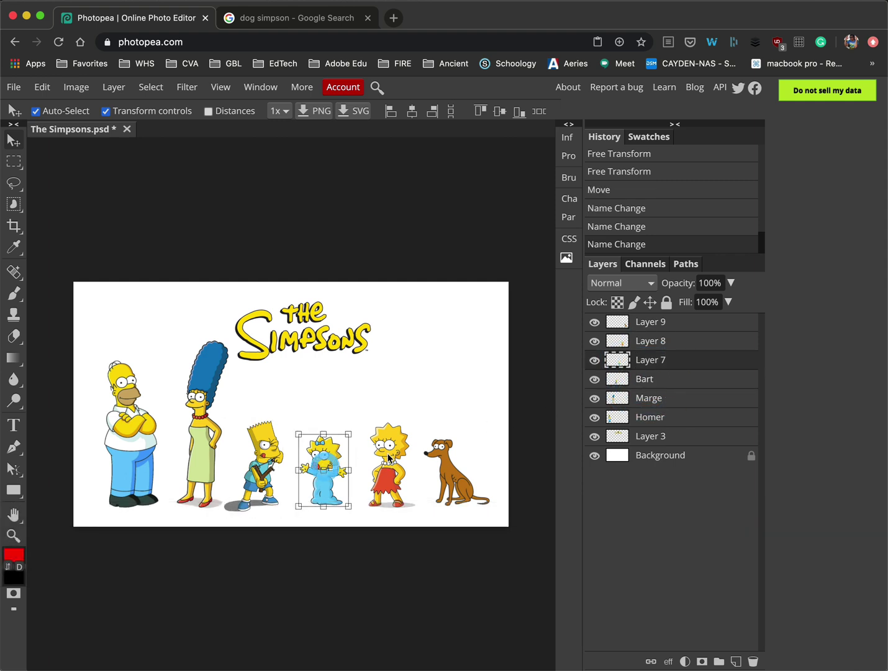
double_click(656, 359)
text(Maggie)
key(Return)
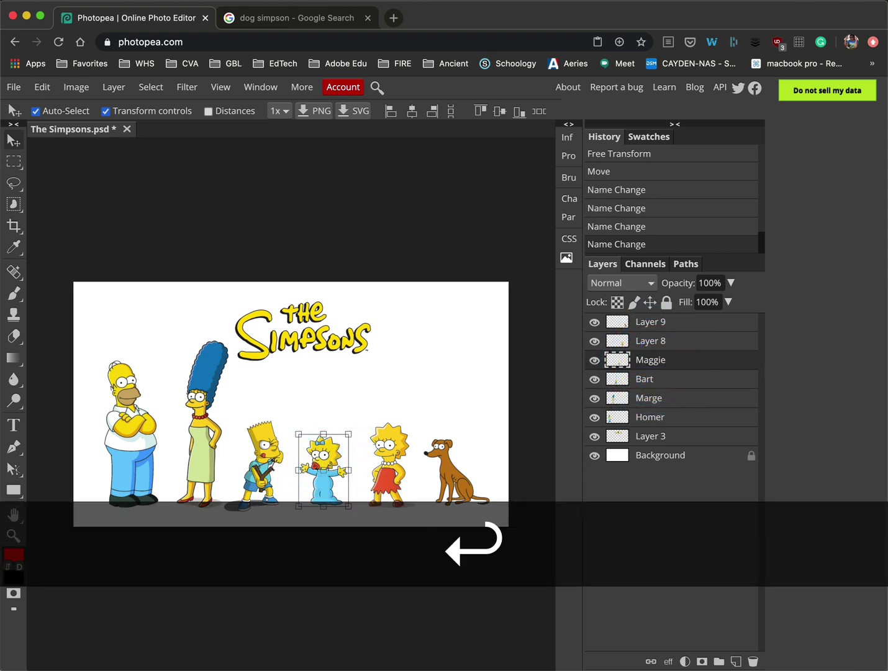
click(389, 463)
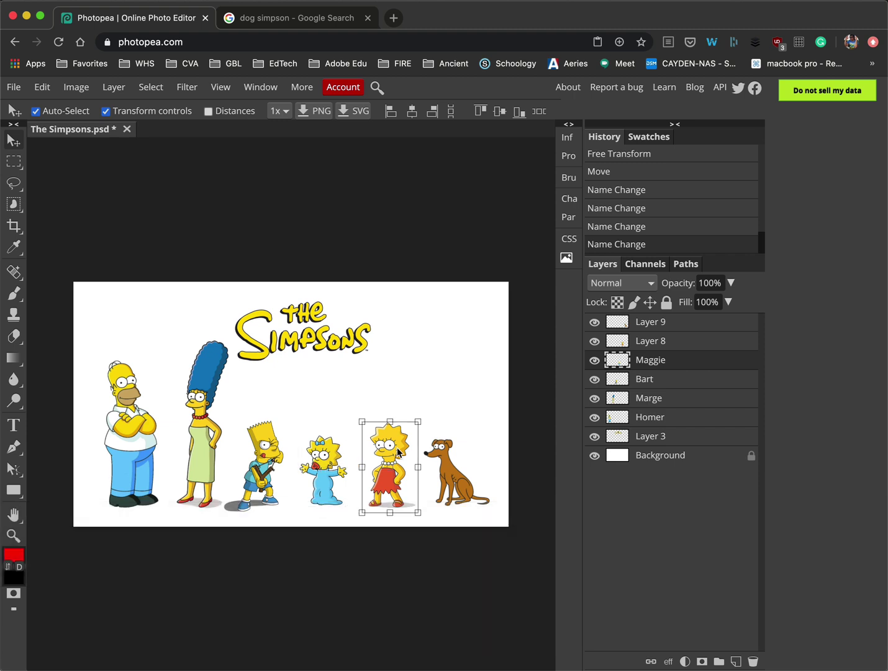
double_click(656, 341)
text(Lisa)
key(Return)
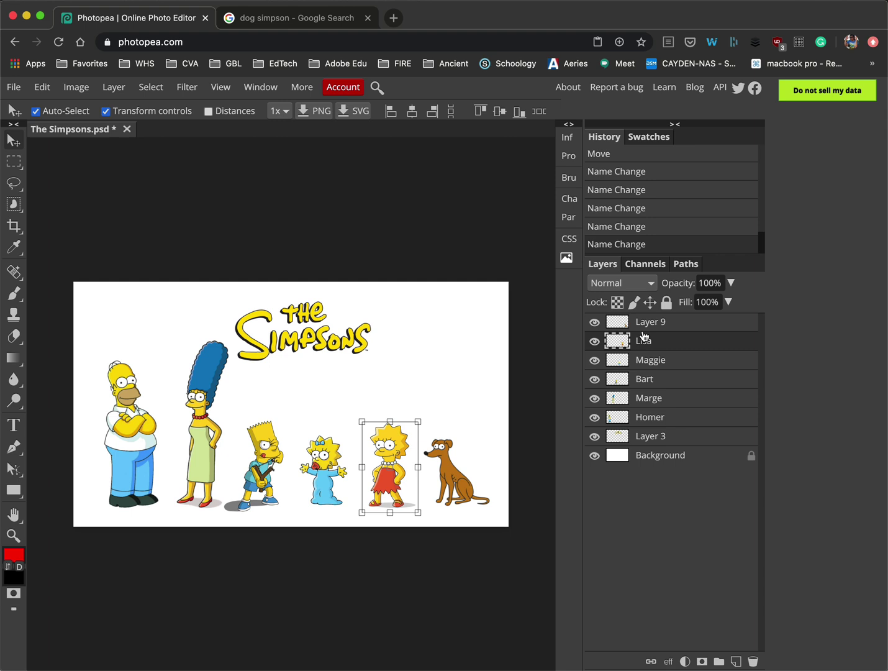
click(650, 324)
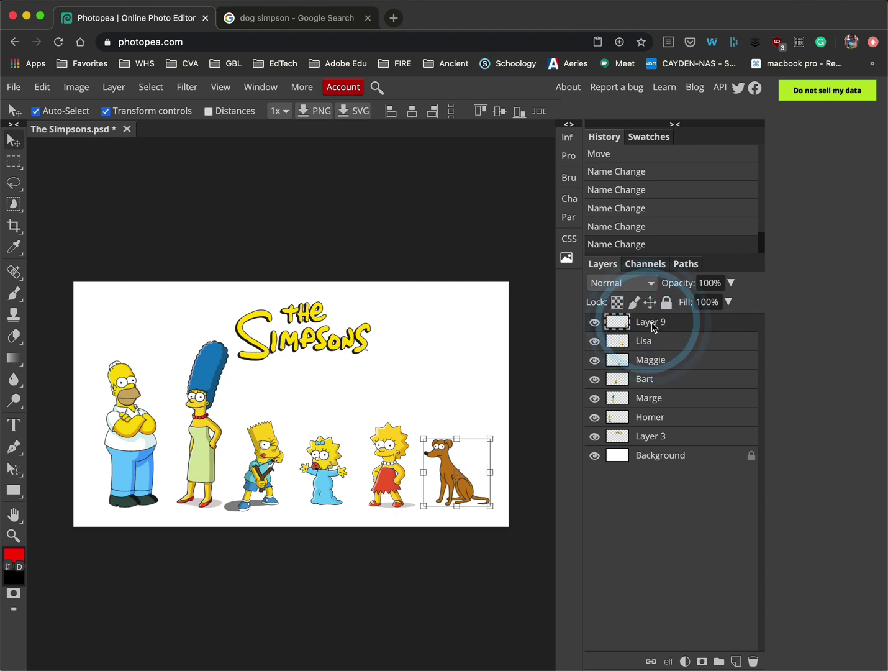
double_click(644, 322)
text(Santa's L)
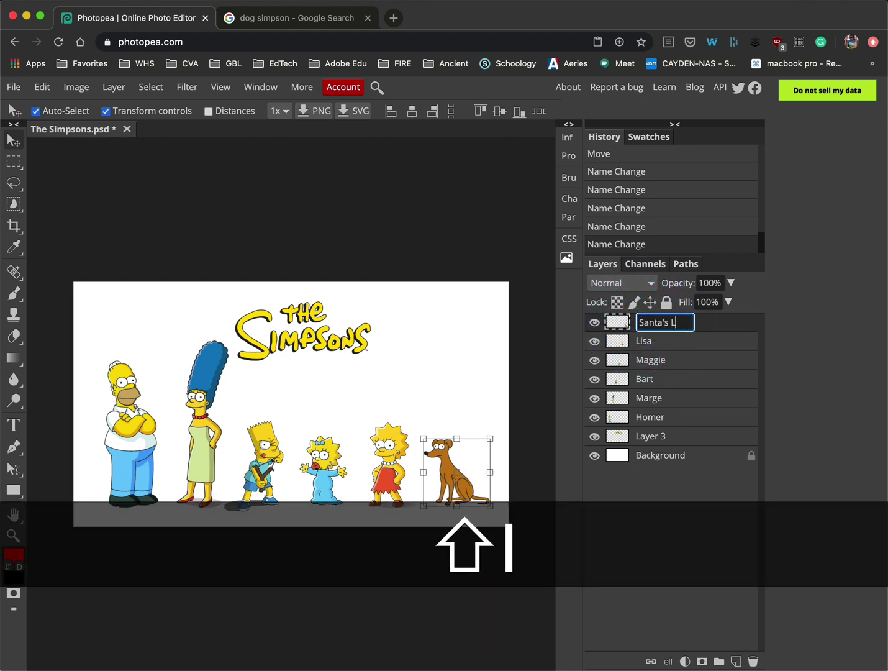
text(ittle Helper)
key(Return)
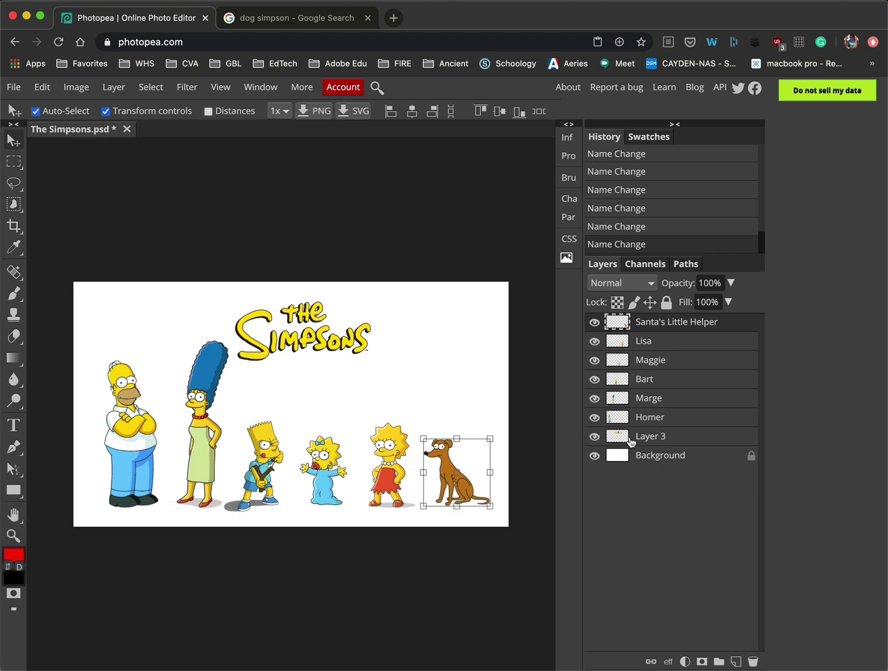
Step: Rename the logo layer to 'The Simpsons' and select Maggie on the canvas
click(631, 442)
double_click(648, 437)
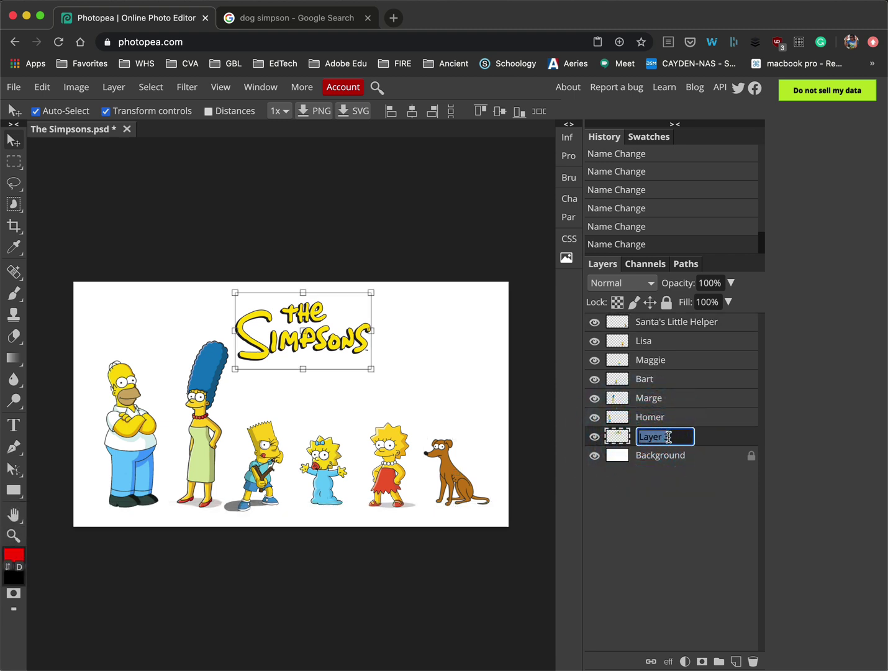
text(The SI)
key(BackSpace)
text(im)
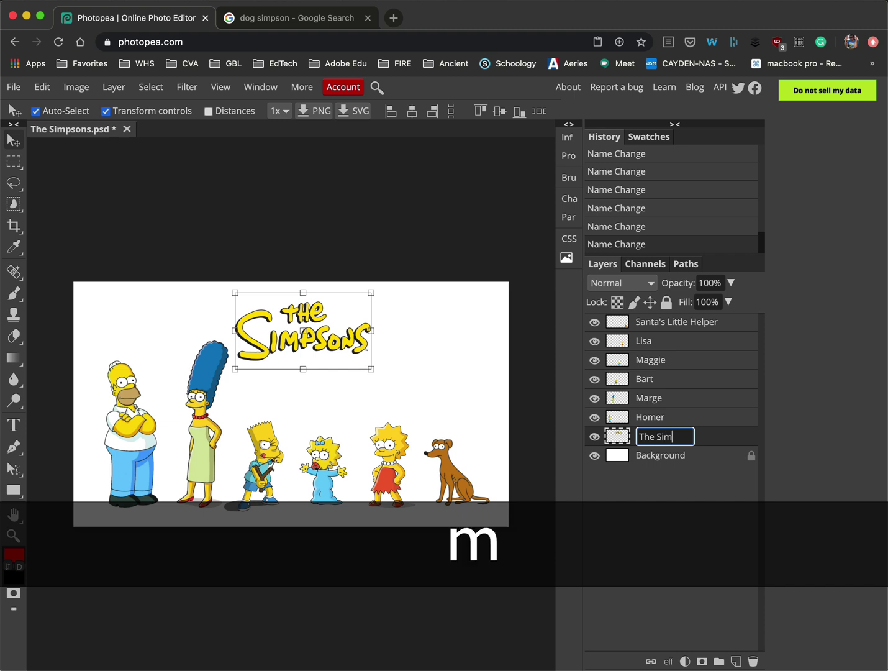
text(psons)
key(Return)
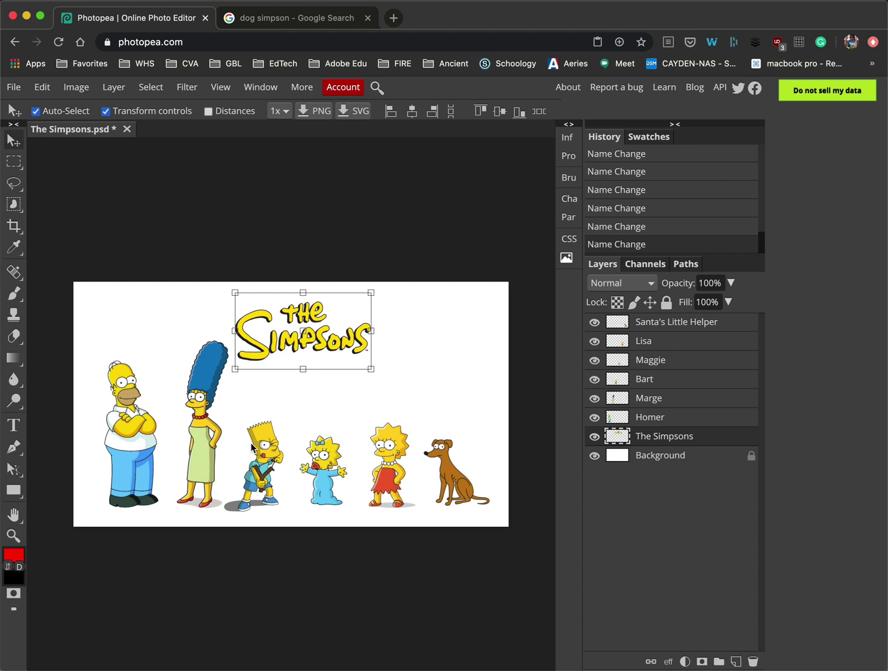
click(334, 343)
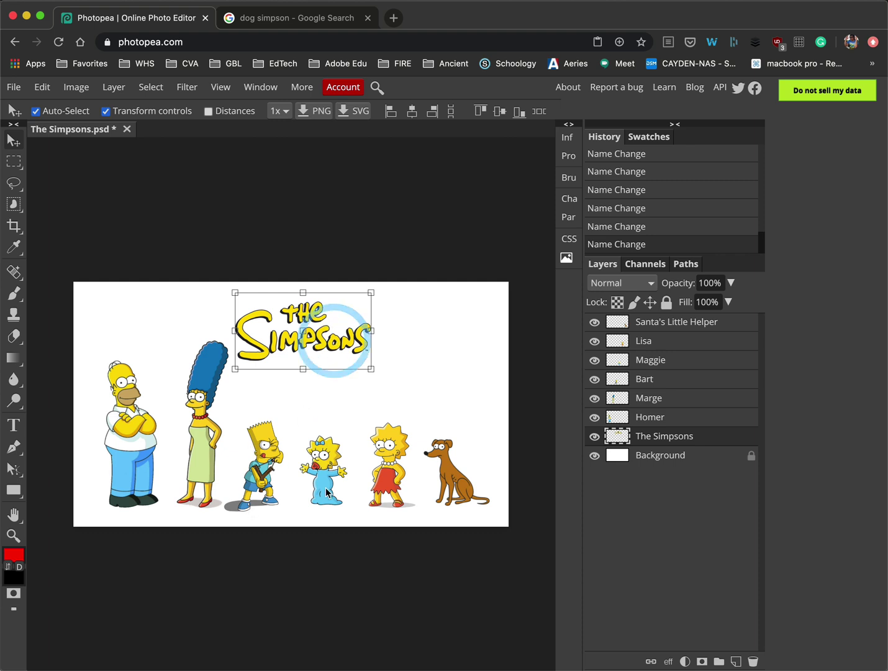
click(326, 489)
click(14, 86)
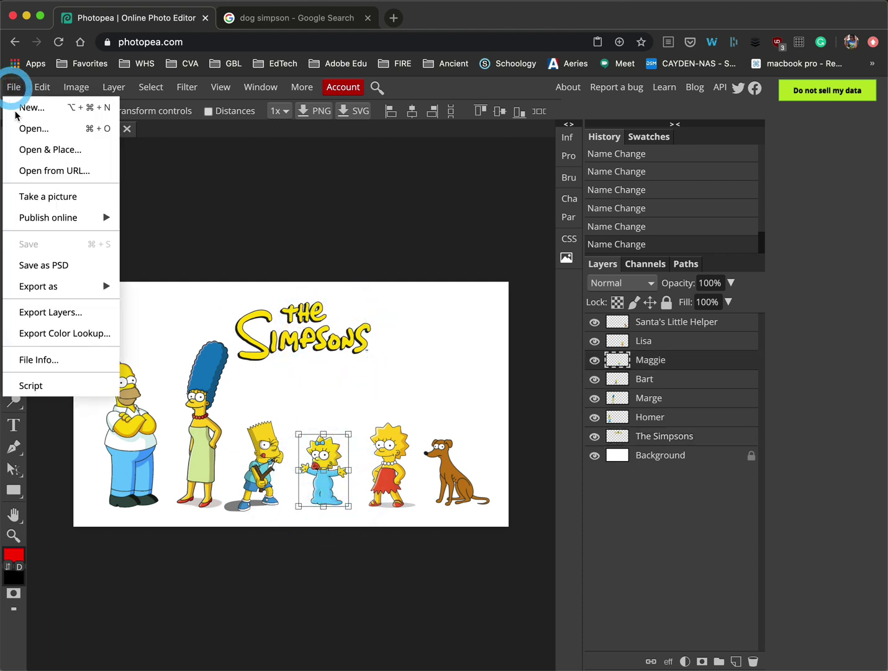
Step: Save the document as a PSD to the Desktop in Adobe Photoshop document format
click(44, 265)
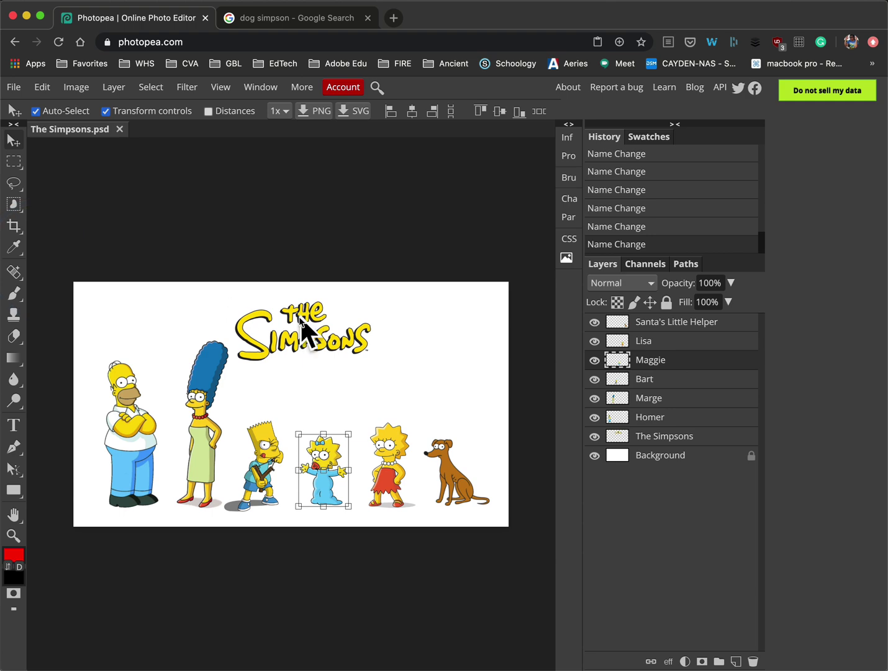
key(super+d)
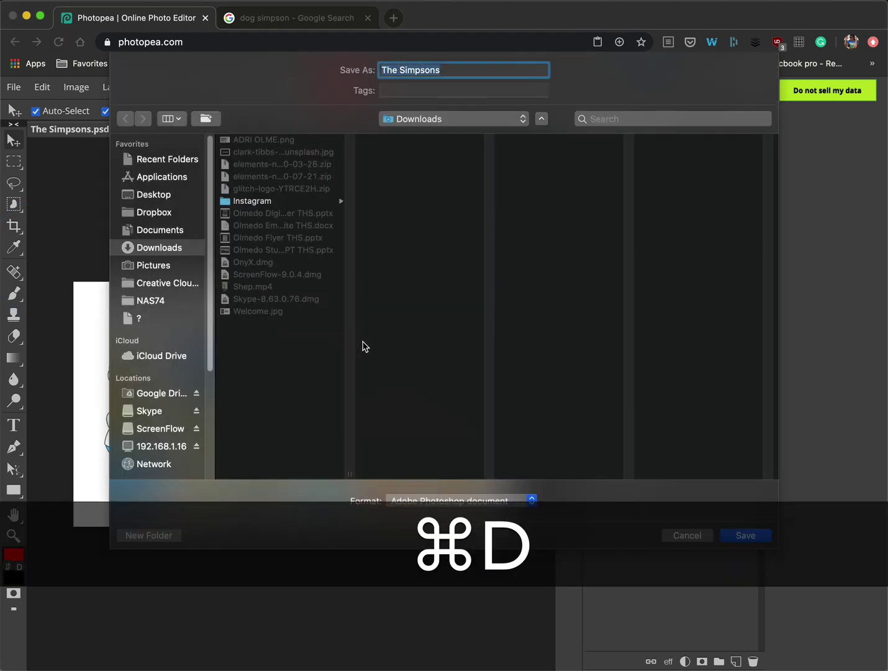
click(424, 493)
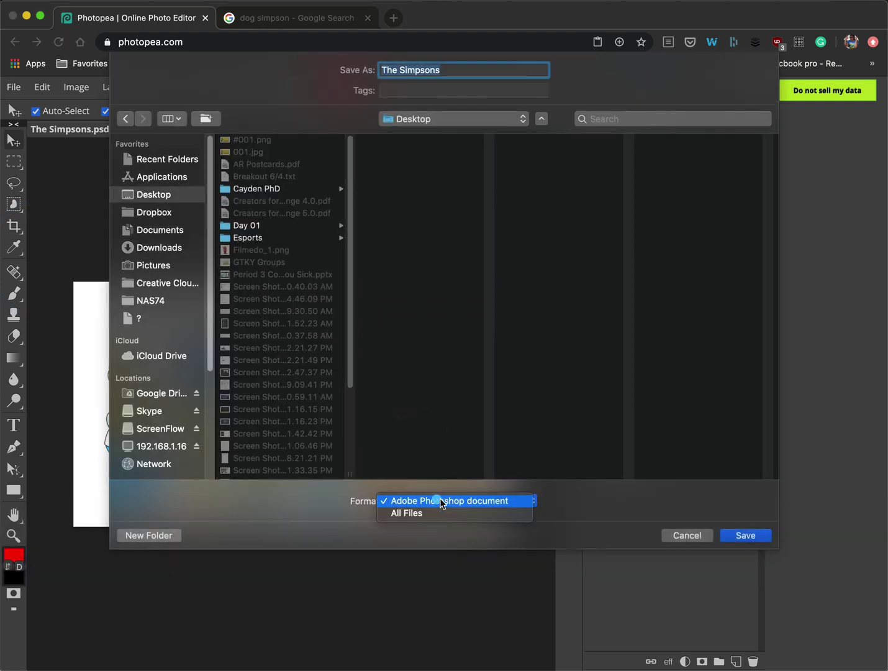
click(439, 502)
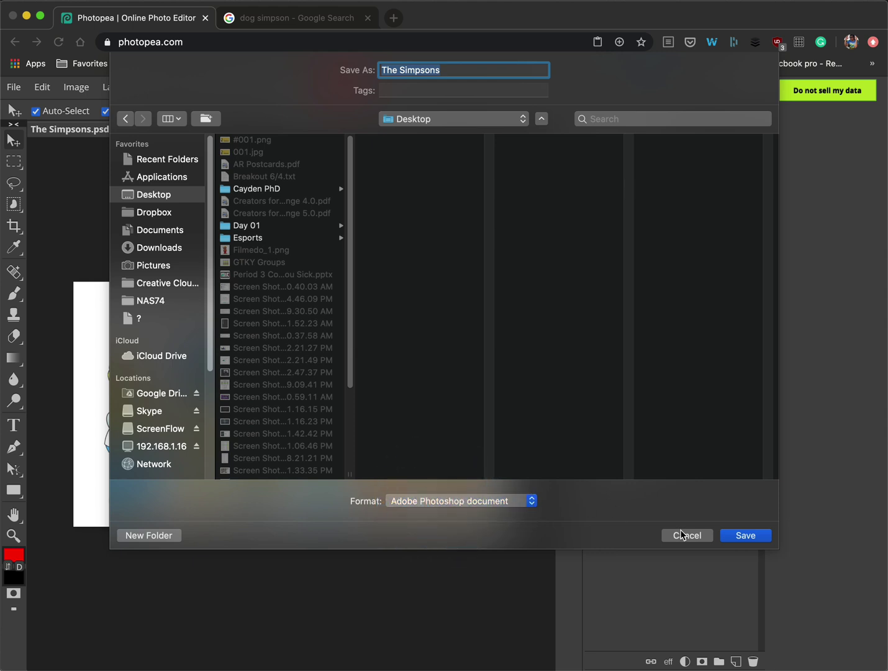
click(456, 73)
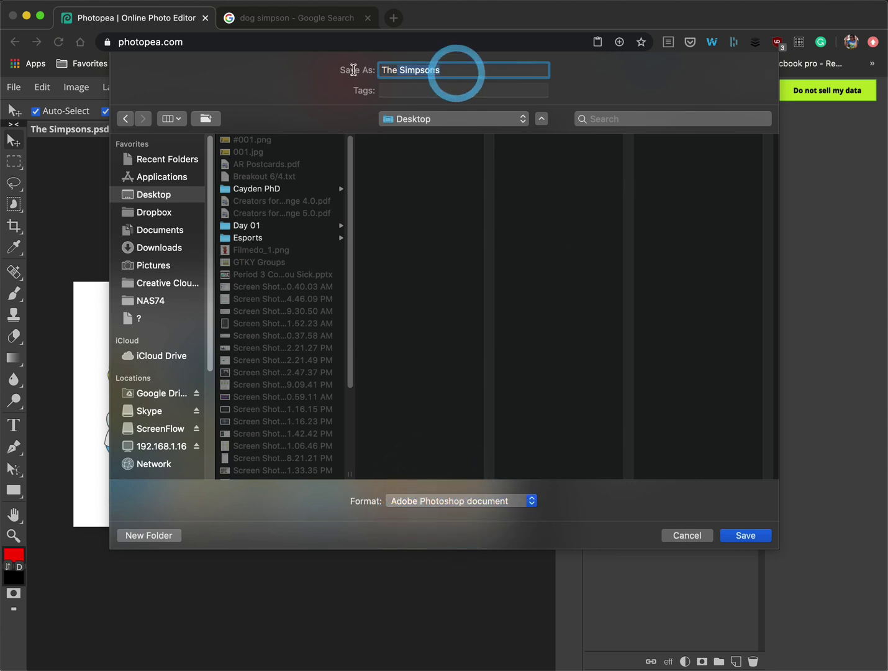
Step: Cancel the save dialog, hide Santa's Little Helper, and unlock the Background layer
click(696, 537)
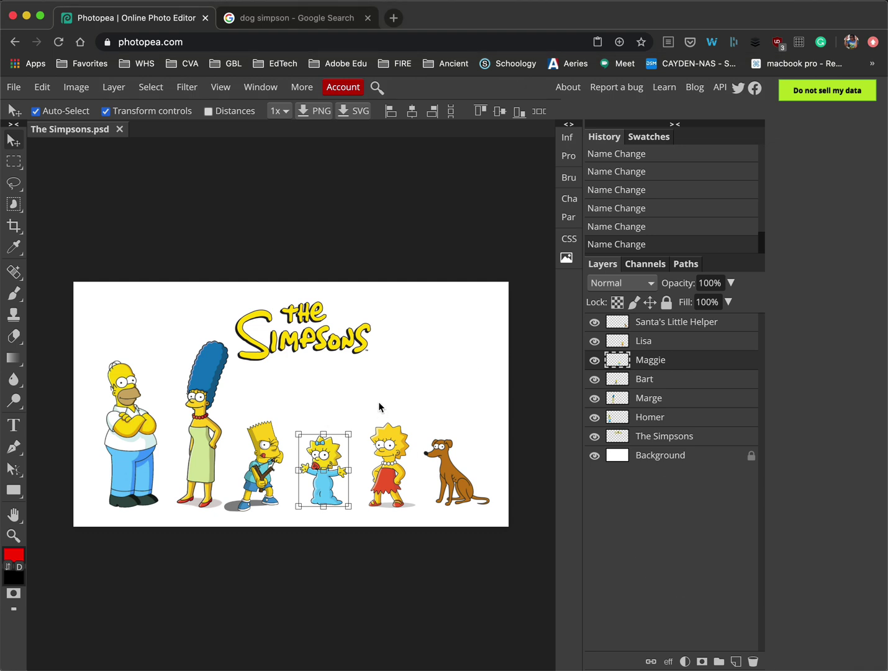
click(322, 549)
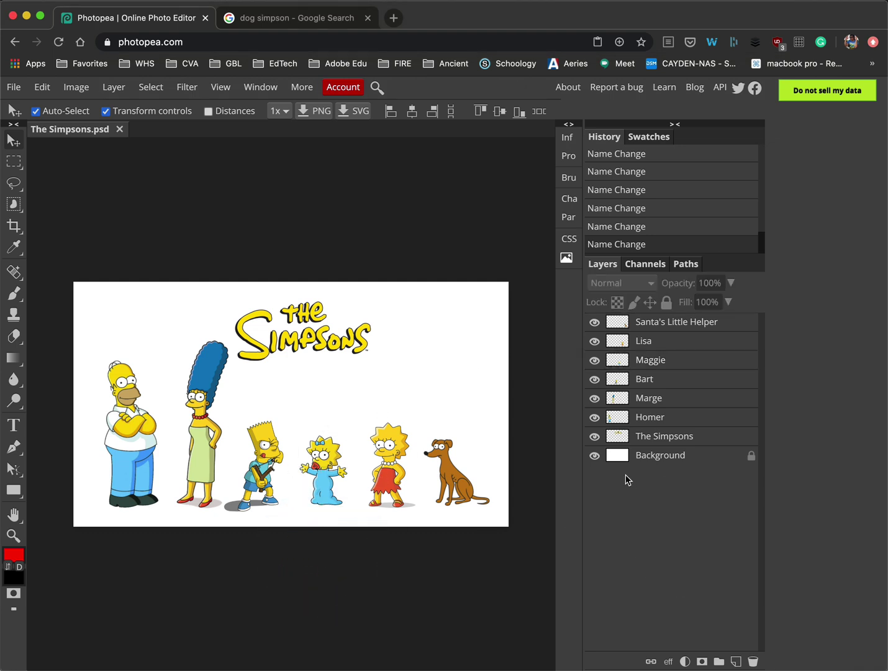
mouse_move(601, 436)
mouse_down()
mouse_move(595, 321)
mouse_move(590, 451)
mouse_up()
click(595, 455)
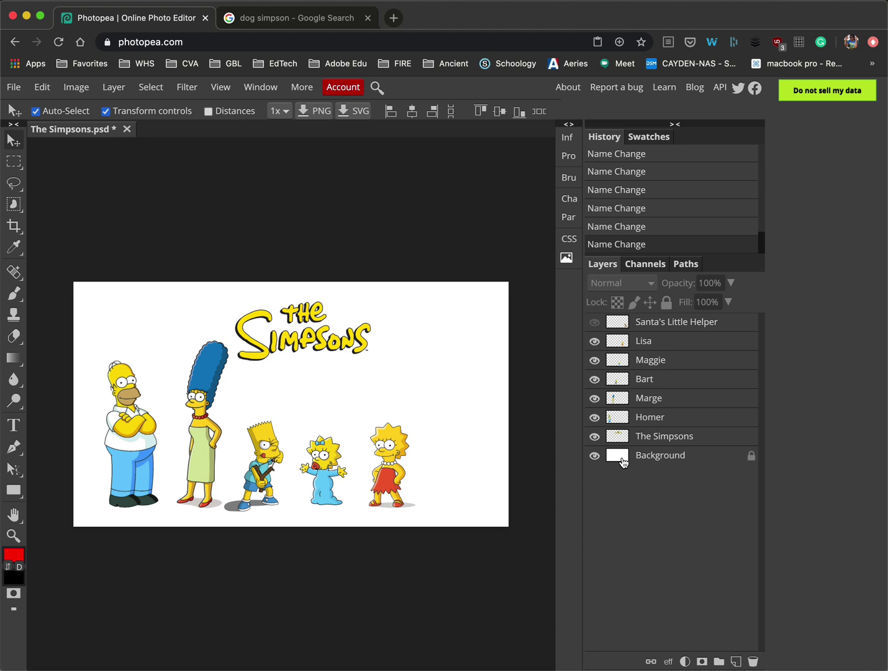
click(623, 459)
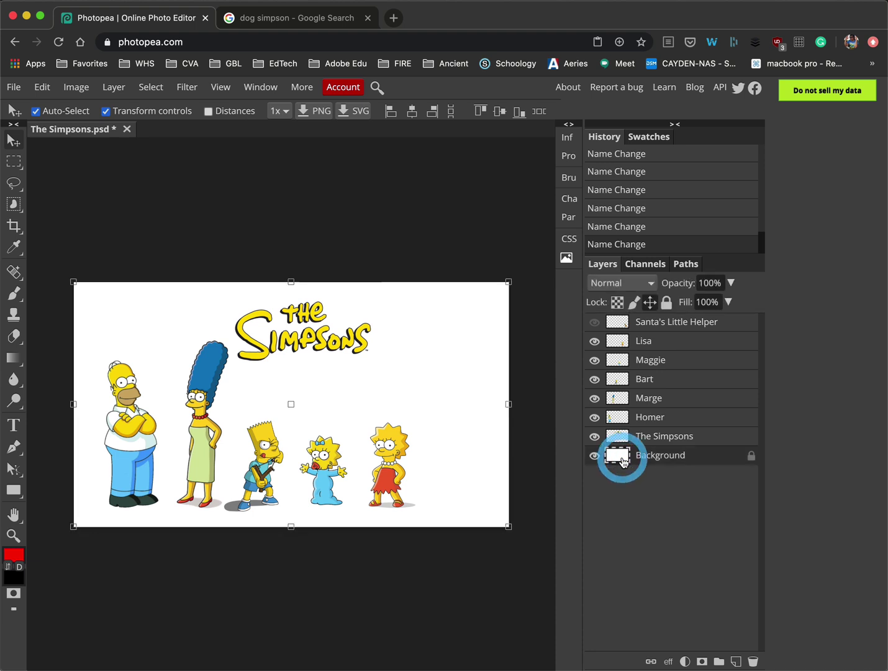
click(752, 457)
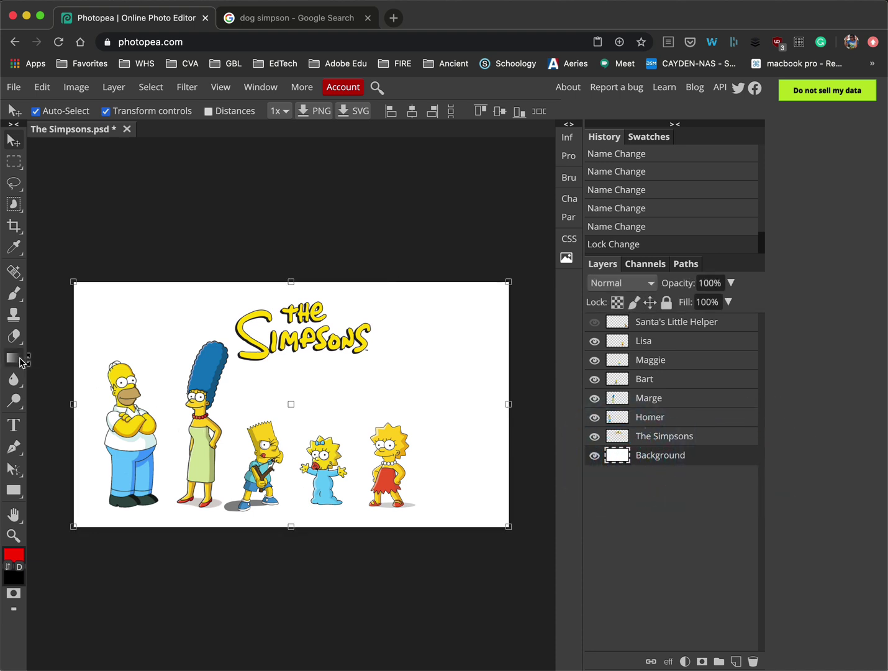
Step: Switch to the Gradient tool and set its type to Radial
key(g)
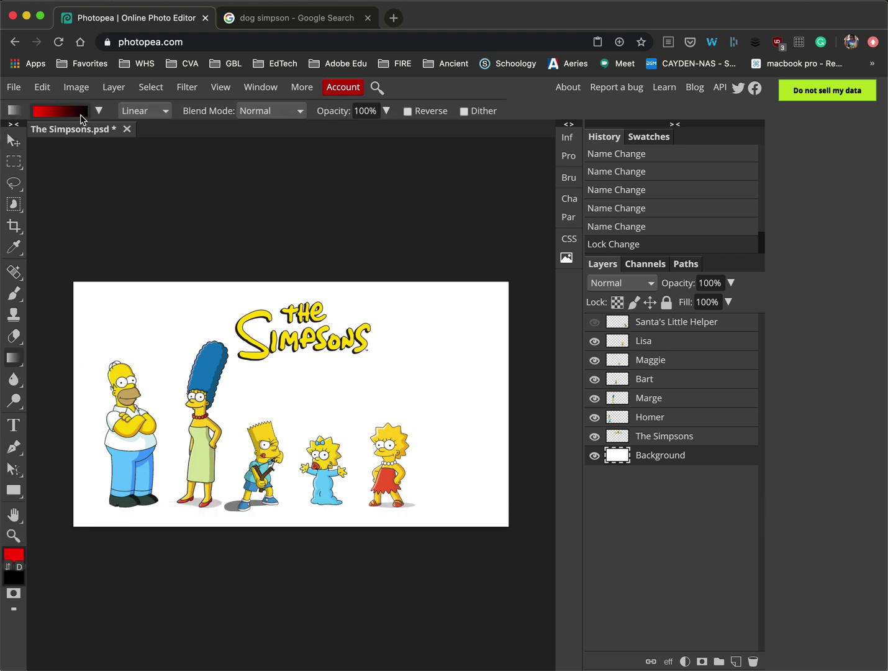
click(163, 111)
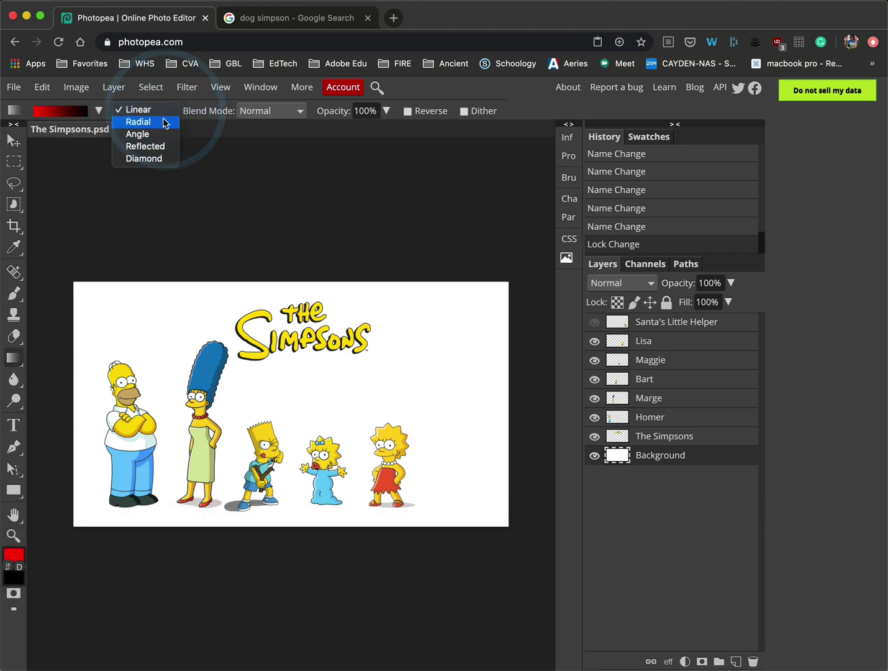
click(164, 122)
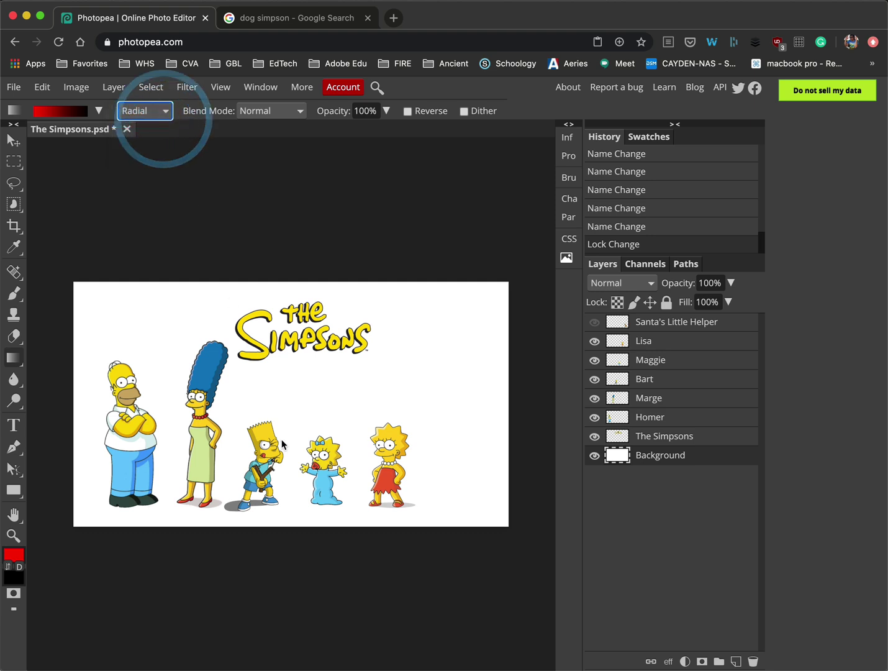
click(152, 110)
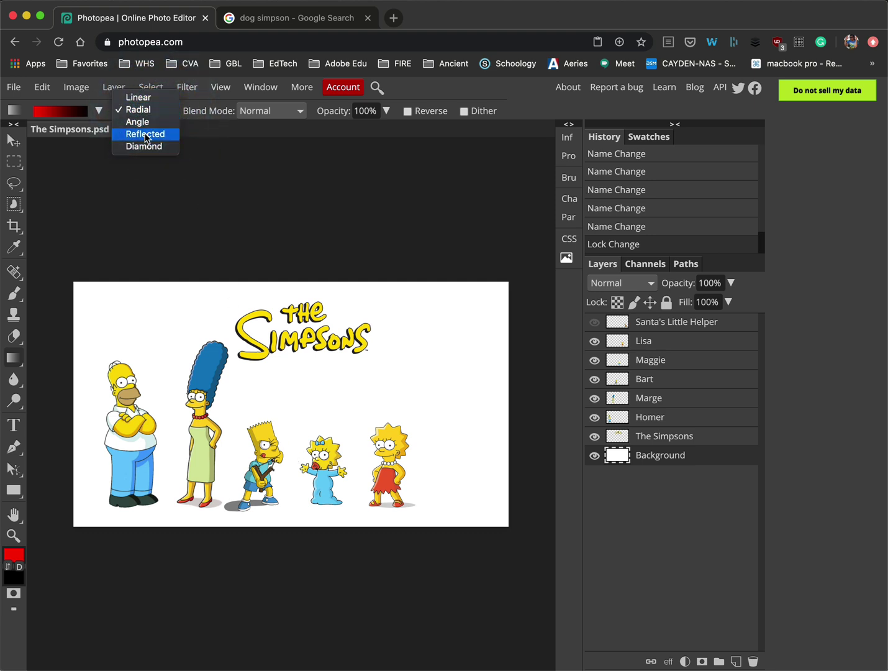
click(140, 110)
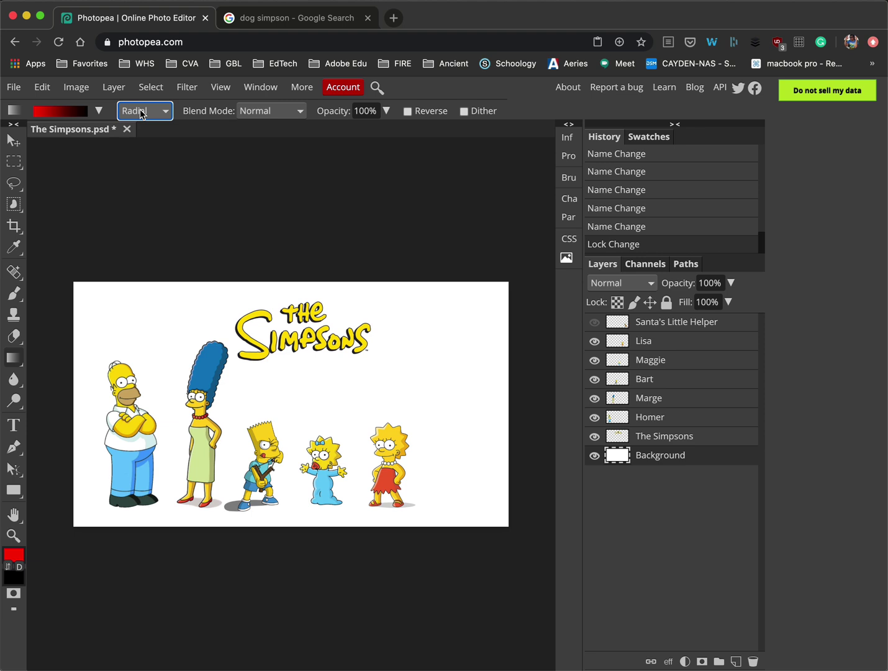
Step: Show Santa's Little Helper again and open the red-to-black Gradient Editor off the artwork
click(62, 115)
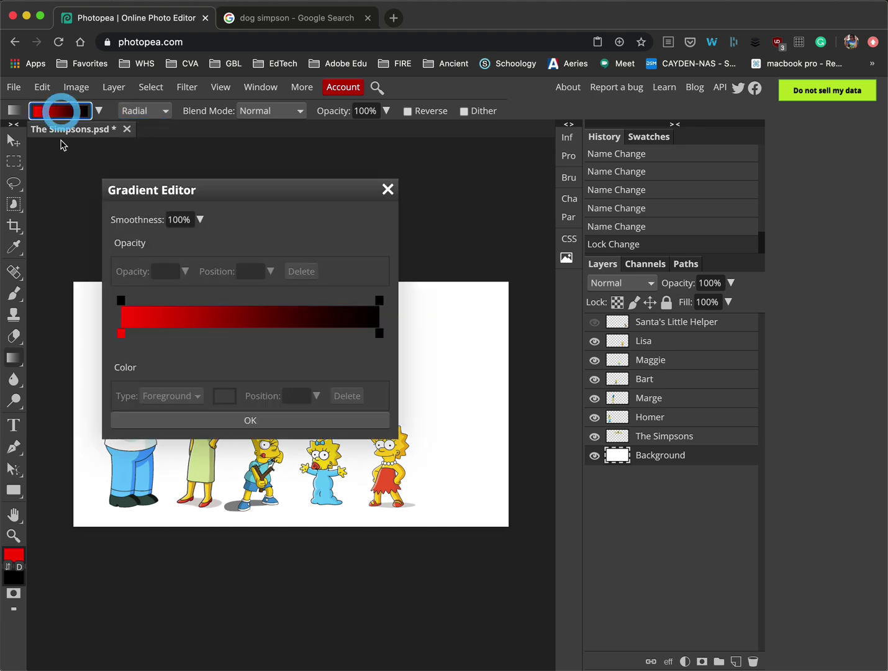
drag(208, 192, 634, 249)
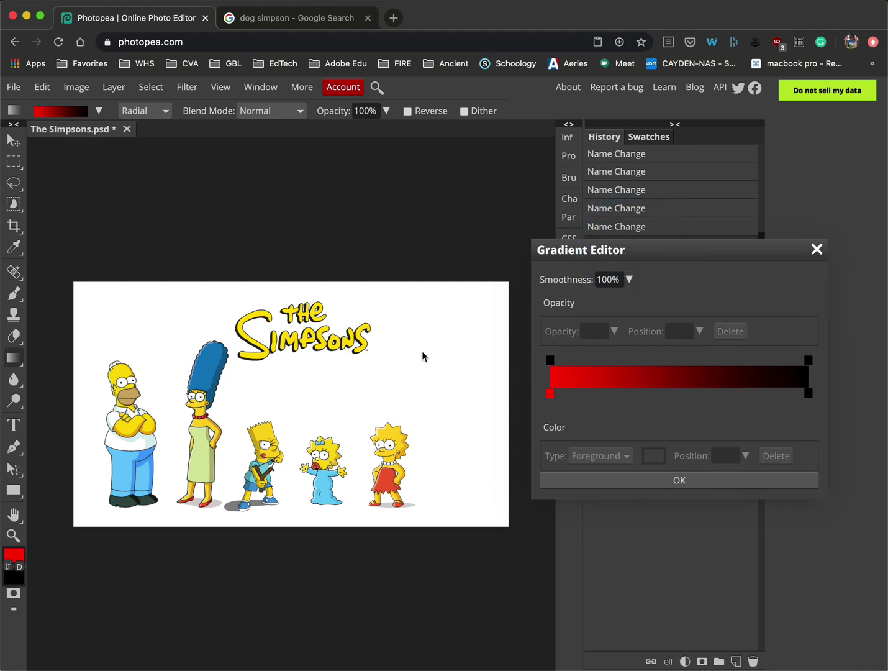
drag(621, 249, 333, 237)
click(530, 241)
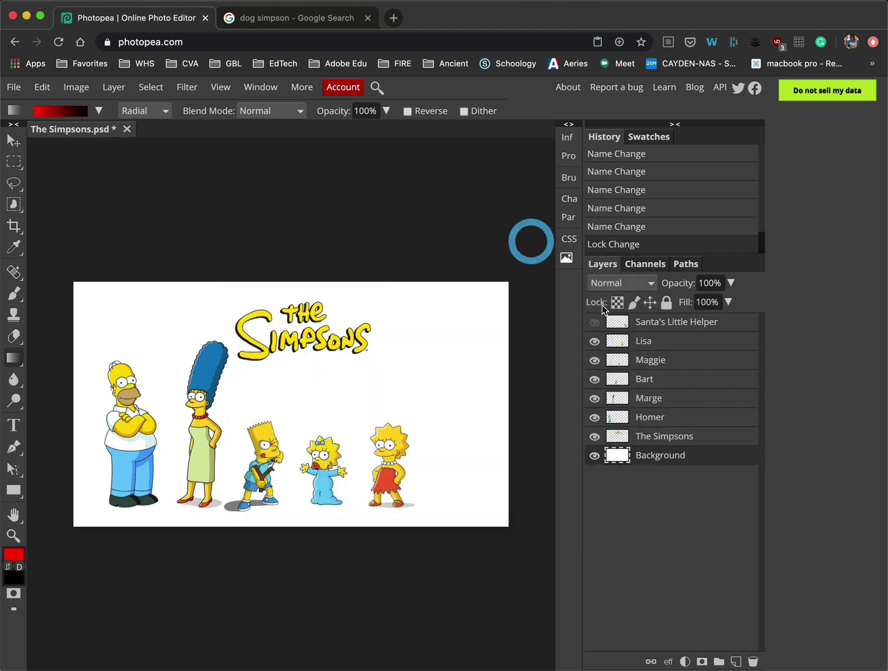
click(594, 322)
click(86, 112)
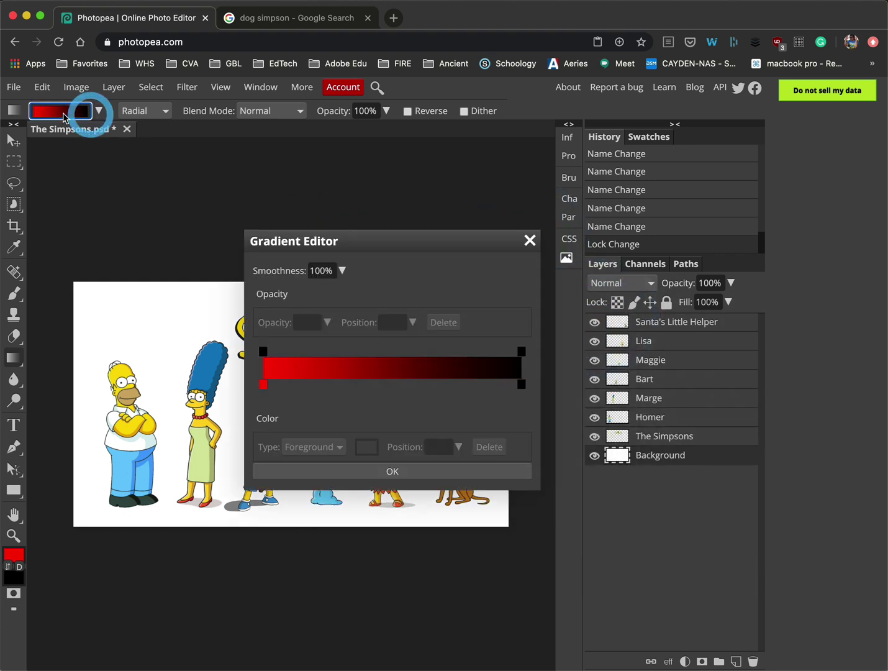
drag(356, 229, 530, 260)
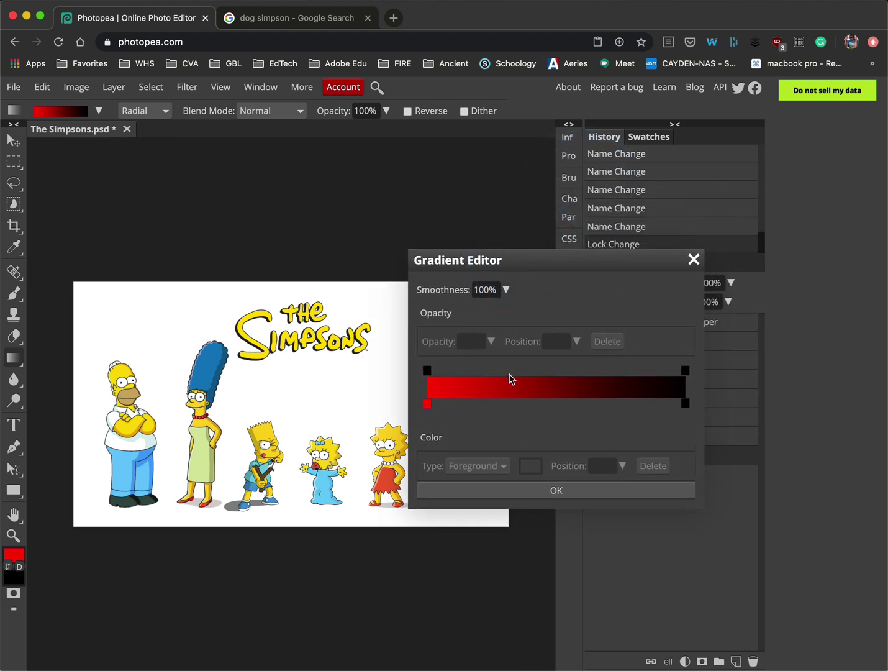
drag(536, 264, 526, 270)
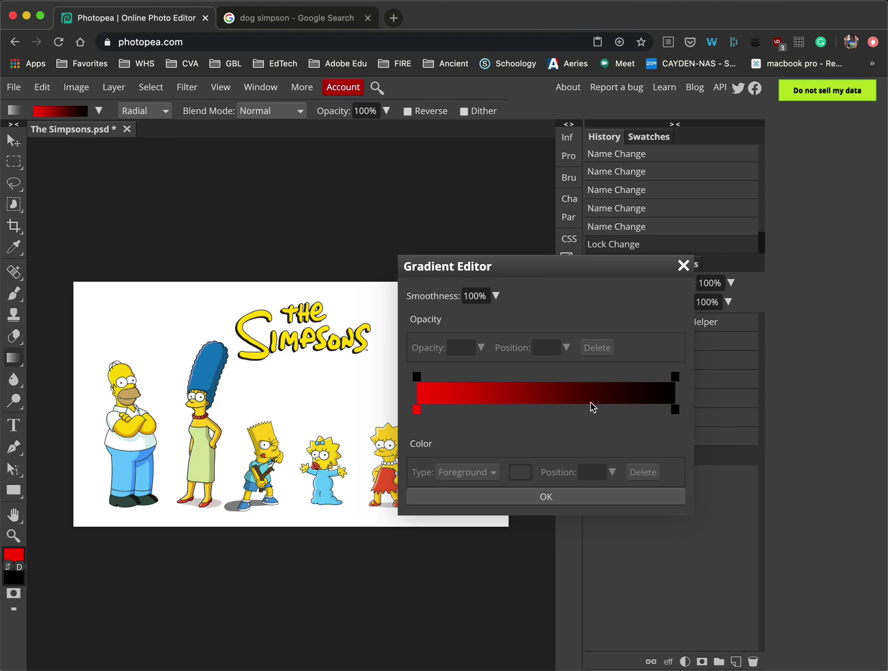
Step: Set the gradient's left colour stop to light grey #ededed
click(418, 411)
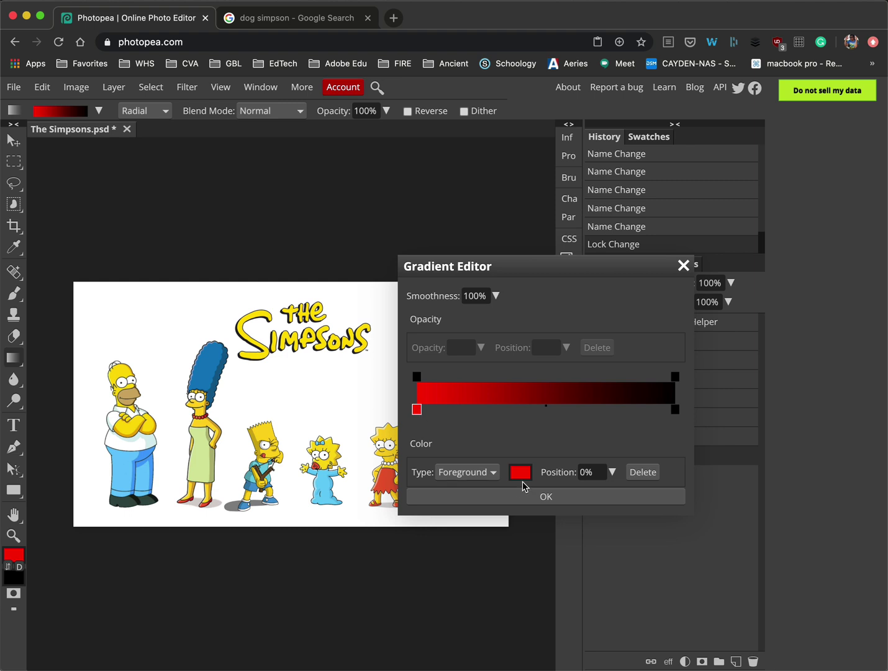
click(520, 472)
mouse_move(334, 373)
mouse_down()
mouse_move(214, 349)
mouse_move(212, 321)
mouse_move(307, 425)
mouse_move(305, 373)
mouse_up()
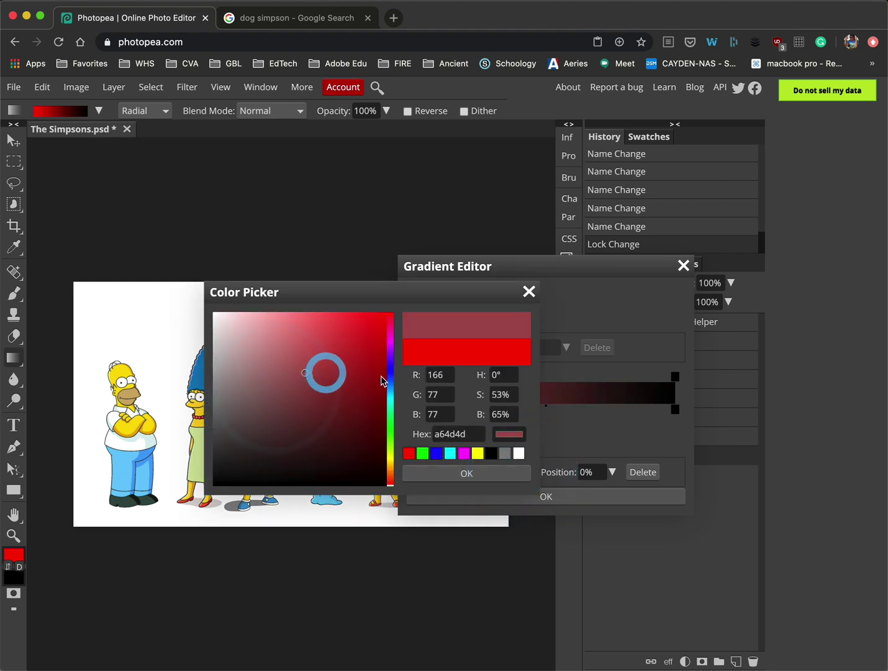
drag(383, 381, 383, 338)
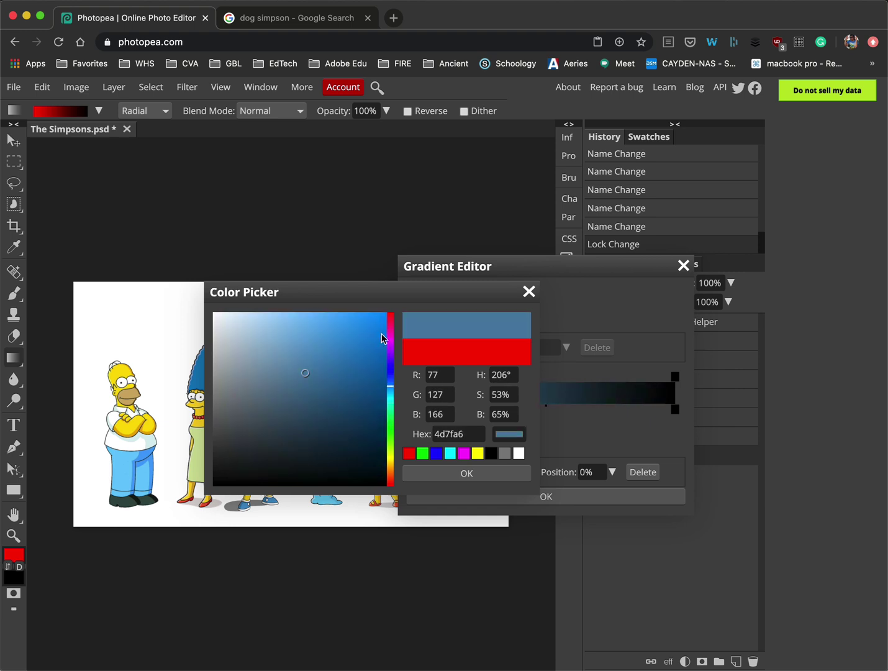
click(386, 330)
drag(224, 352, 180, 324)
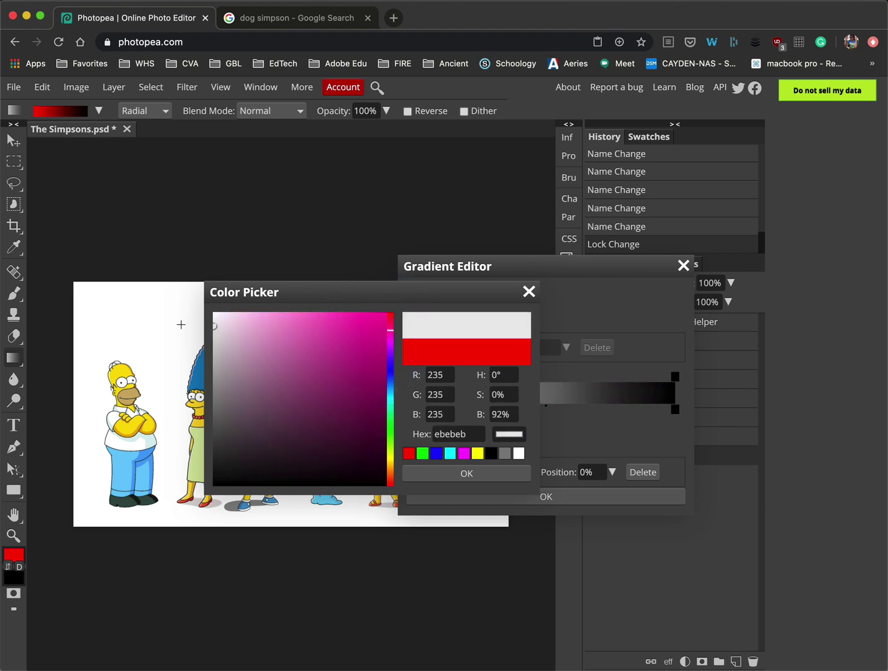
click(181, 323)
click(462, 475)
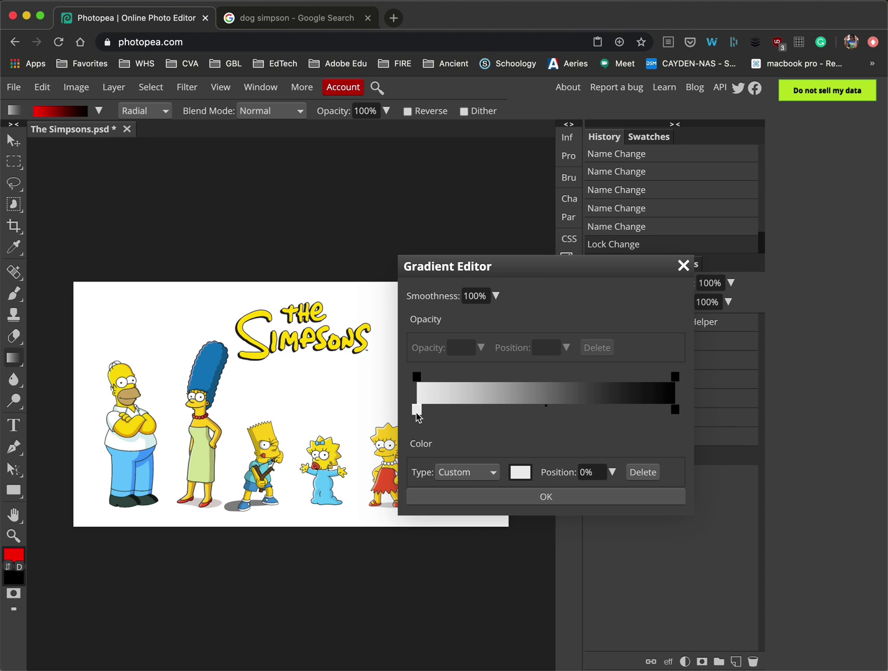
Step: Set the right colour stop to sky blue 00a9ff and apply the gradient
click(675, 410)
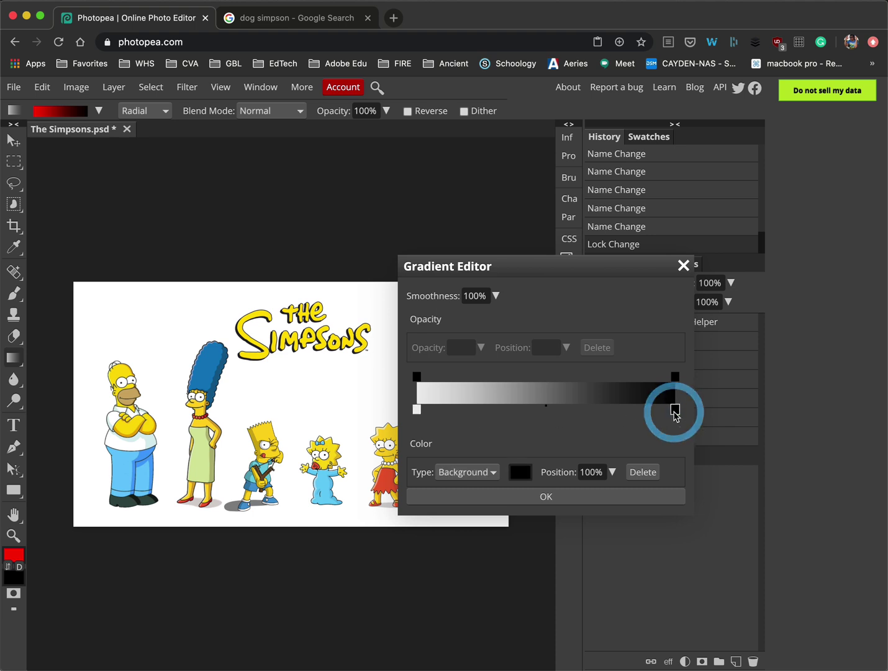
click(520, 473)
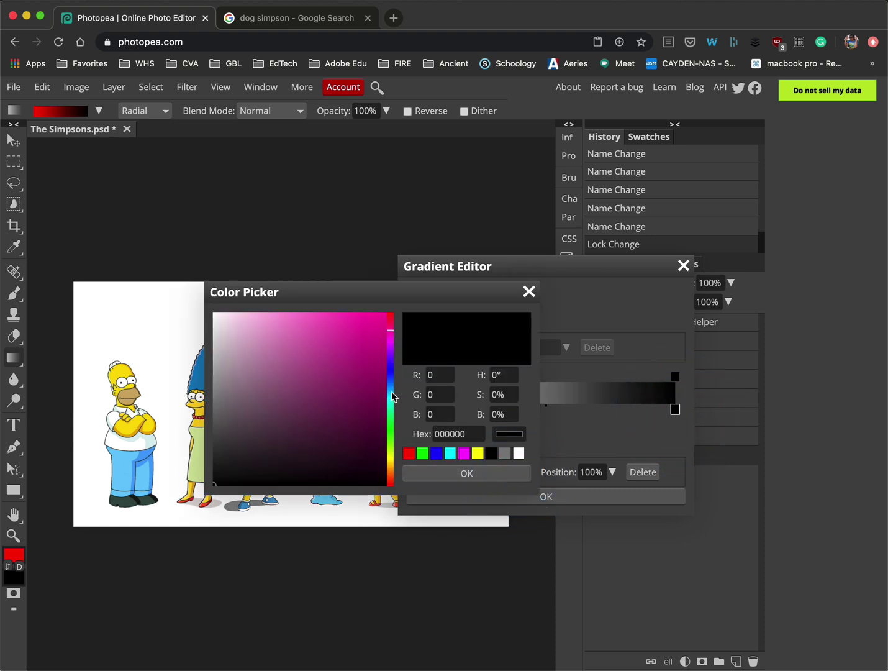
drag(391, 371, 390, 391)
drag(332, 328, 400, 314)
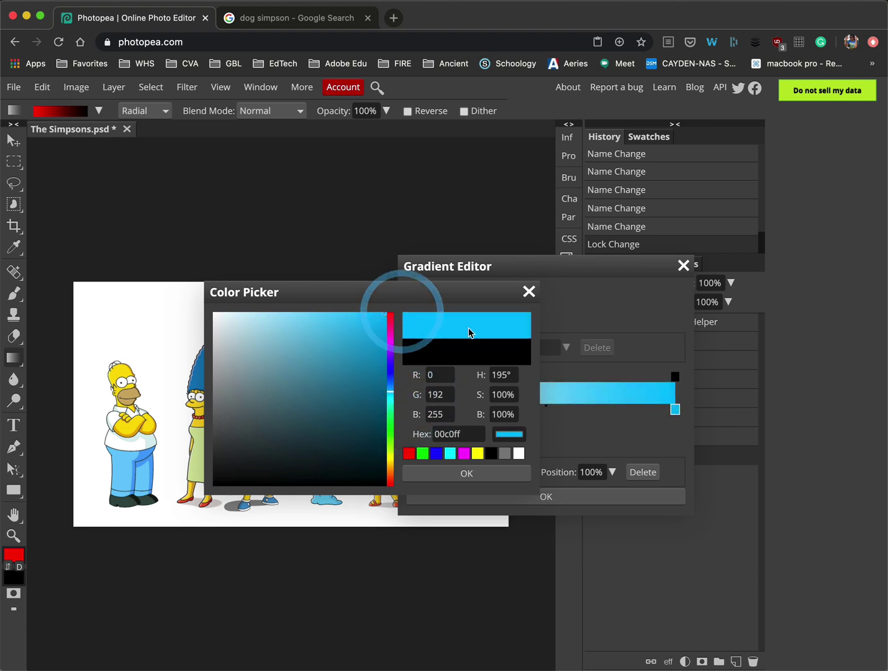
mouse_move(391, 388)
mouse_down()
mouse_move(394, 396)
mouse_move(391, 388)
mouse_up()
drag(364, 344, 400, 313)
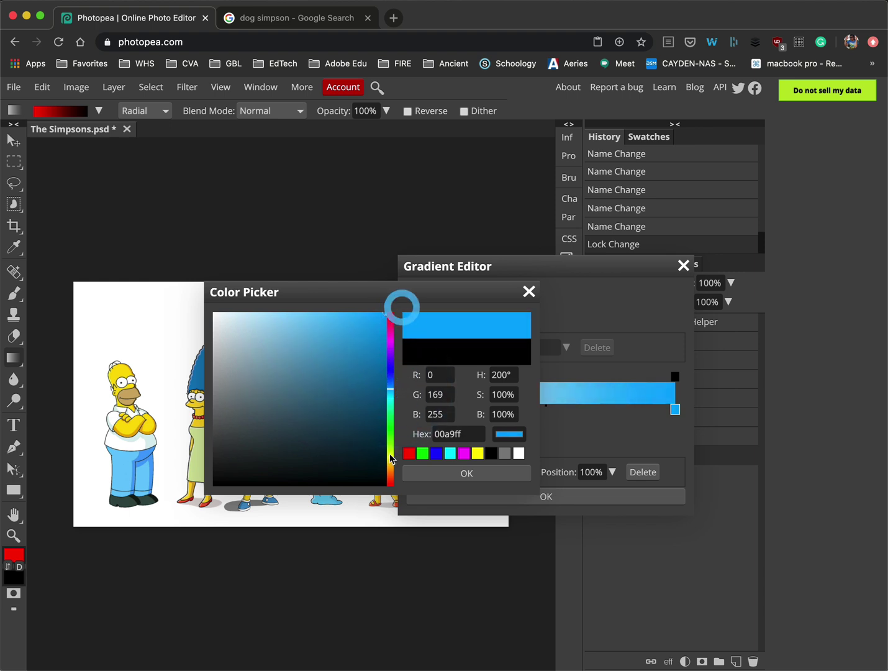
click(472, 473)
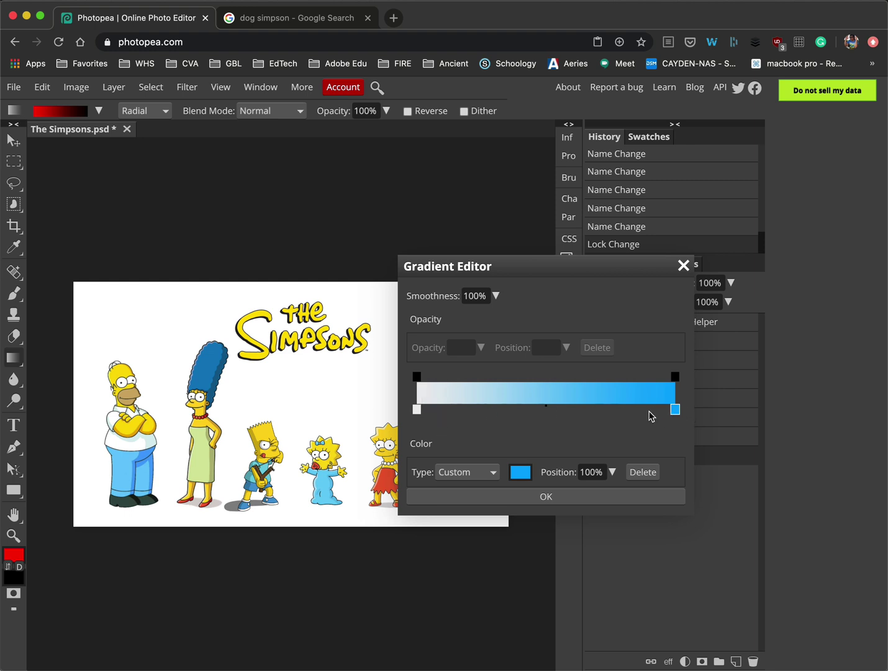
click(548, 497)
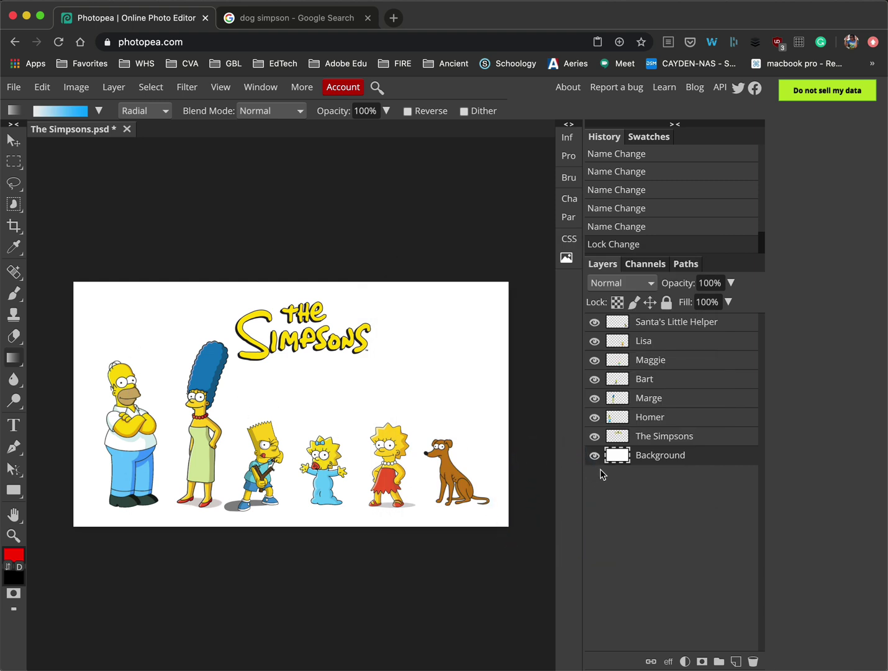
Step: Select the Background layer and draw trial radial gradients around the title
click(622, 459)
drag(357, 375, 357, 376)
drag(278, 374, 320, 406)
drag(264, 393, 430, 389)
mouse_move(290, 393)
mouse_down()
mouse_move(486, 396)
mouse_move(404, 406)
mouse_move(394, 398)
mouse_up()
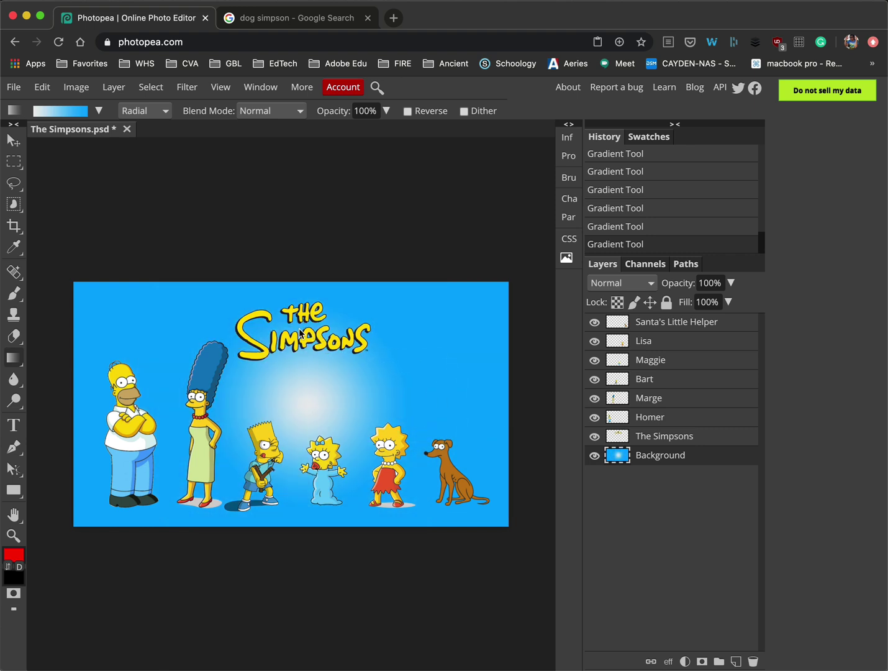
drag(300, 329, 476, 332)
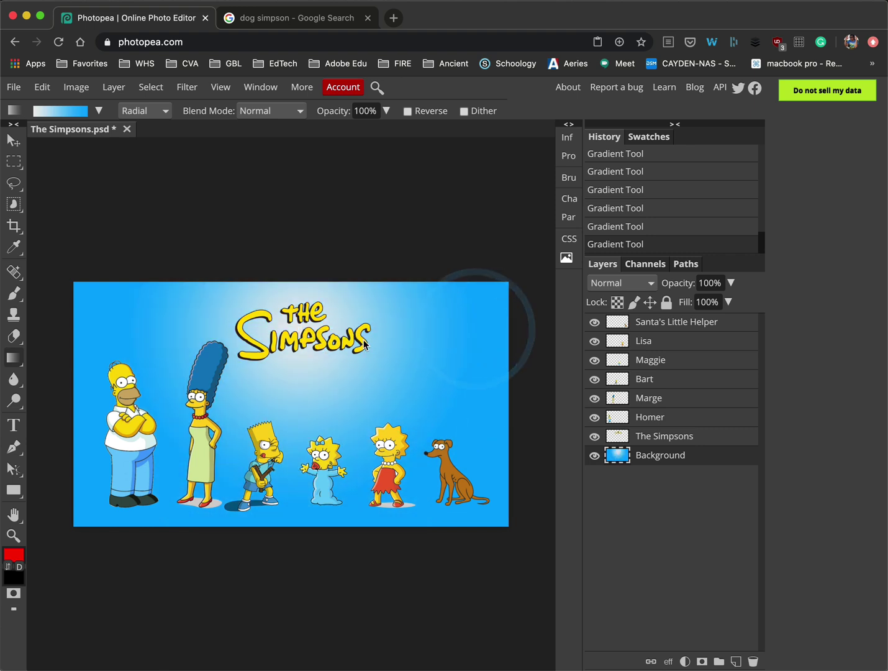
drag(300, 331, 296, 590)
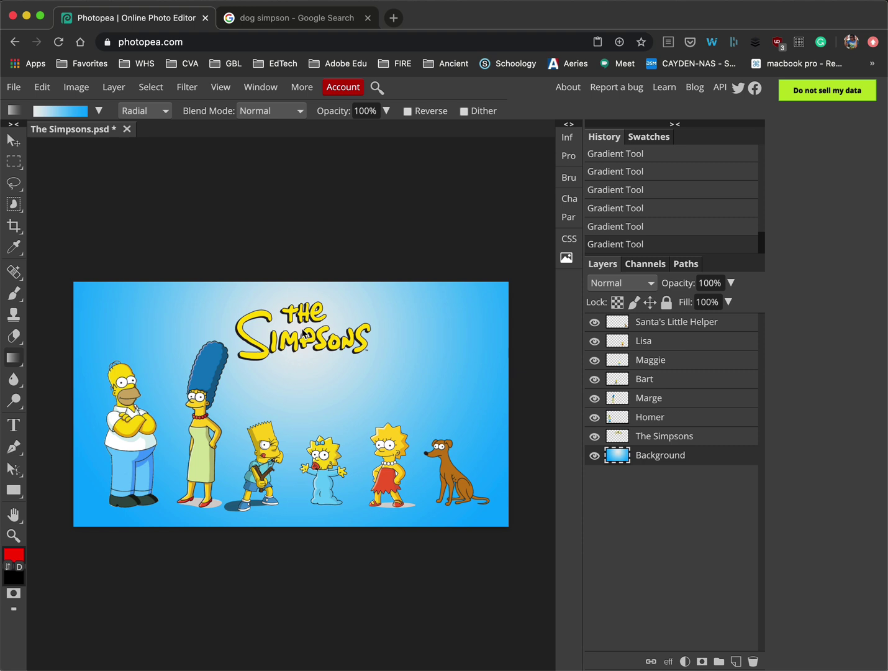
drag(303, 334, 298, 590)
drag(406, 414, 435, 452)
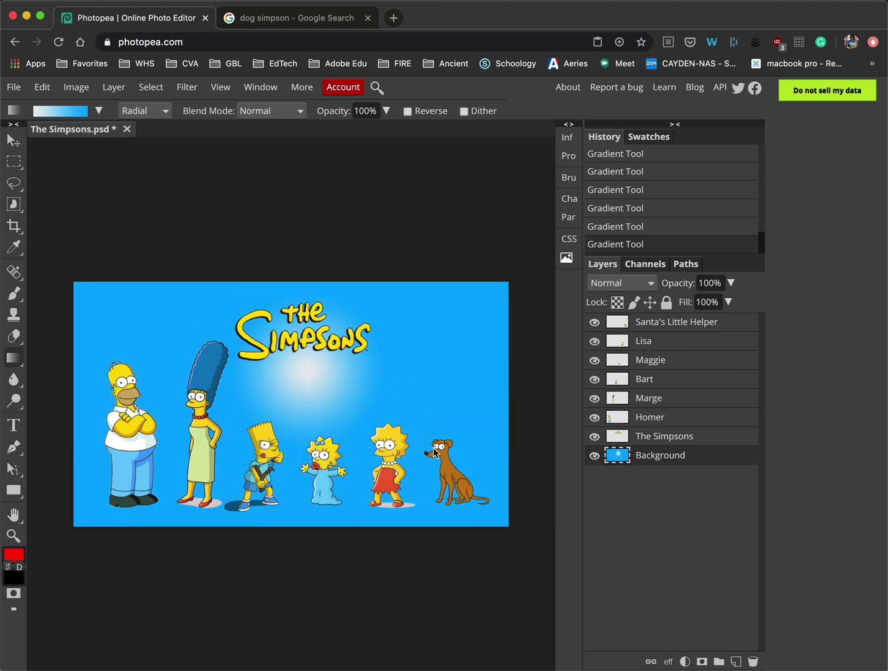
Step: Redraw the radial gradient until the light grey glow centres on the title
drag(177, 365, 284, 348)
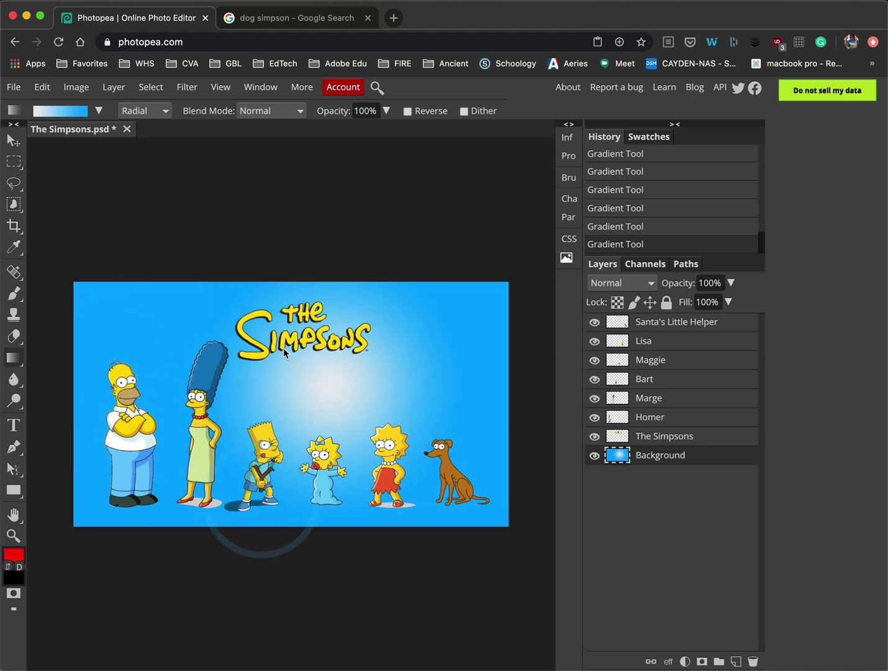
drag(297, 414, 531, 421)
drag(301, 390, 178, 512)
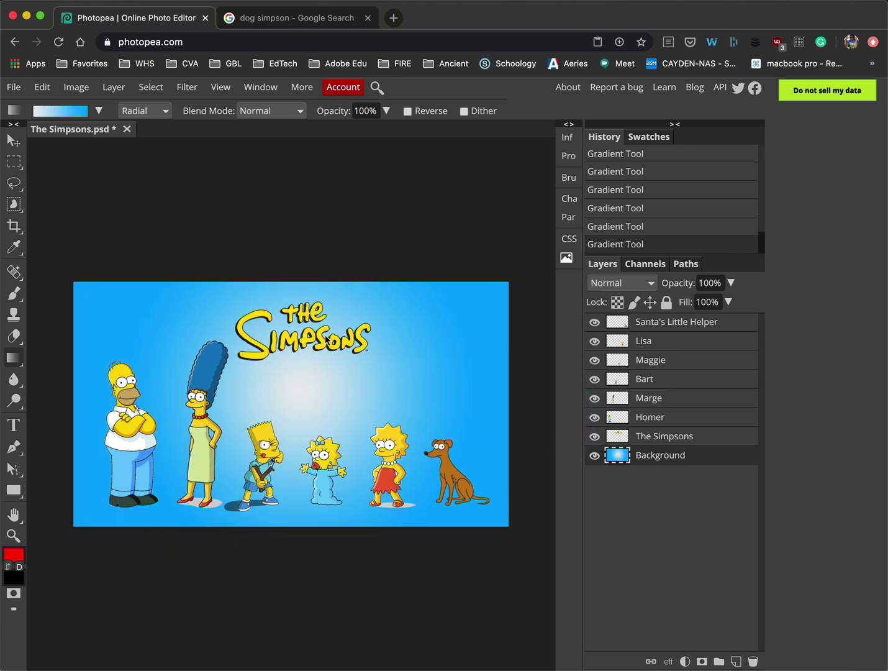
drag(288, 391, 215, 600)
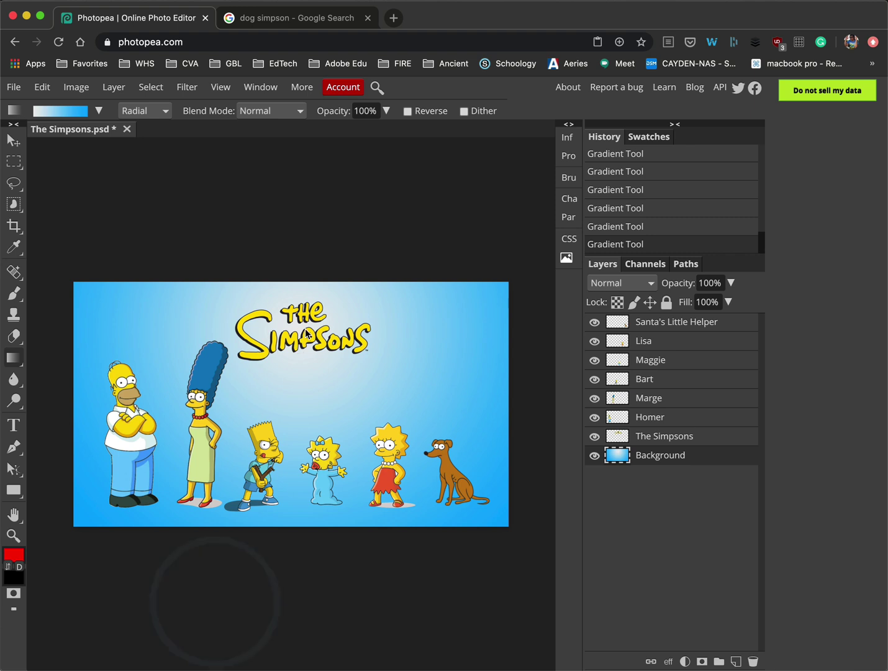
drag(306, 334, 297, 394)
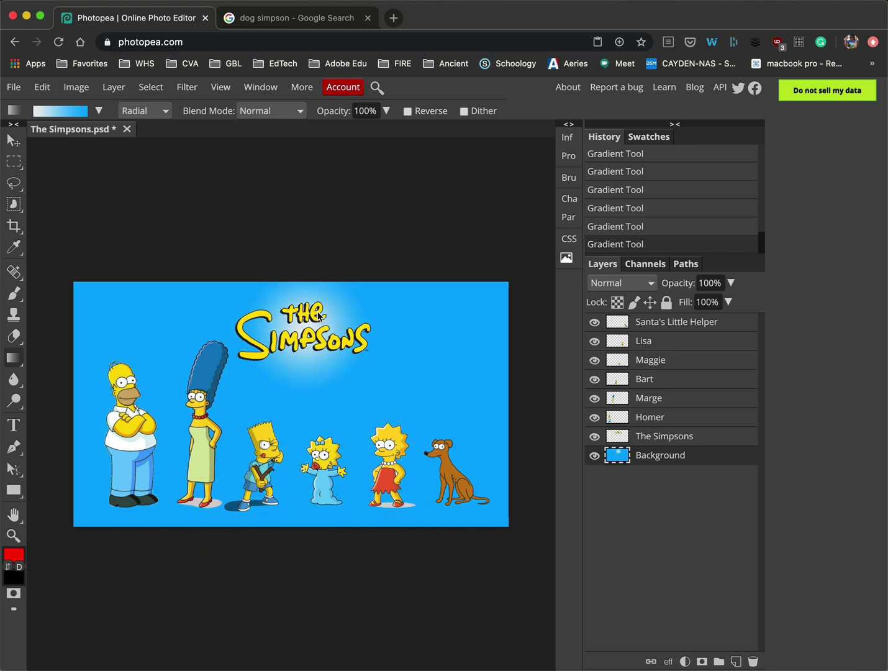
drag(317, 317, 278, 556)
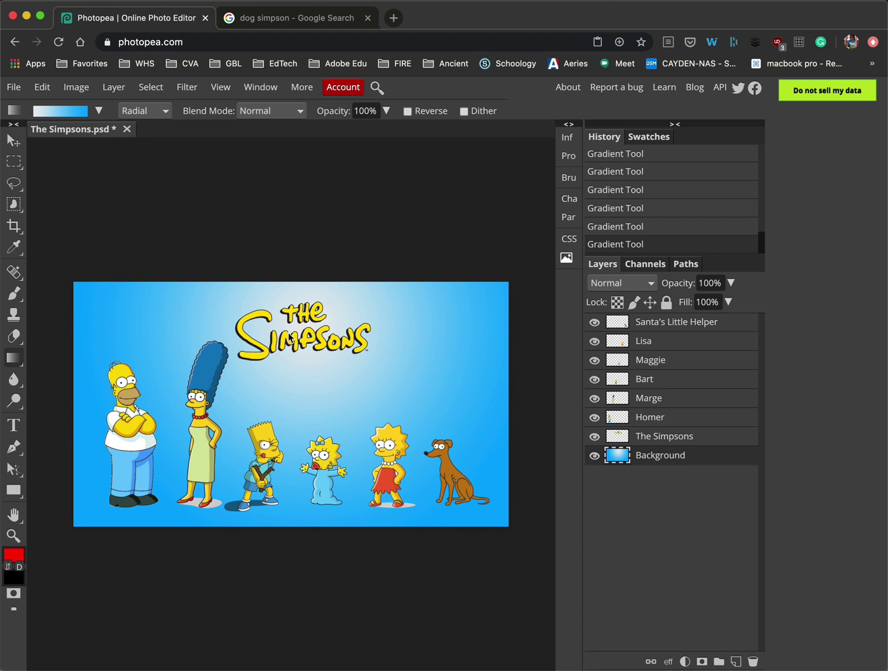
drag(304, 334, 289, 582)
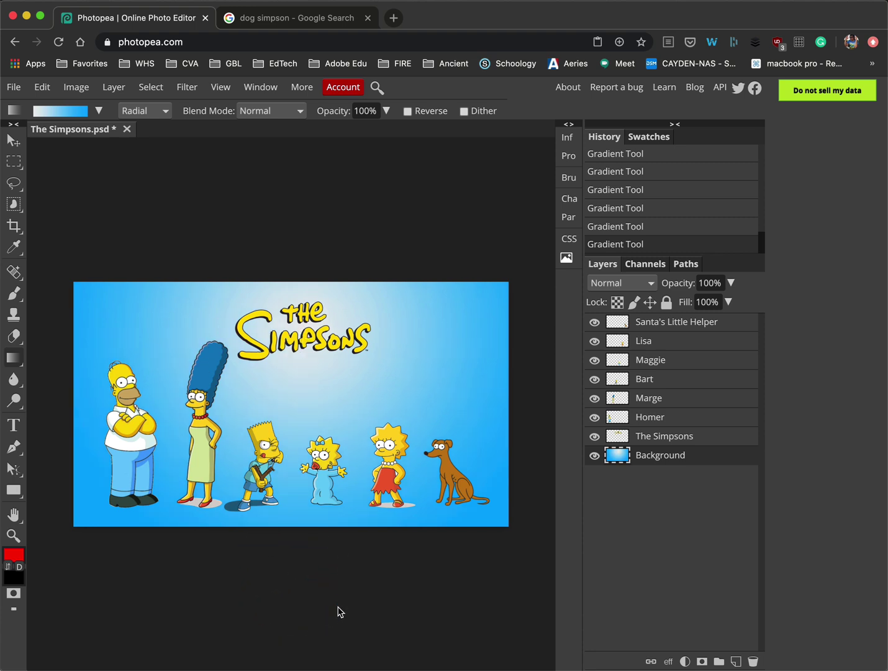
click(593, 456)
click(592, 457)
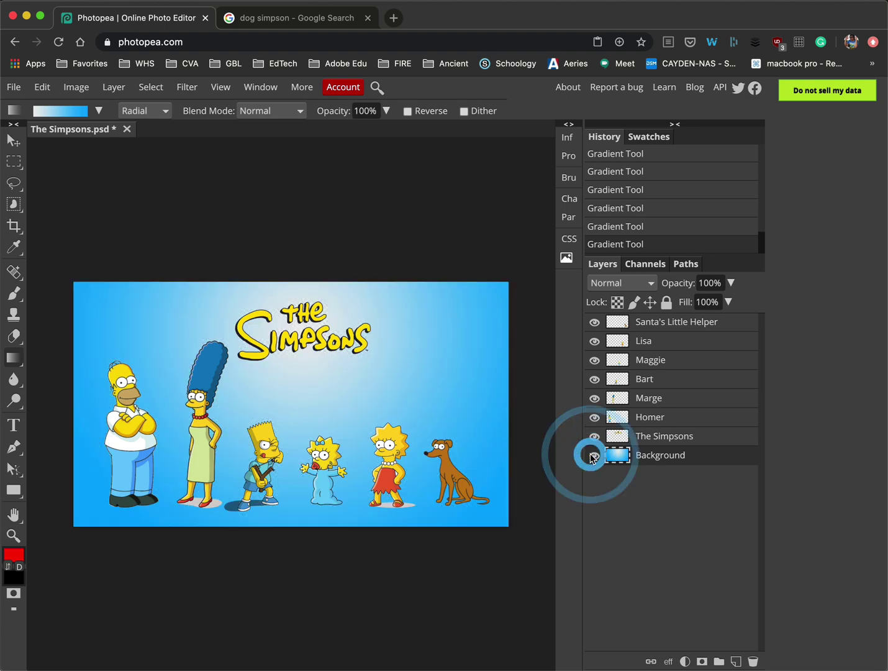
click(593, 456)
click(594, 456)
click(594, 456)
click(593, 455)
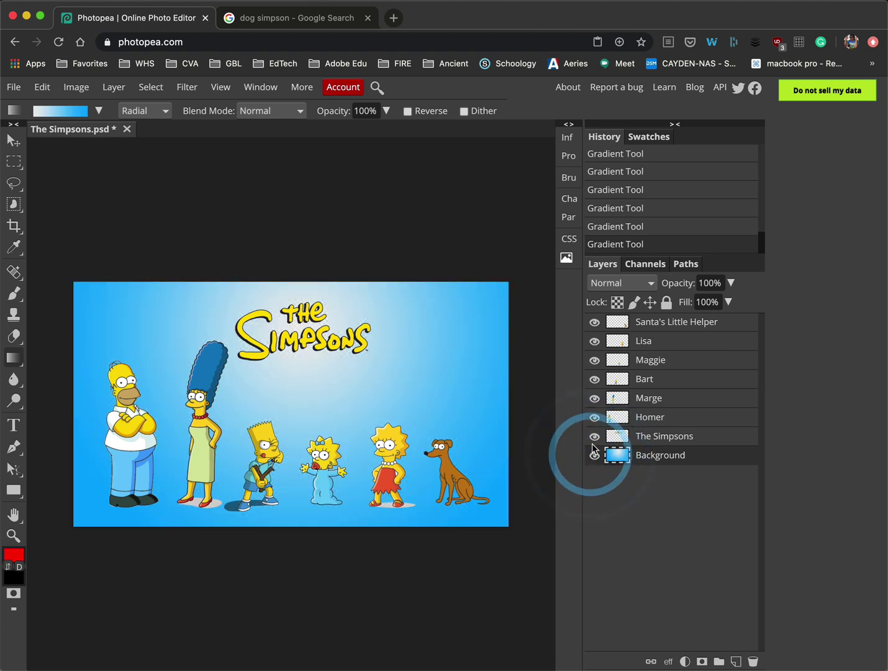
click(594, 437)
click(594, 436)
alt+click(592, 455)
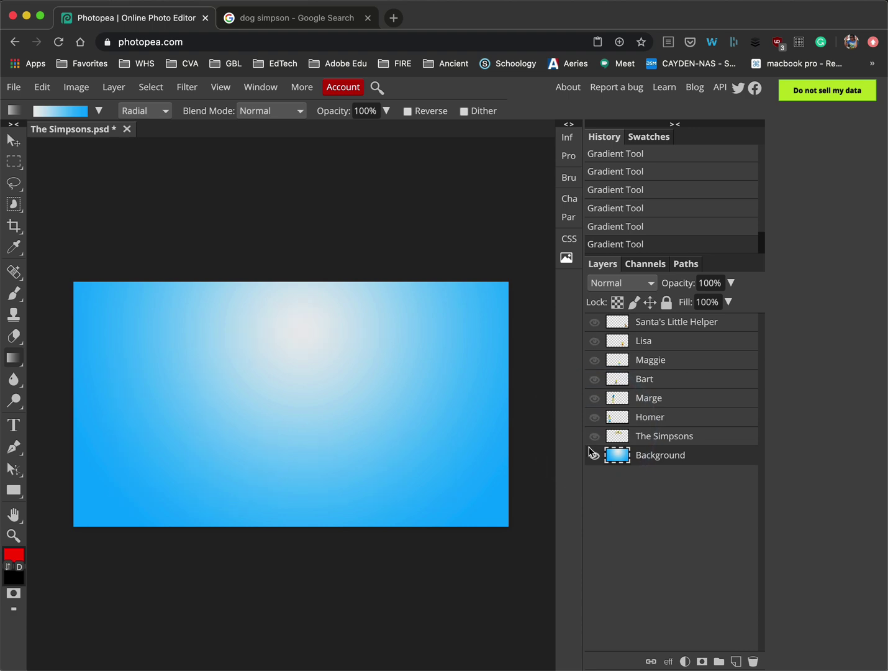
click(593, 455)
click(594, 436)
click(593, 418)
click(593, 379)
click(593, 361)
click(593, 341)
click(593, 322)
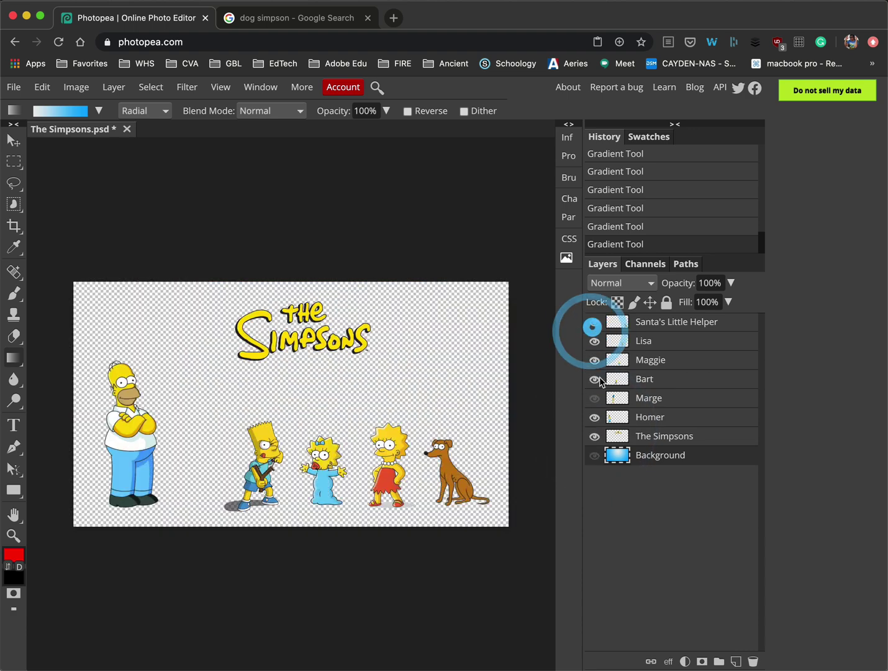
click(595, 398)
click(594, 456)
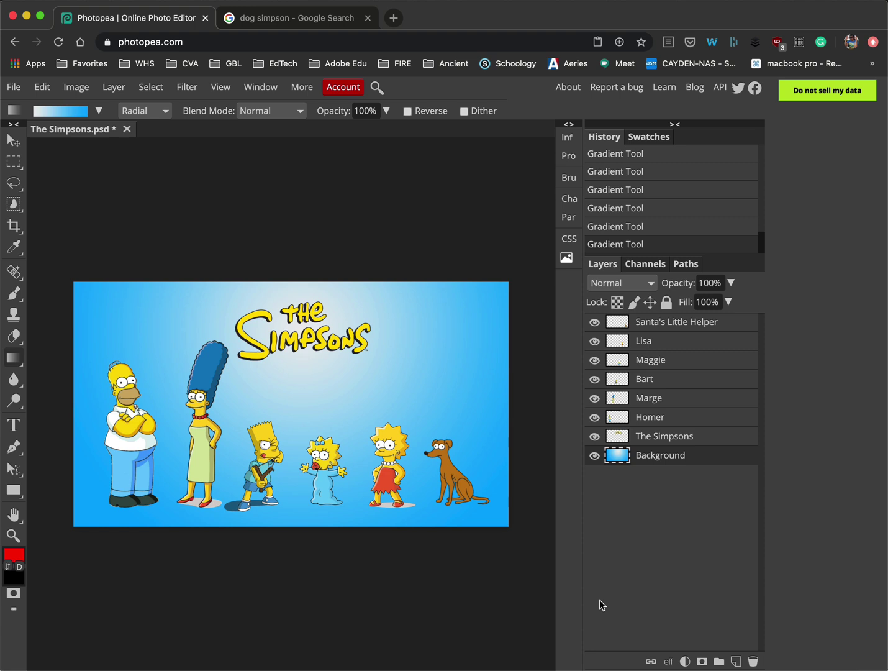
Step: Bring up File > Export as to list the PNG, JPG, SVG, GIF and PDF formats
click(15, 88)
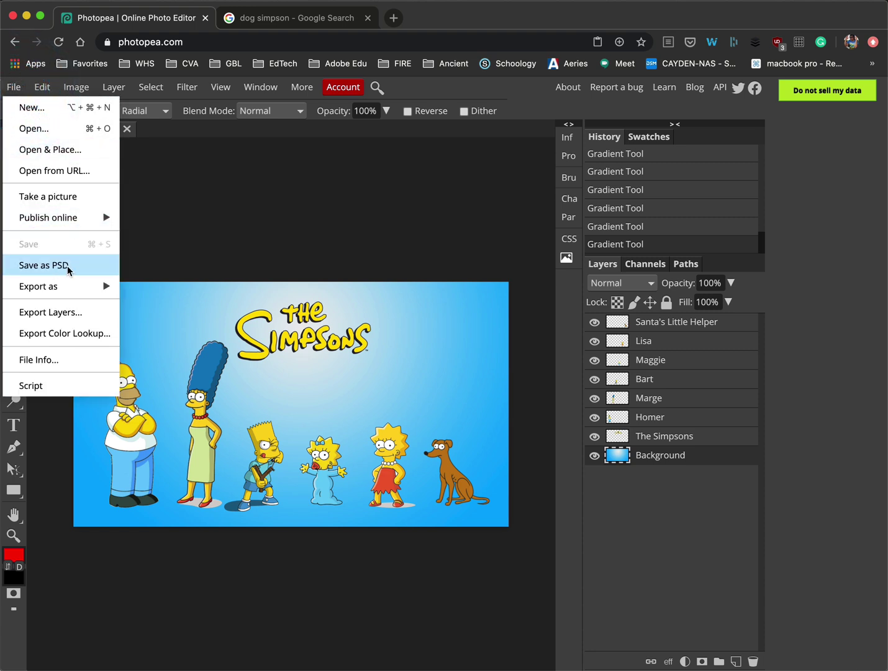
click(222, 228)
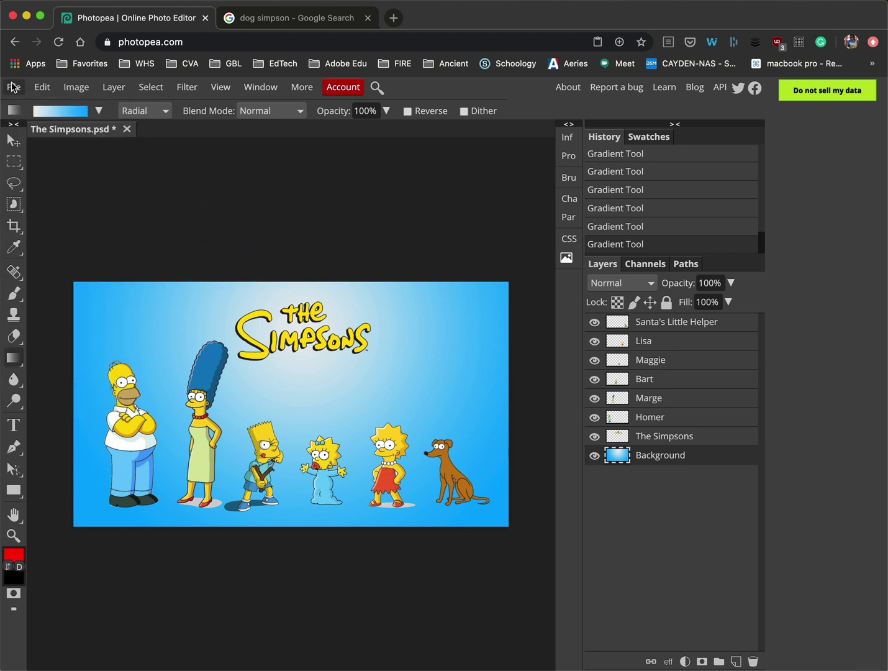
click(13, 87)
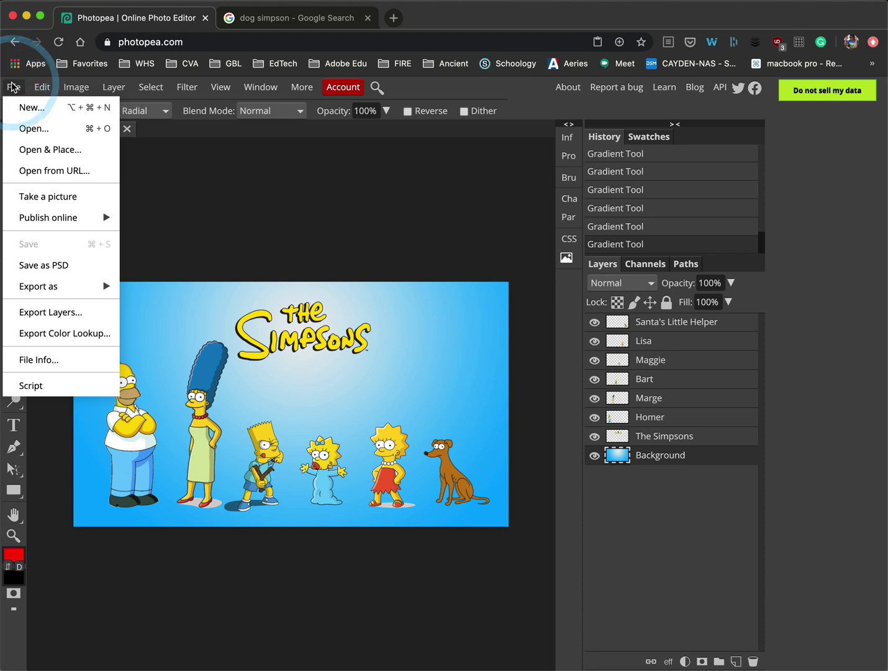
mouse_move(62, 288)
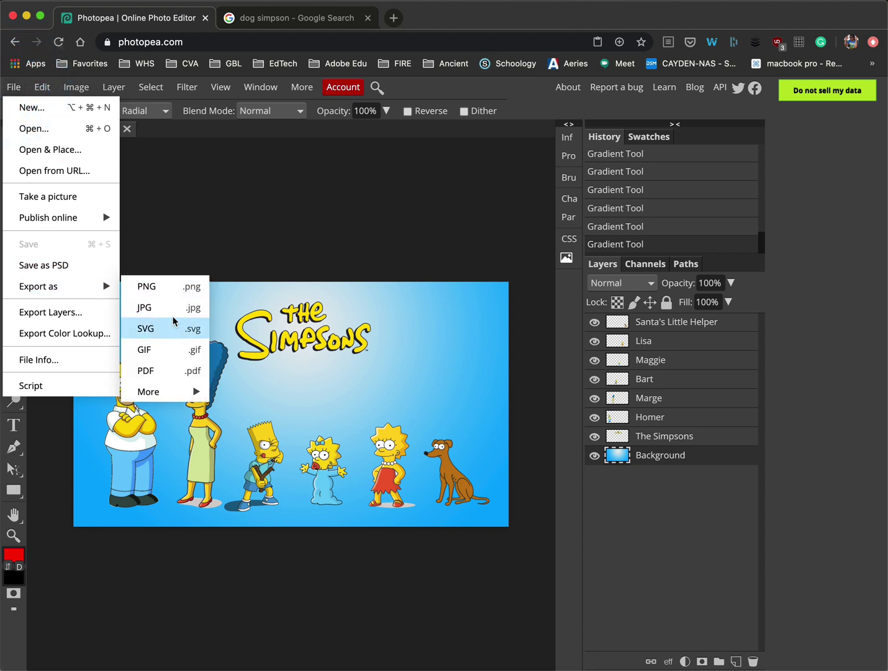